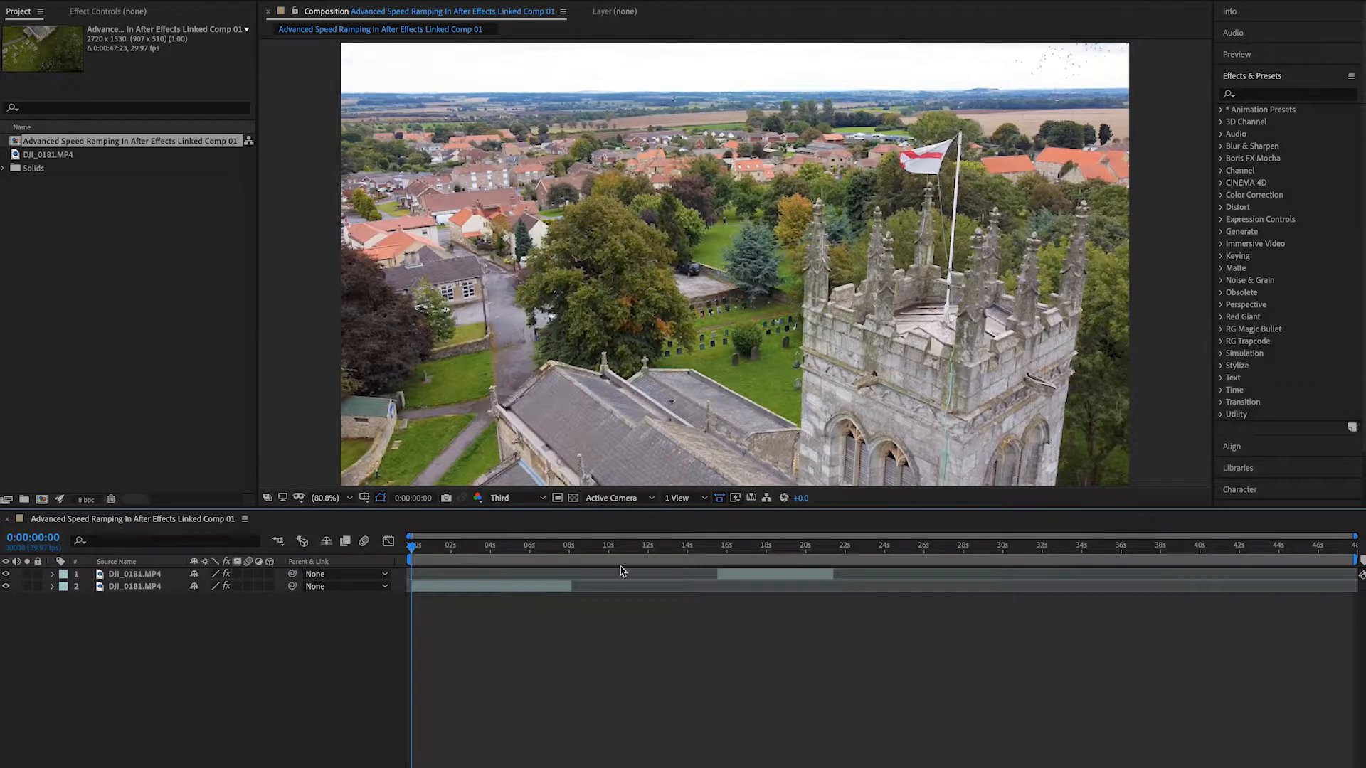
# Position the playhead at 0:00:04:00 and enable time remapping on the lower DJI_0181.MP4 layer.
pyautogui.moveTo(412, 547)
pyautogui.mouseDown()
pyautogui.moveTo(817, 555)
pyautogui.moveTo(415, 567)
pyautogui.mouseUp()
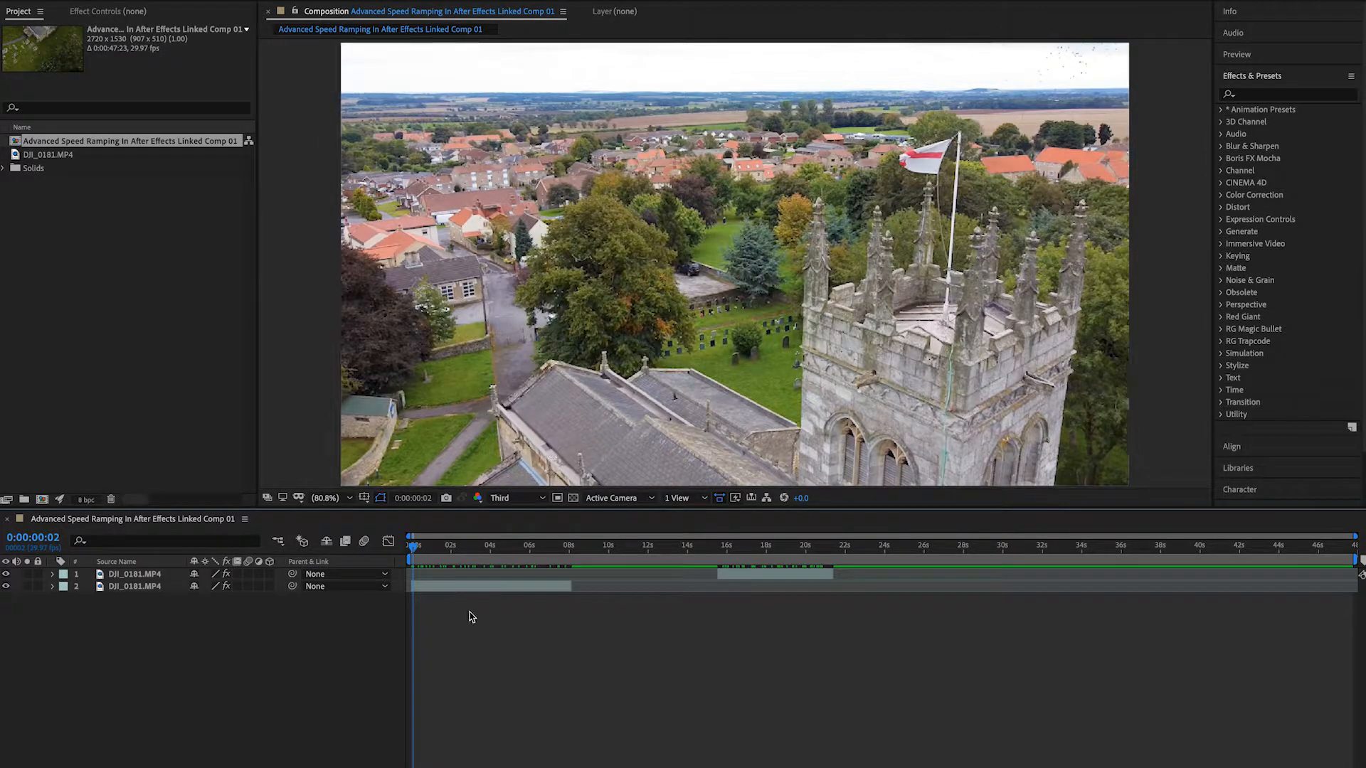
pyautogui.moveTo(415, 554); pyautogui.dragTo(490, 557)
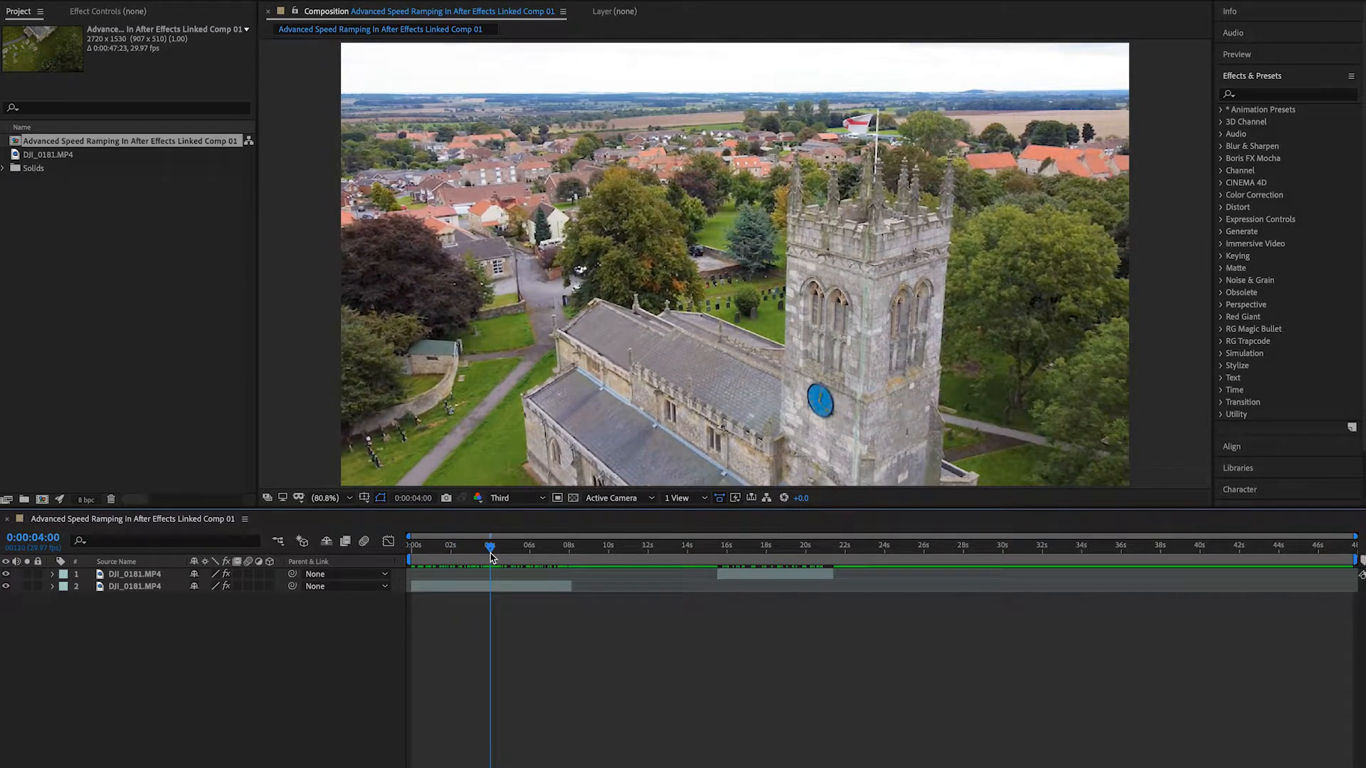
pyautogui.rightClick(496, 591)
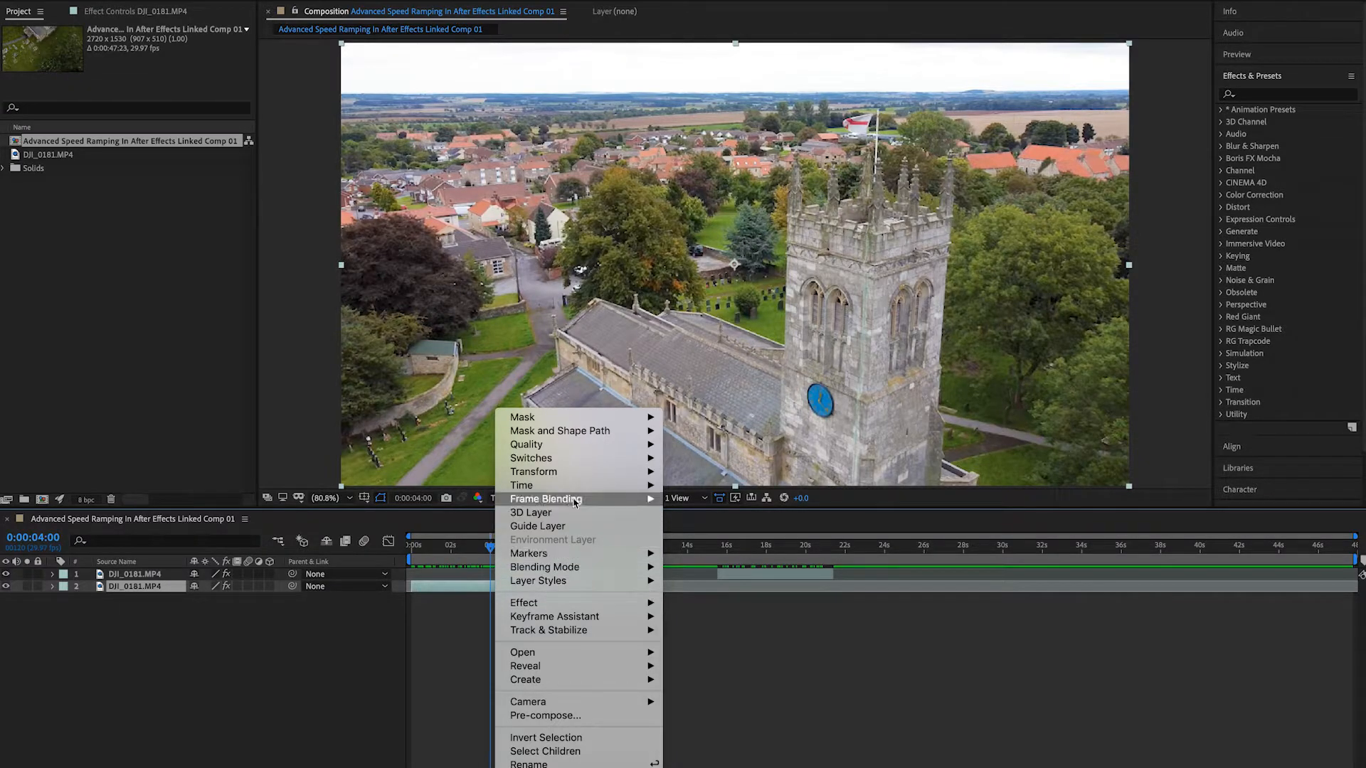
pyautogui.moveTo(580, 487)
pyautogui.click(741, 487)
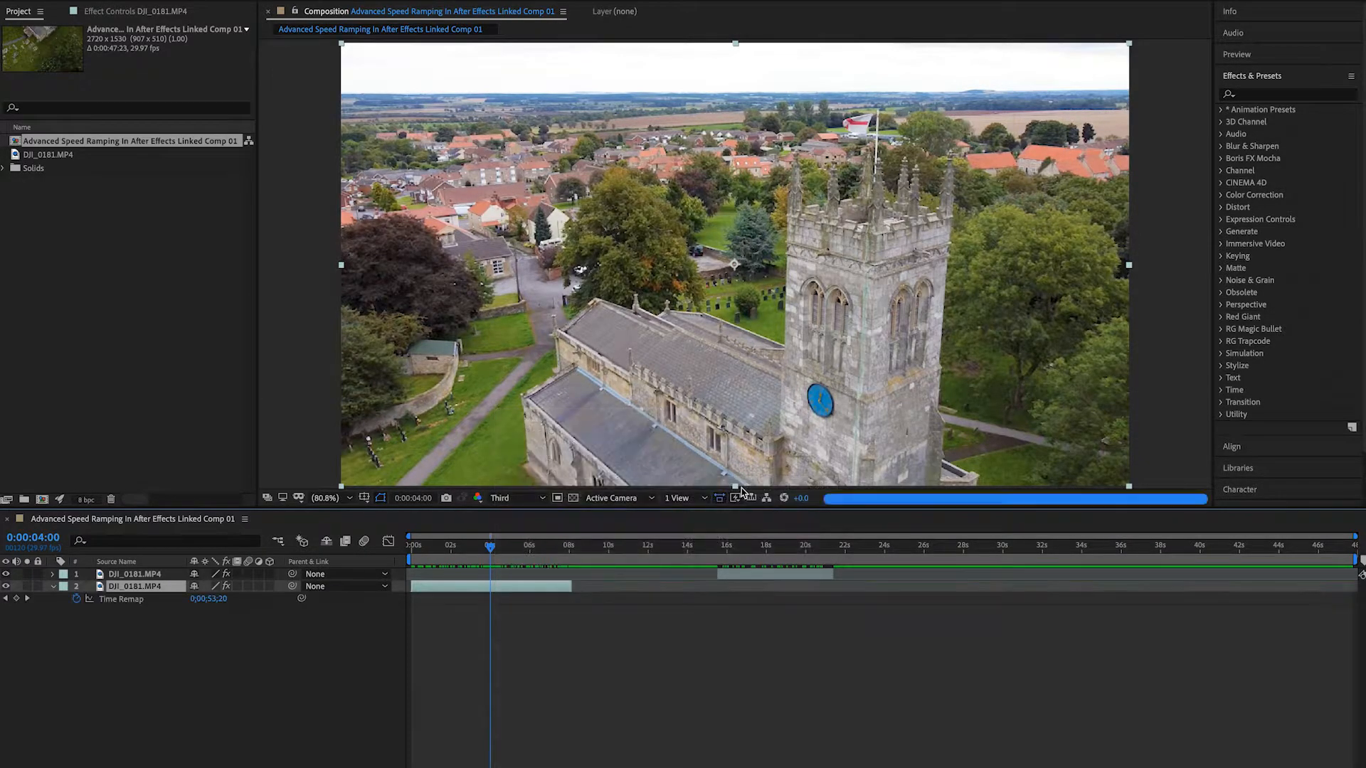
# Add Time Remap keyframes to the lower clip at 0:00:04:00 and at its end, 0:00:08:04.
pyautogui.click(17, 599)
pyautogui.moveTo(494, 552); pyautogui.dragTo(574, 555)
pyautogui.click(16, 599)
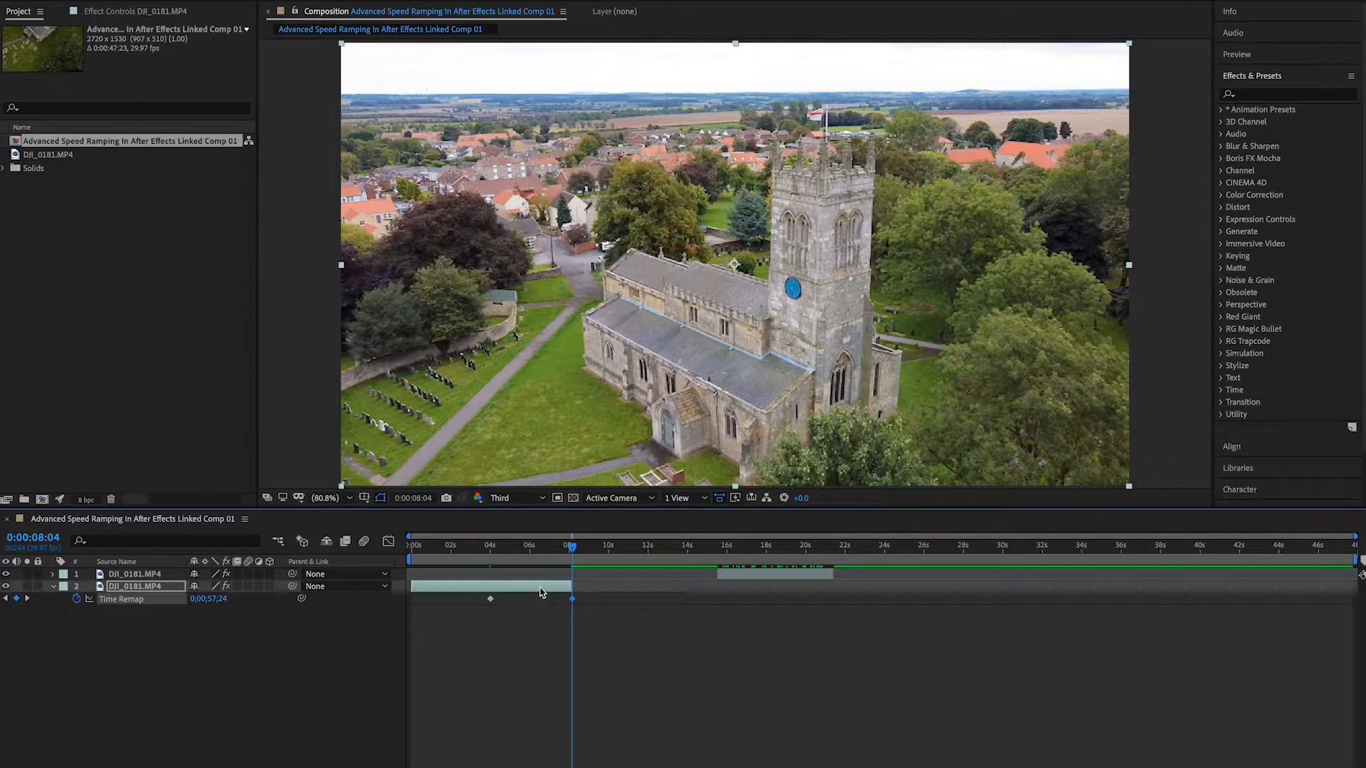
# Move the second Time Remap keyframe to just before 5 seconds, close to the first one, and preview the speed-up.
pyautogui.moveTo(573, 556)
pyautogui.mouseDown()
pyautogui.moveTo(492, 557)
pyautogui.moveTo(569, 564)
pyautogui.mouseUp()
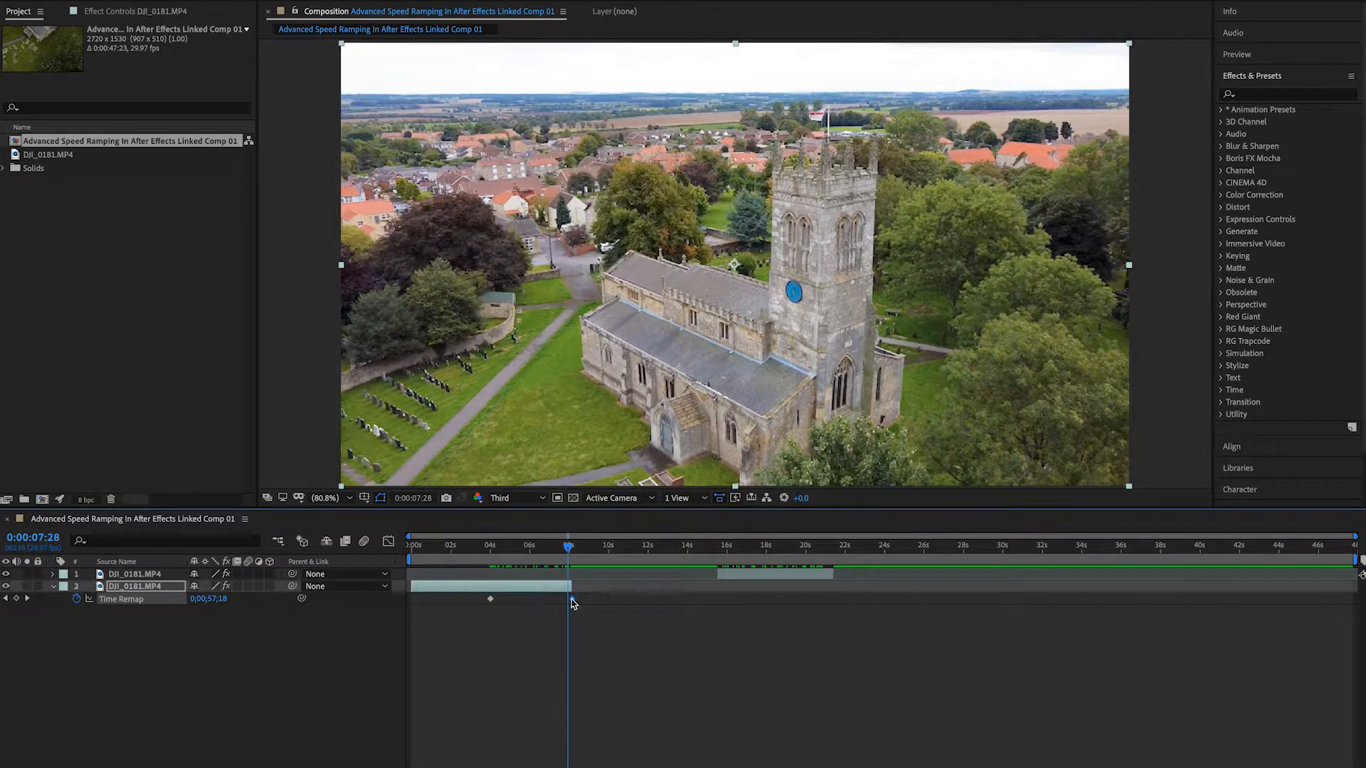
pyautogui.moveTo(574, 604); pyautogui.dragTo(513, 601)
pyautogui.moveTo(568, 557); pyautogui.dragTo(486, 559)
pyautogui.press('space')
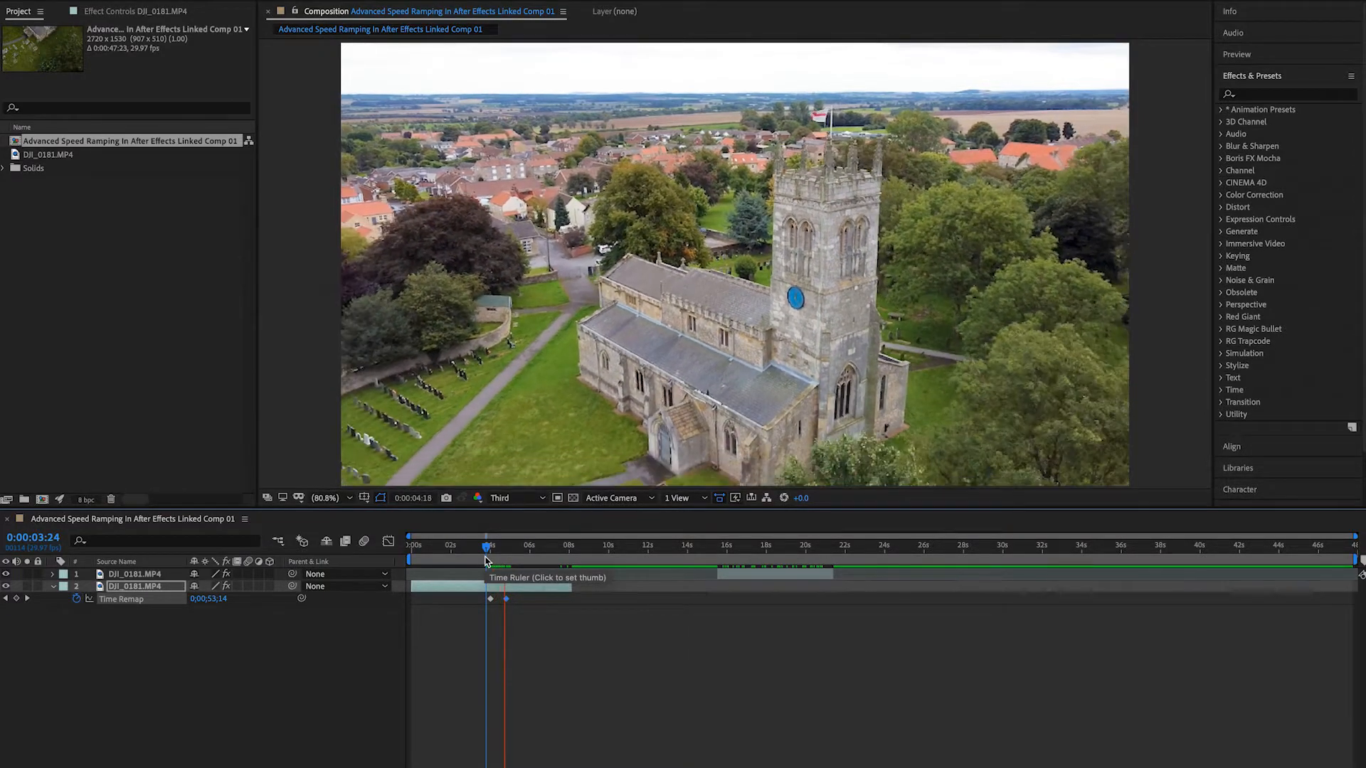
pyautogui.click(461, 560)
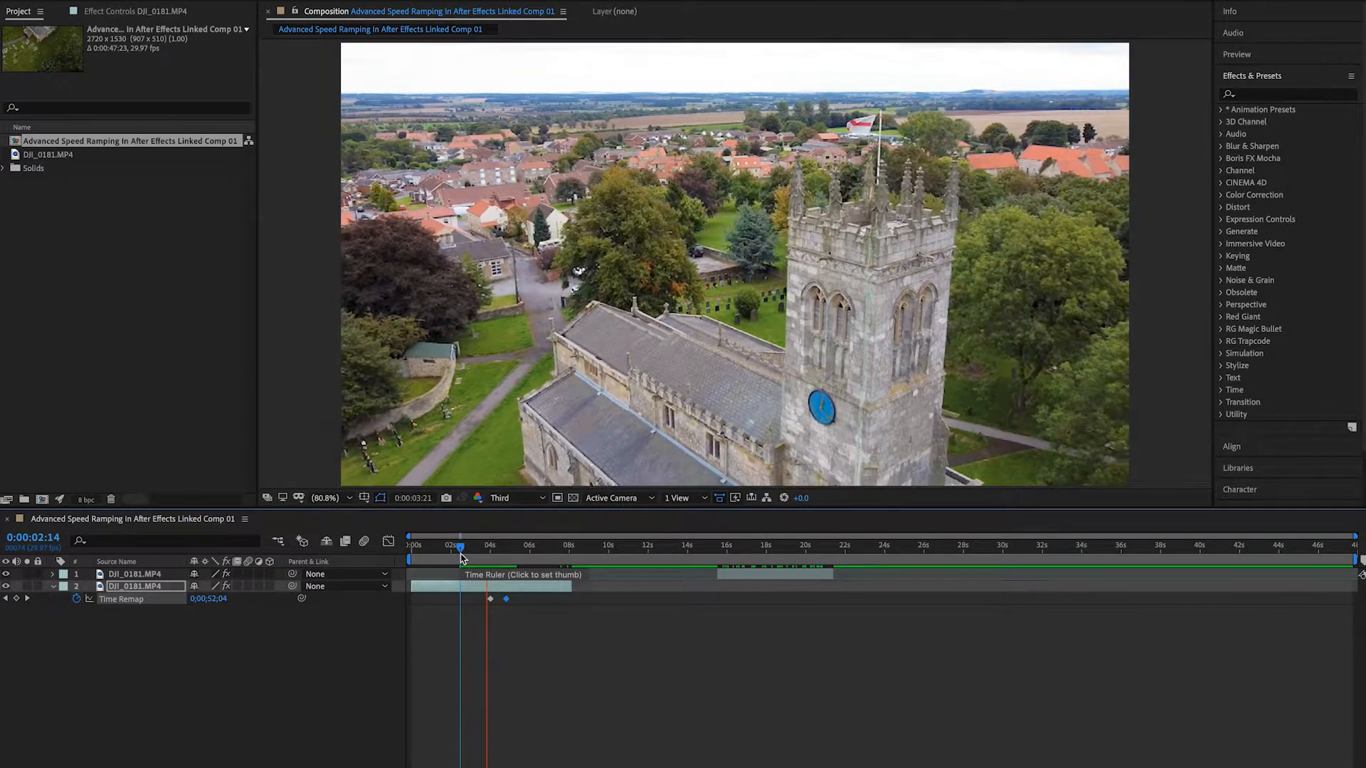
pyautogui.press('space')
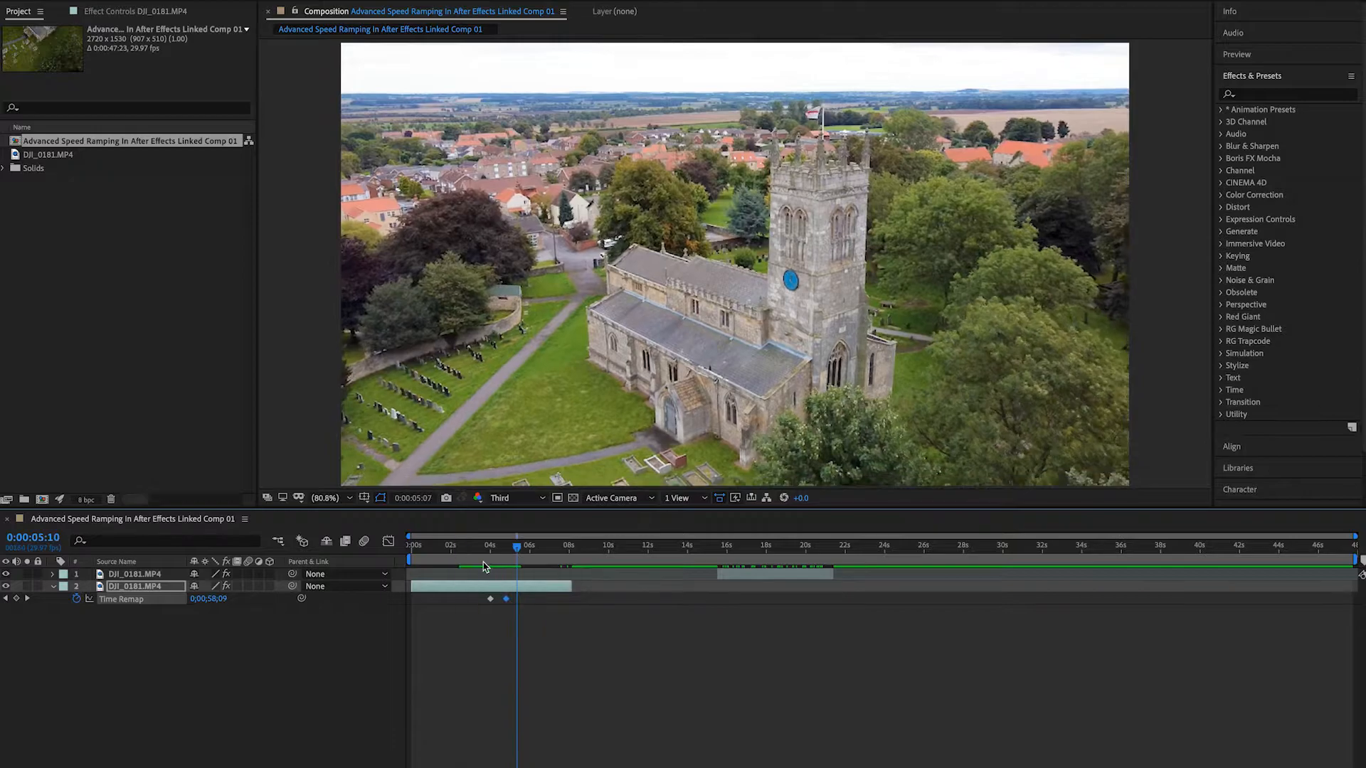
# Nudge the second Time Remap keyframe closer to the first, at 0:00:04:19, and shorten the lower clip to end around it.
pyautogui.moveTo(506, 599); pyautogui.dragTo(503, 599)
pyautogui.click(502, 552)
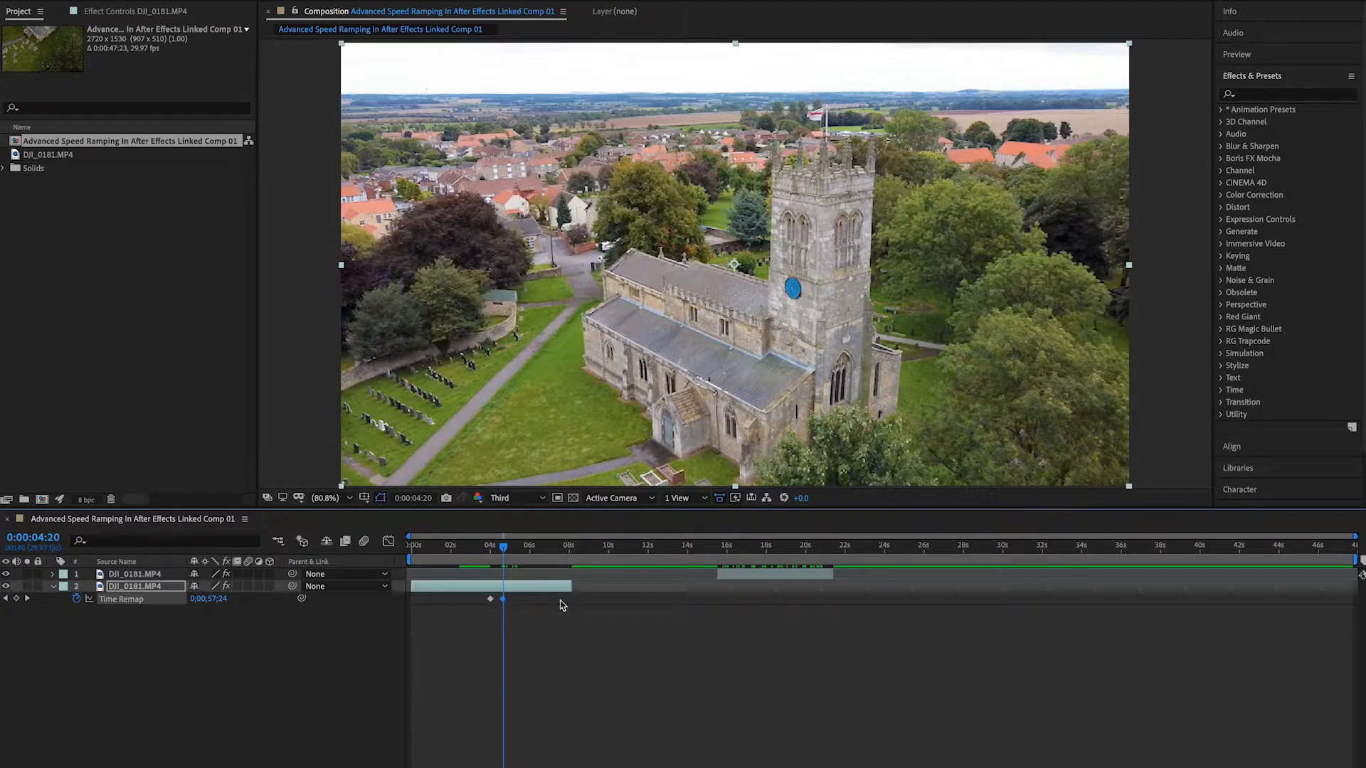
pyautogui.moveTo(569, 586); pyautogui.dragTo(513, 588)
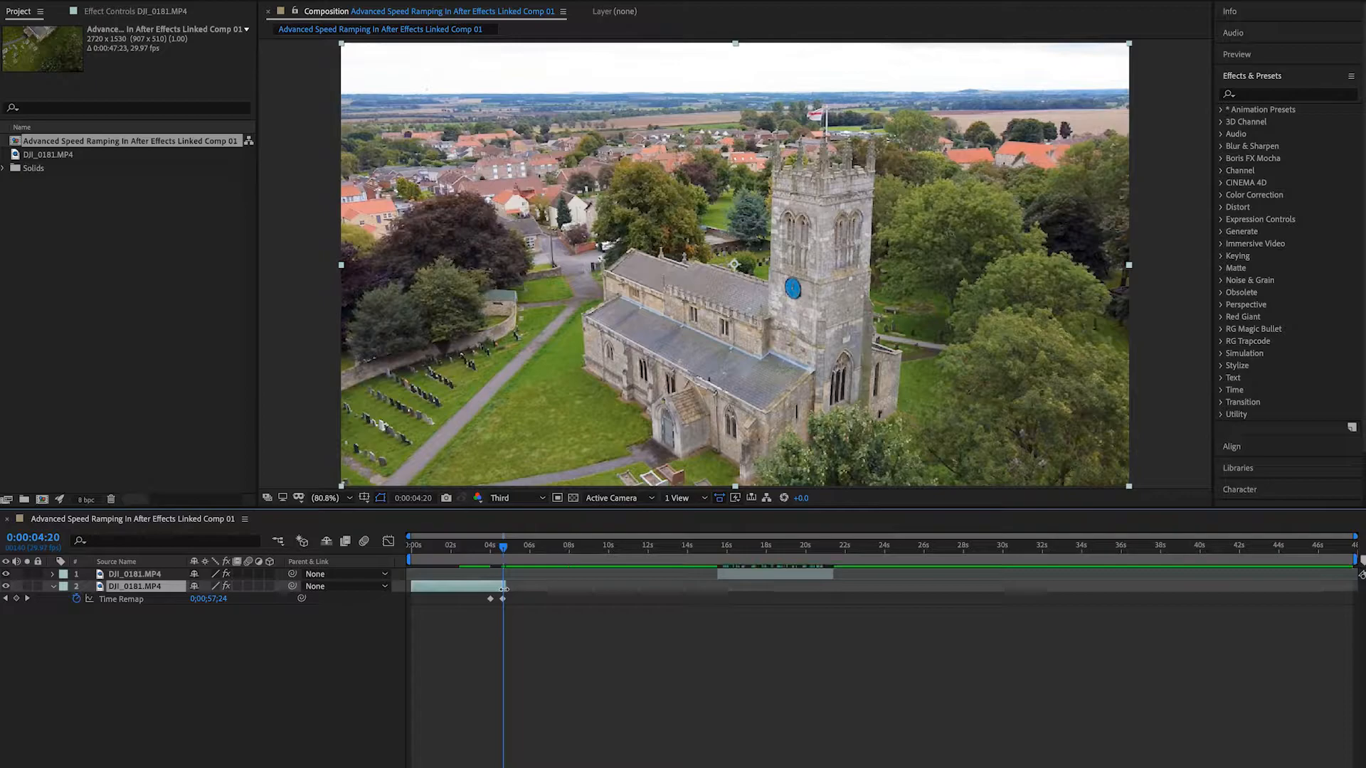
# Trim the lower clip's end precisely to the second Time Remap keyframe at 0:00:04:19.
pyautogui.moveTo(503, 549)
pyautogui.mouseDown()
pyautogui.moveTo(487, 549)
pyautogui.moveTo(504, 555)
pyautogui.mouseUp()
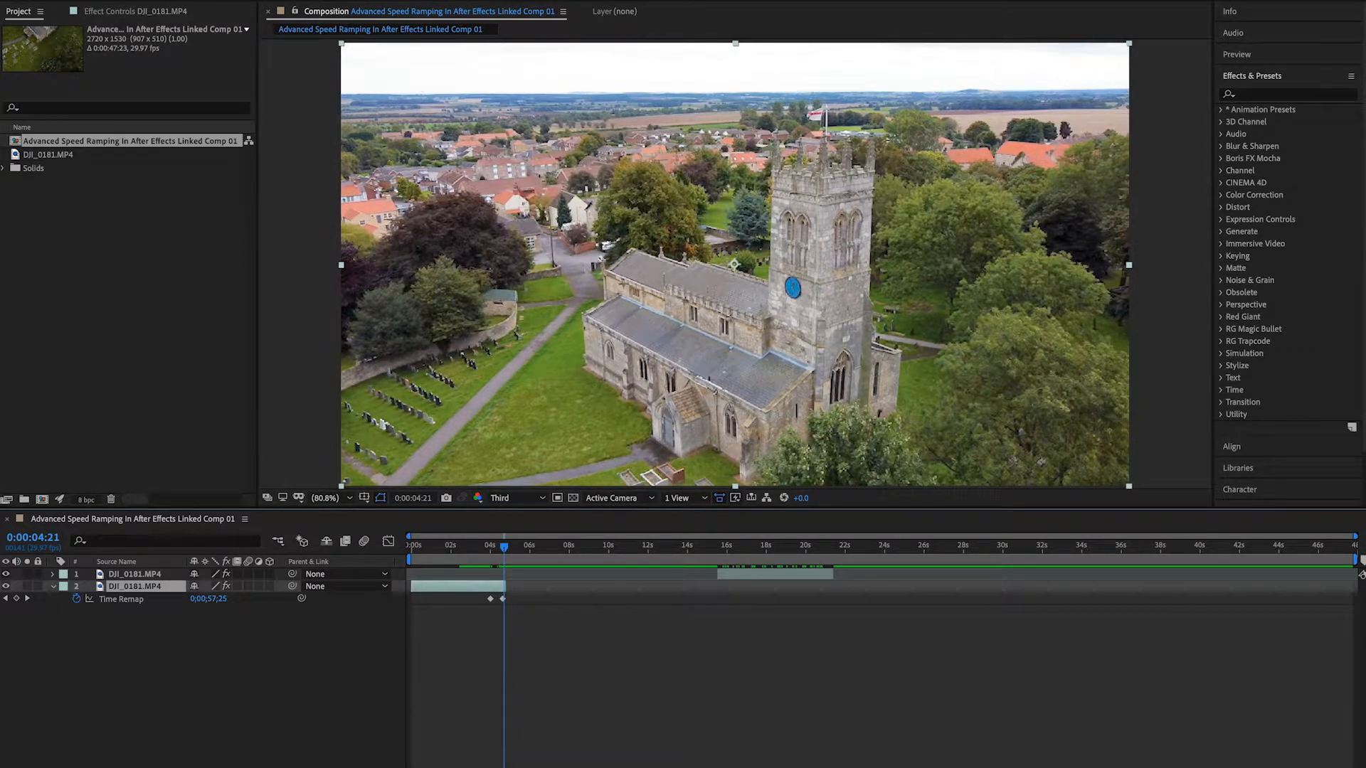
pyautogui.press('=')
pyautogui.press('=')
pyautogui.press('=')
pyautogui.press('=')
pyautogui.press('=')
pyautogui.press('=')
pyautogui.press('-')
pyautogui.press('-')
pyautogui.press('-')
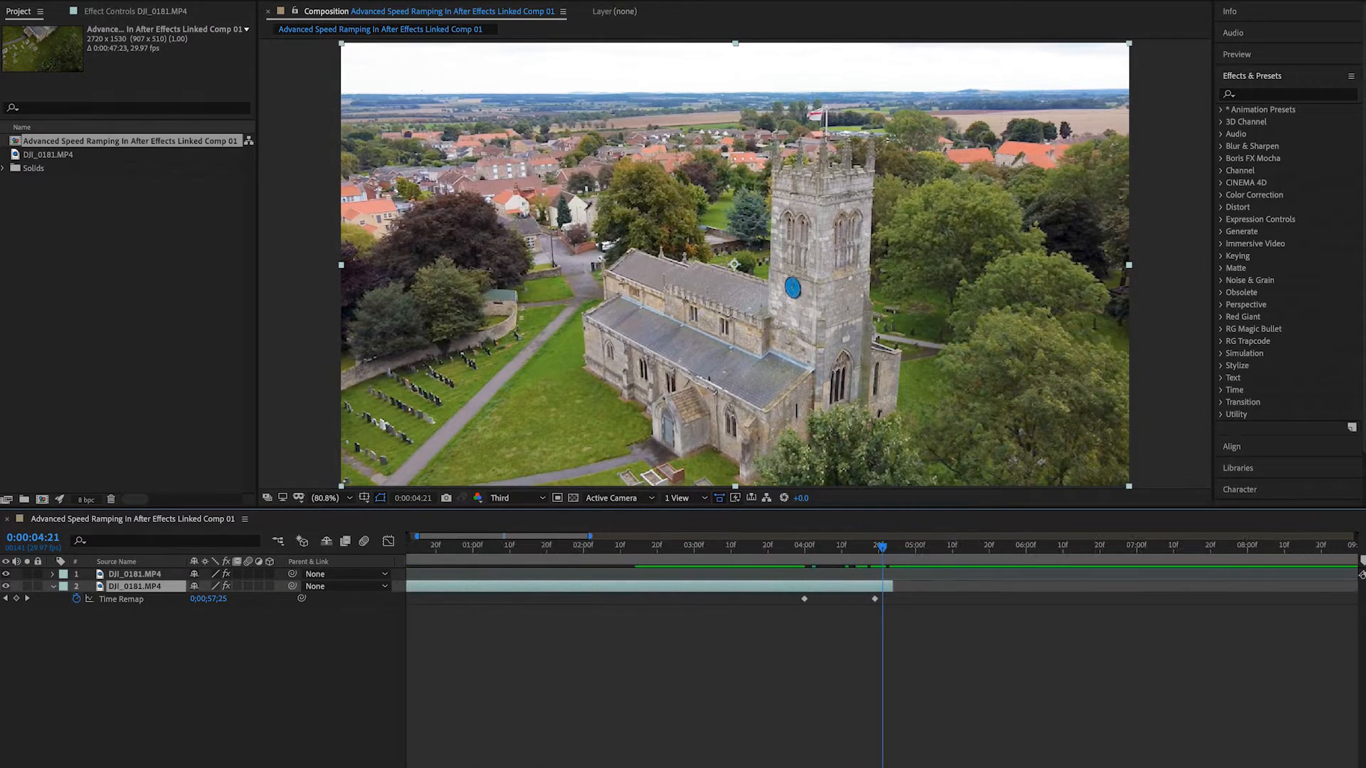
pyautogui.press('=')
pyautogui.moveTo(882, 549); pyautogui.dragTo(876, 589)
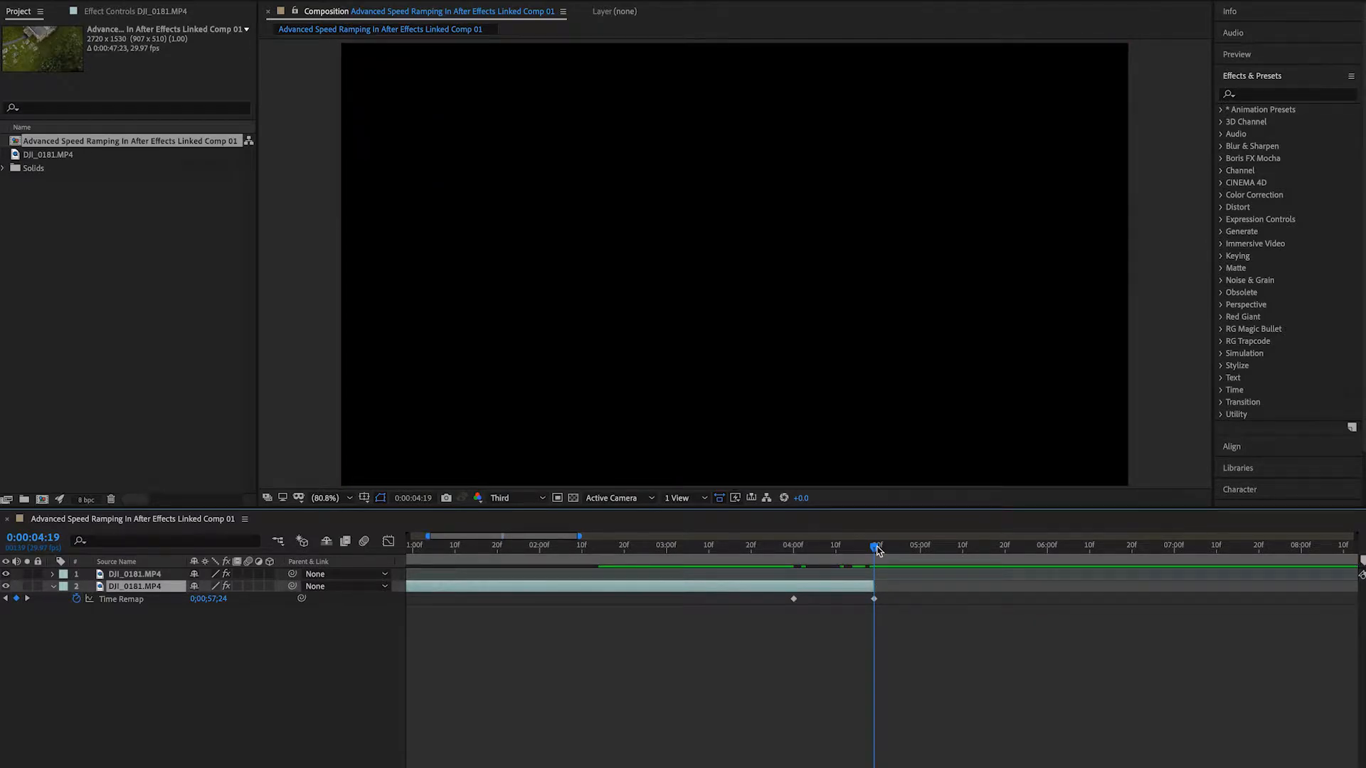
# Play back the sped-up section from just before the first Time Remap keyframe.
pyautogui.moveTo(877, 547); pyautogui.dragTo(833, 550)
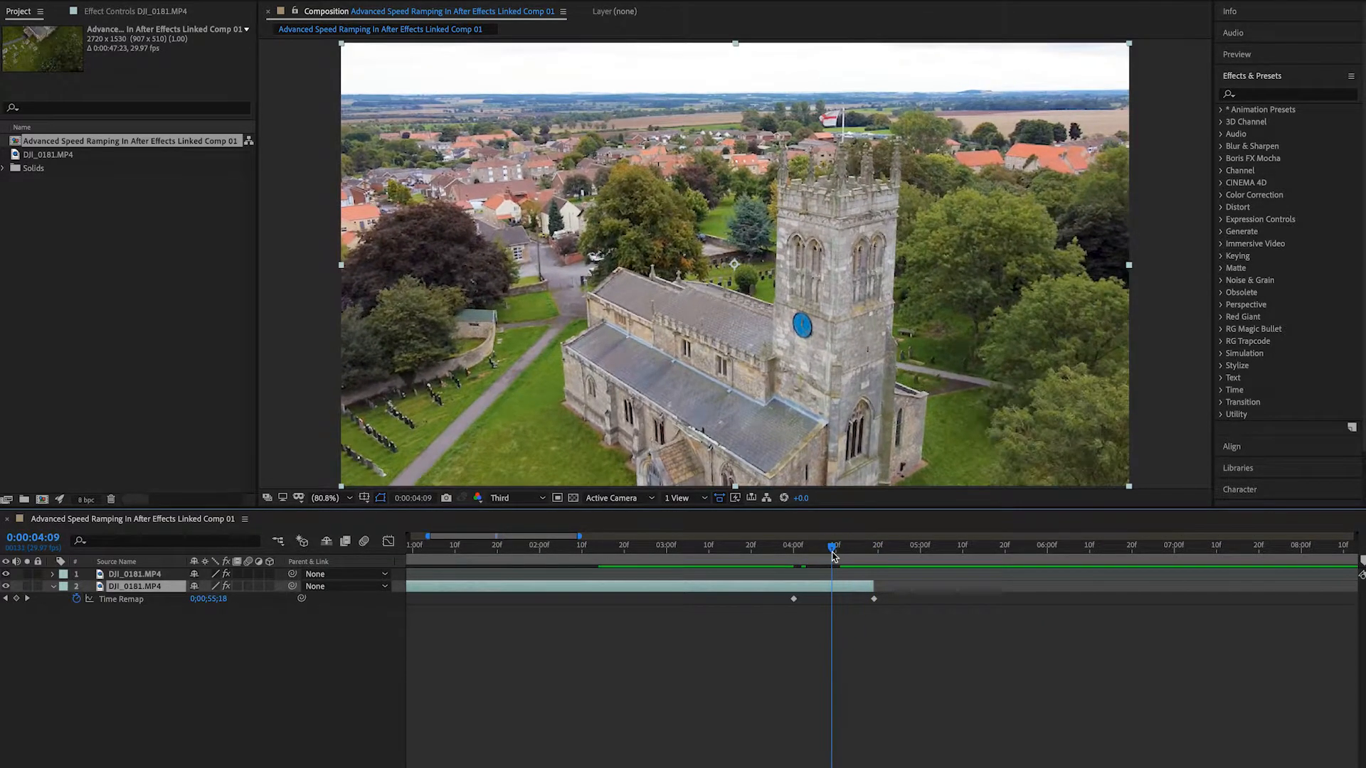
pyautogui.click(774, 550)
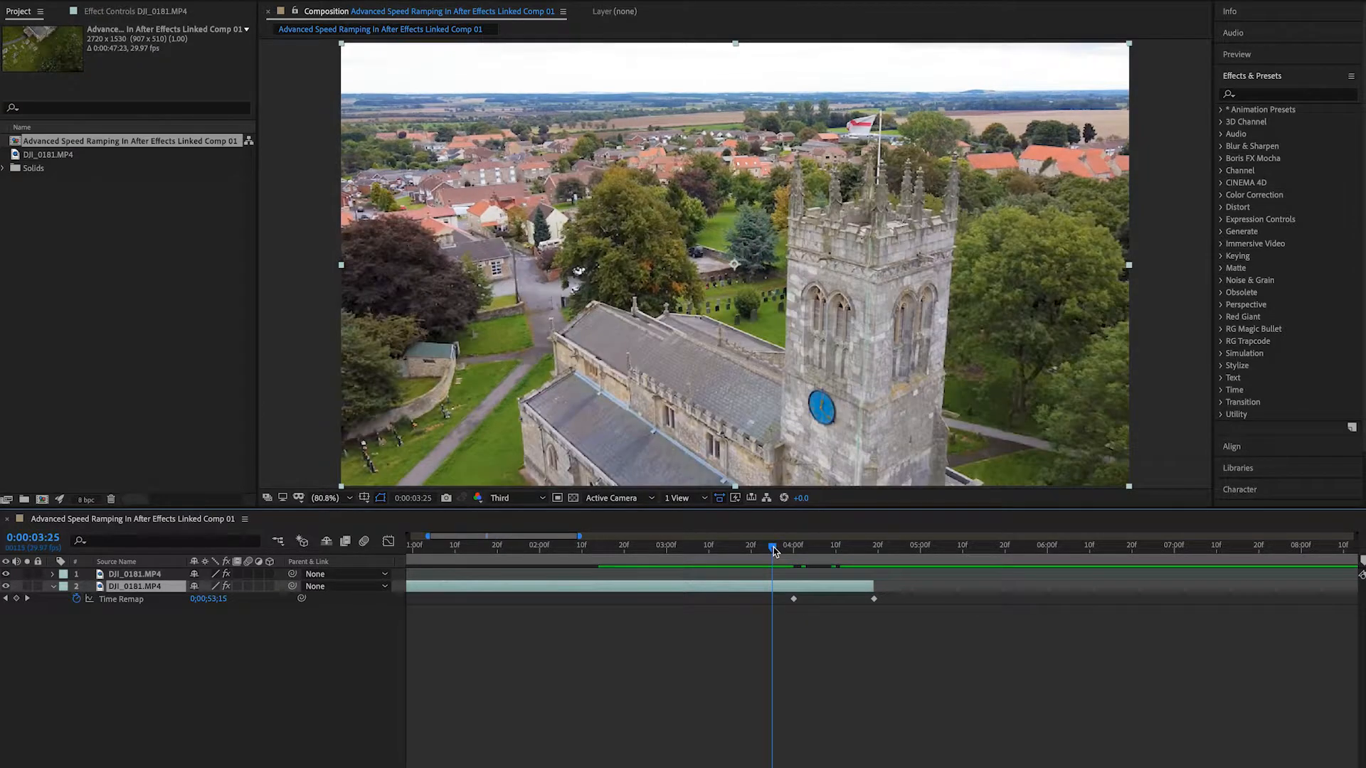
pyautogui.press('space')
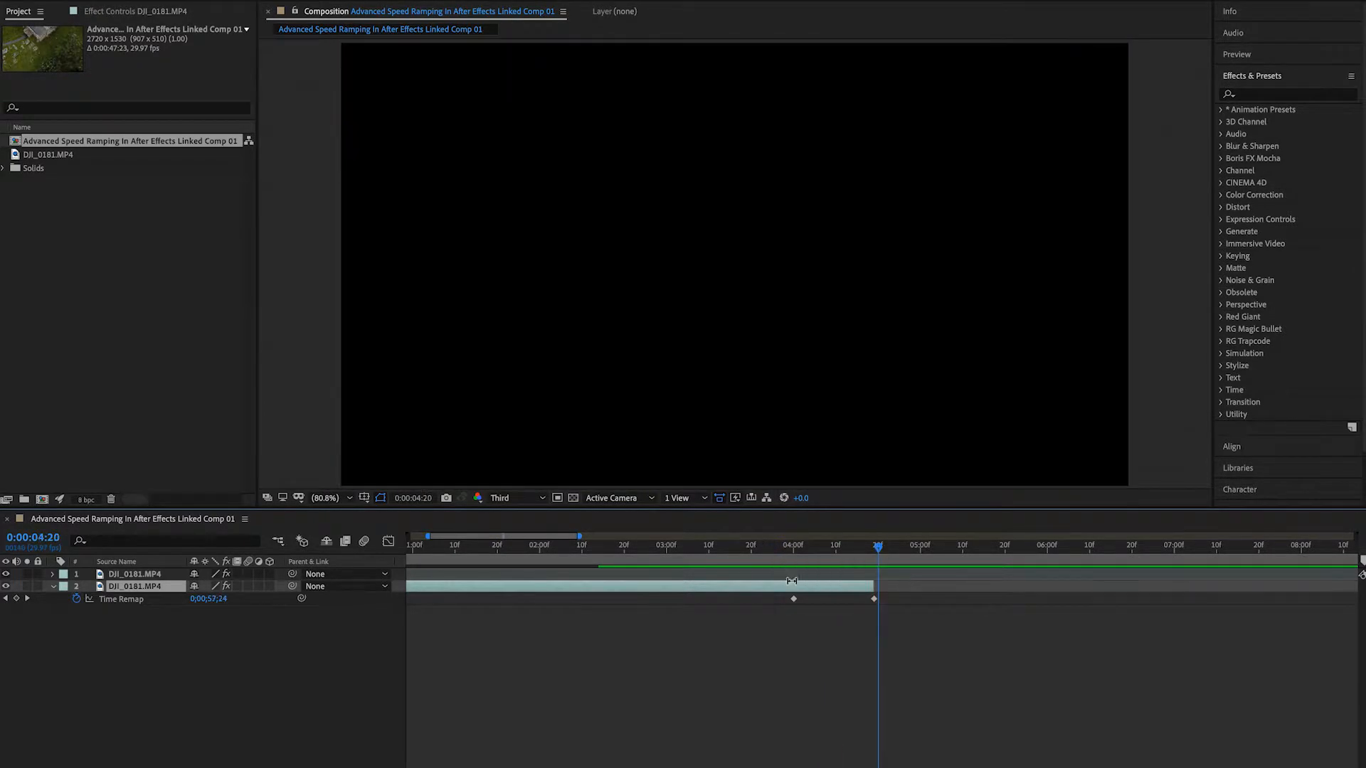
# Apply Easy Ease Out to the Time Remap keyframe at 0:00:04:00 and Easy Ease In to the one at 0:00:04:19.
pyautogui.click(793, 599)
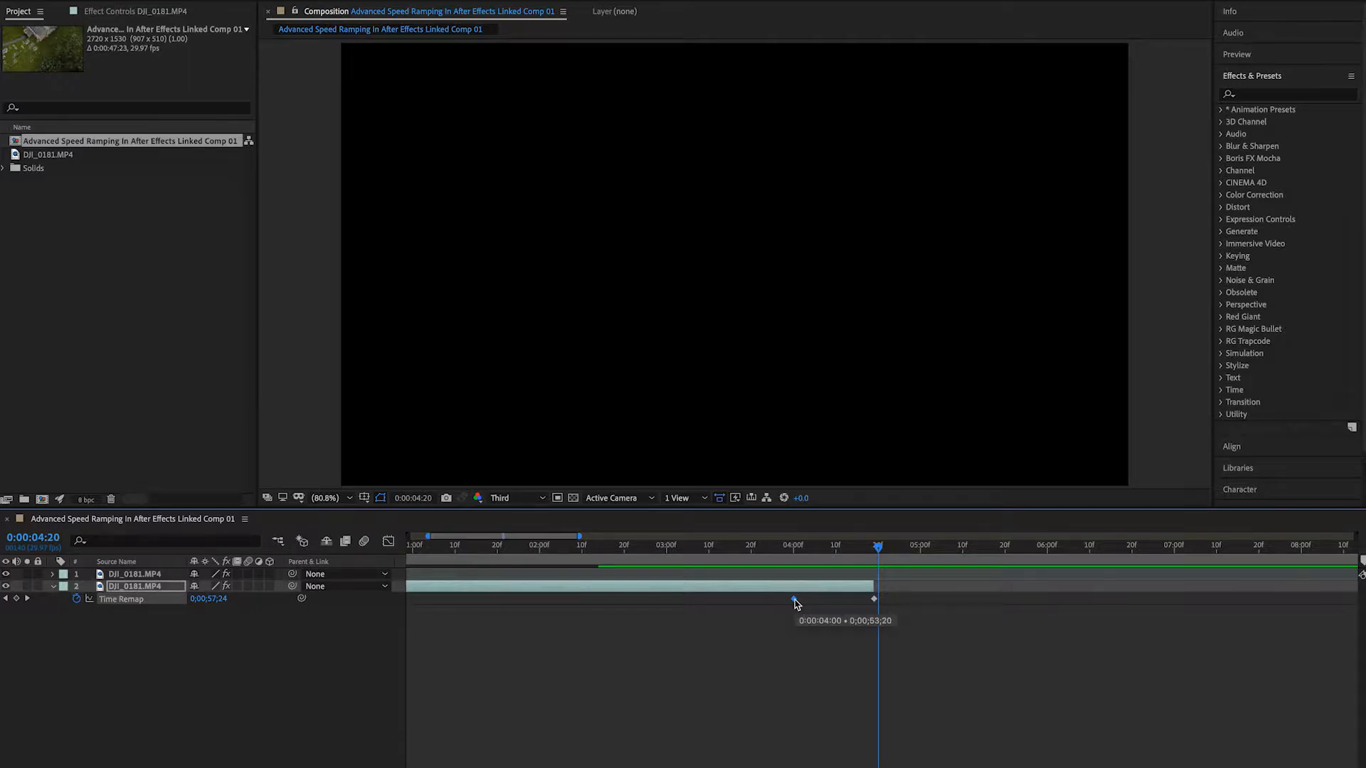
pyautogui.rightClick(794, 601)
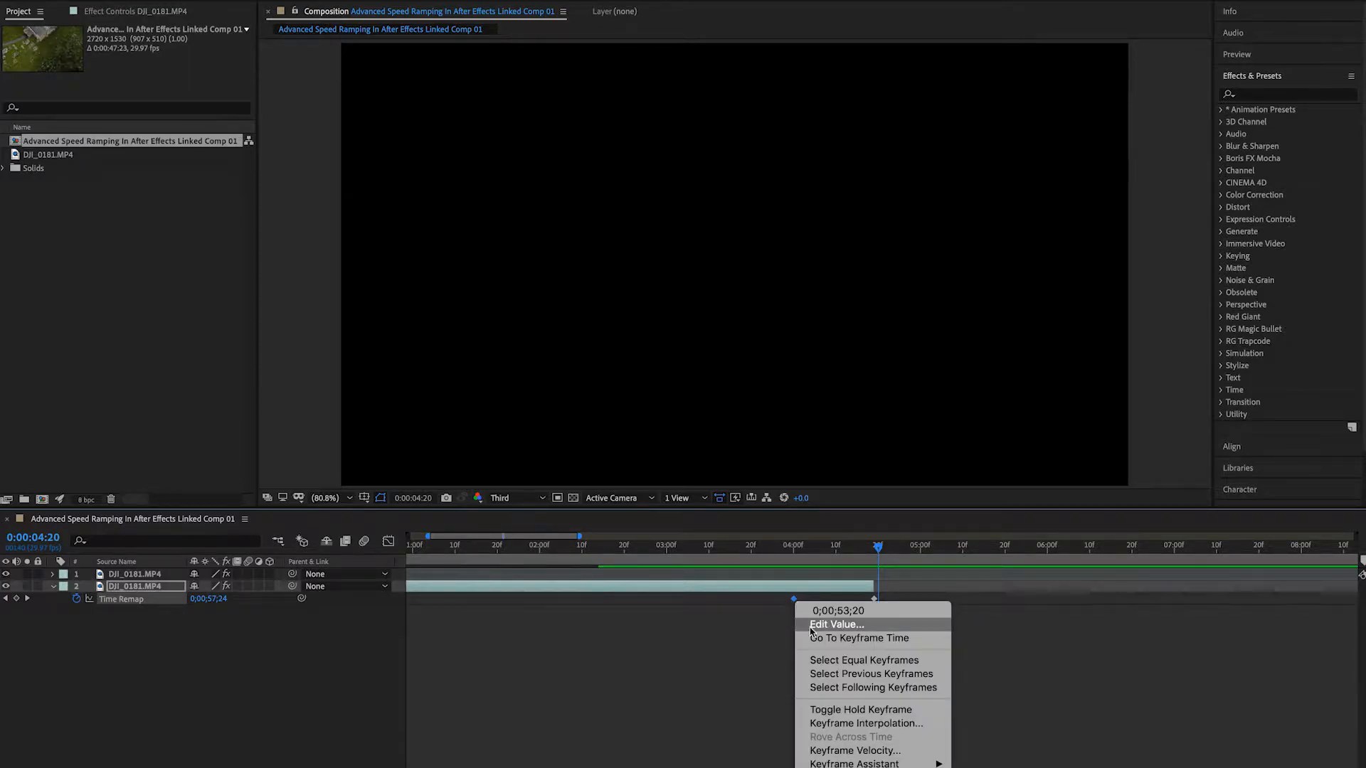
pyautogui.moveTo(869, 764)
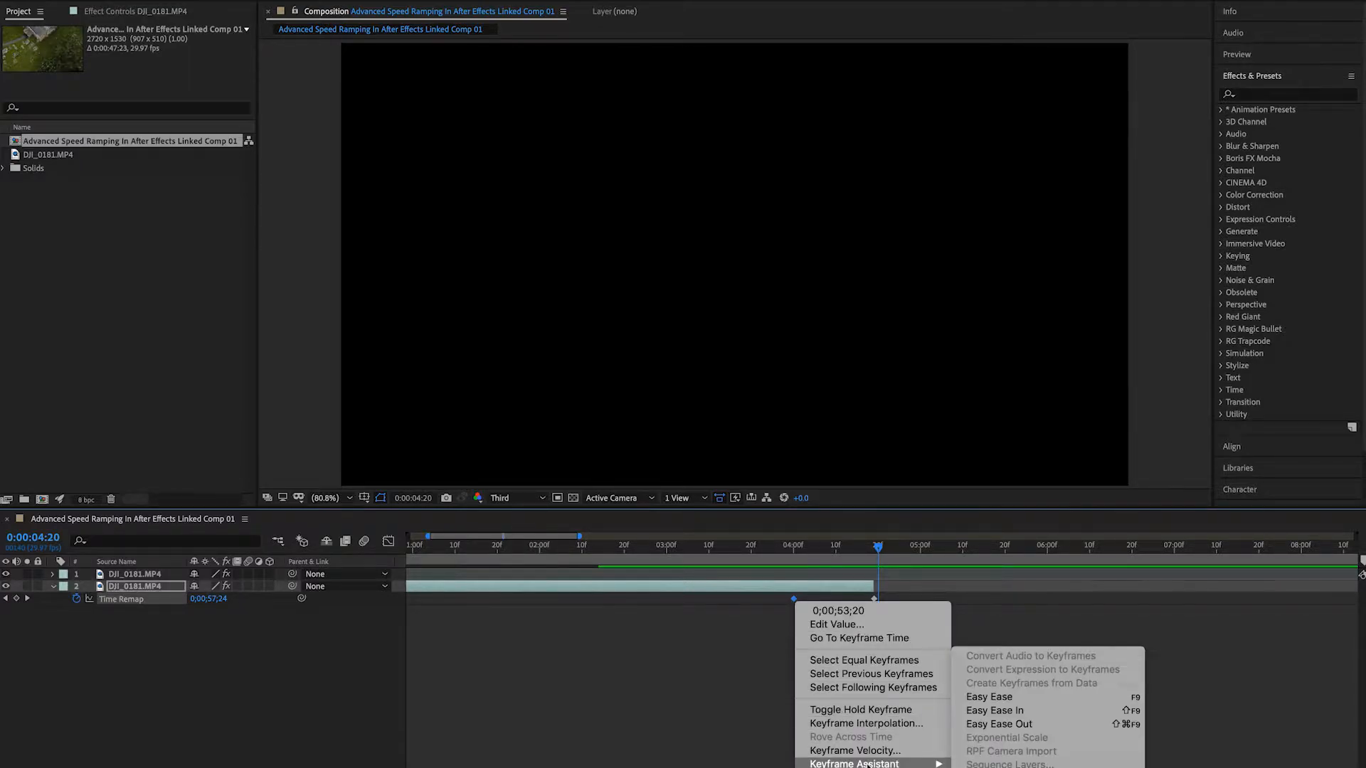
pyautogui.click(1009, 725)
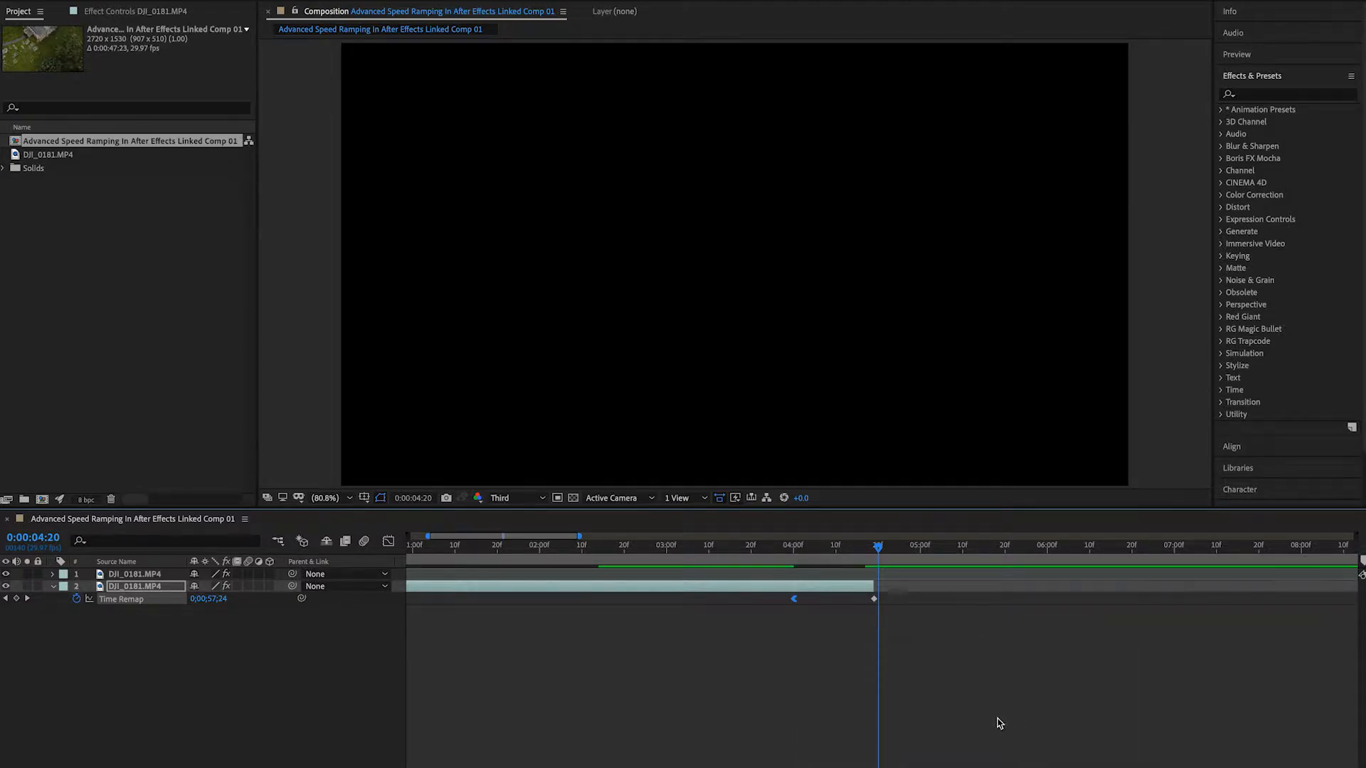
pyautogui.rightClick(875, 601)
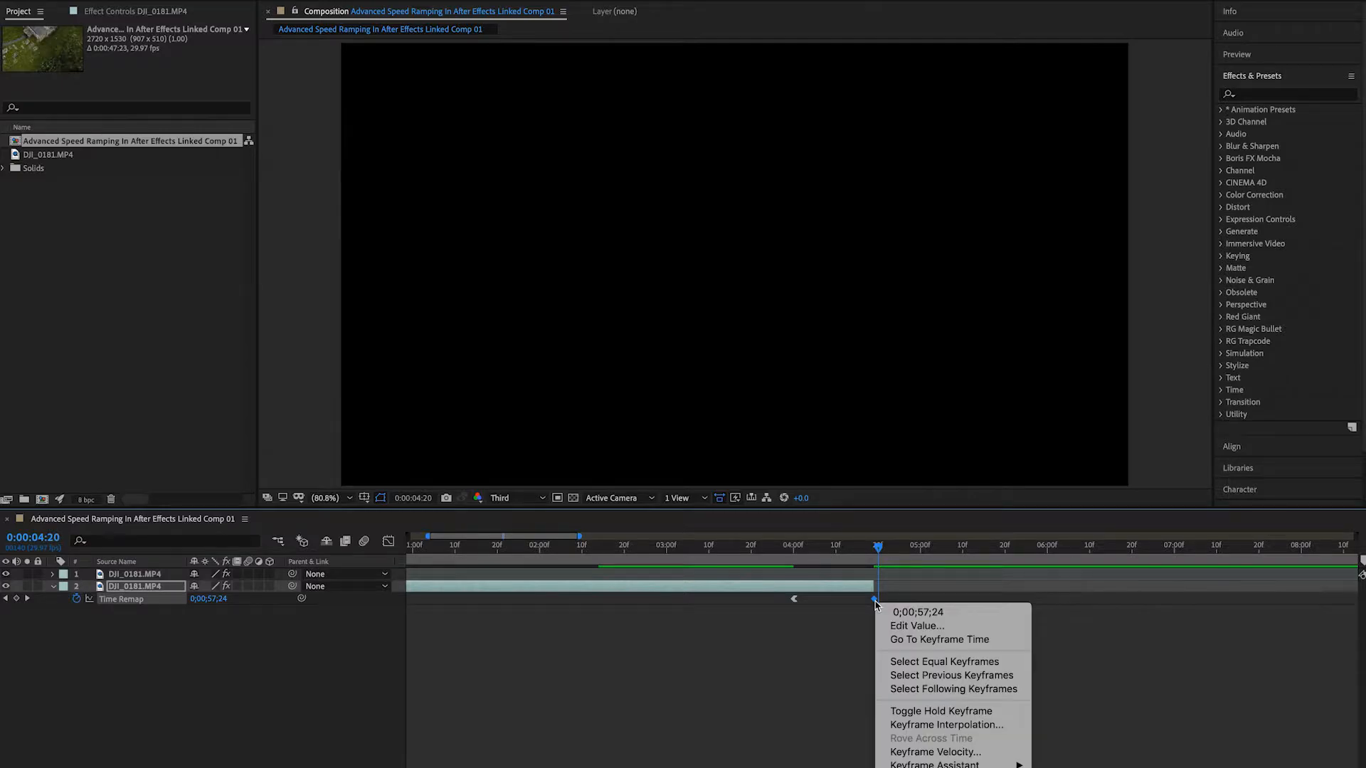
pyautogui.moveTo(1017, 764)
pyautogui.click(1044, 709)
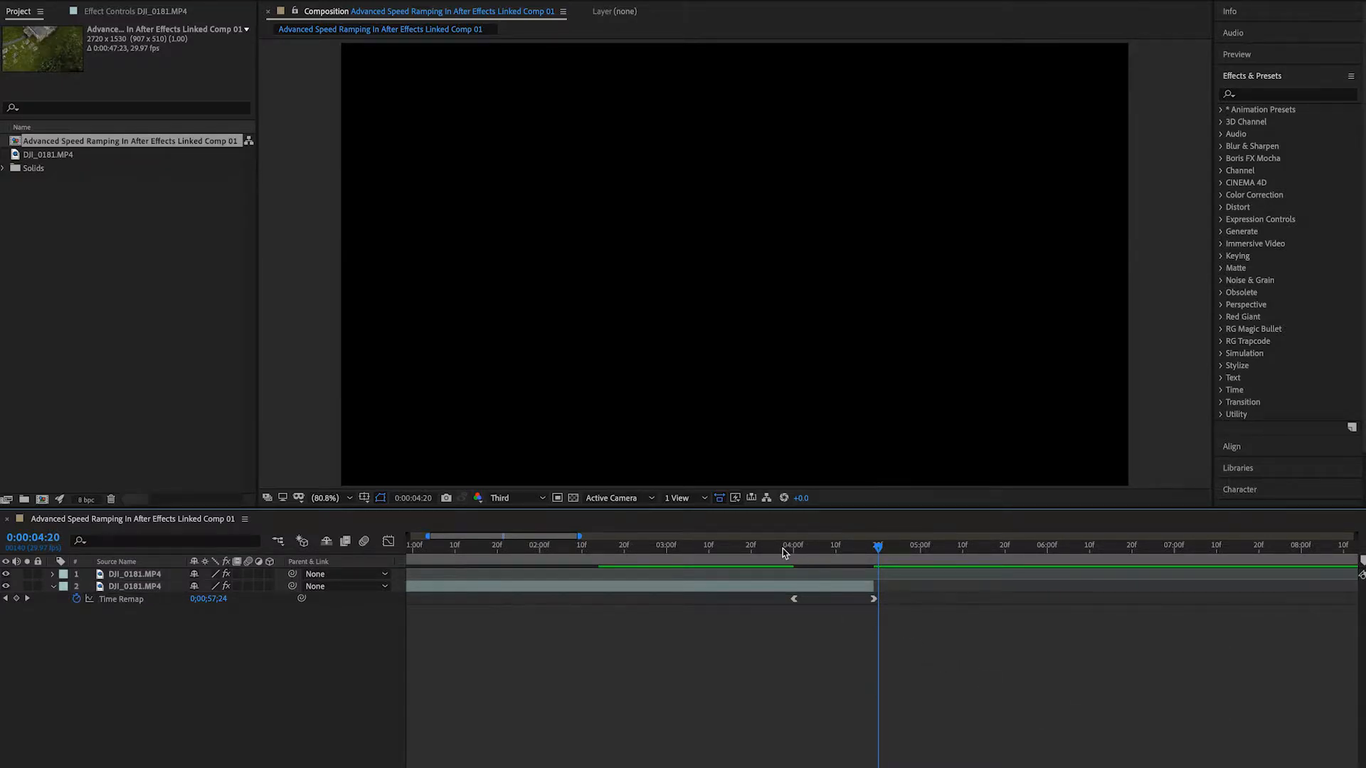
# Preview the eased speed ramp several times, starting from different points before the first keyframe.
pyautogui.click(783, 549)
pyautogui.press('space')
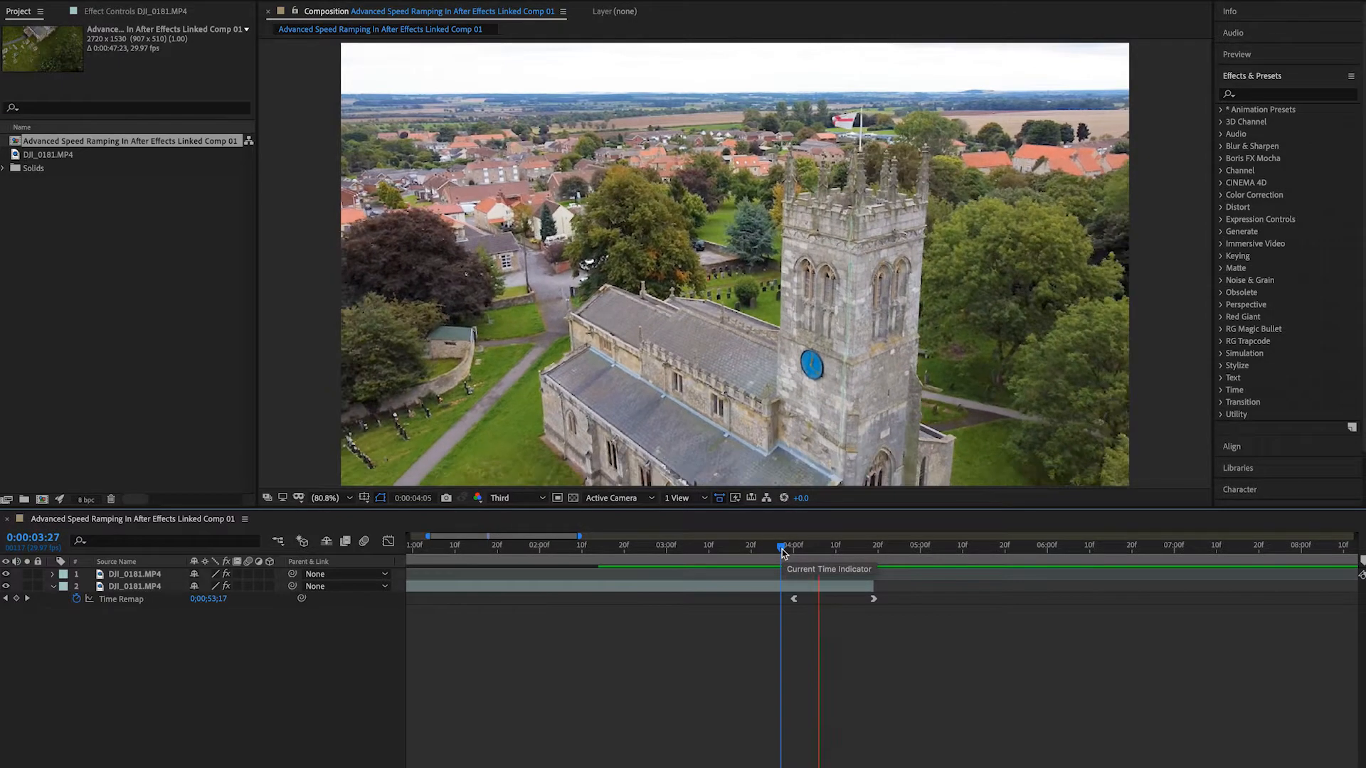
pyautogui.moveTo(783, 552); pyautogui.dragTo(683, 548)
pyautogui.press('space')
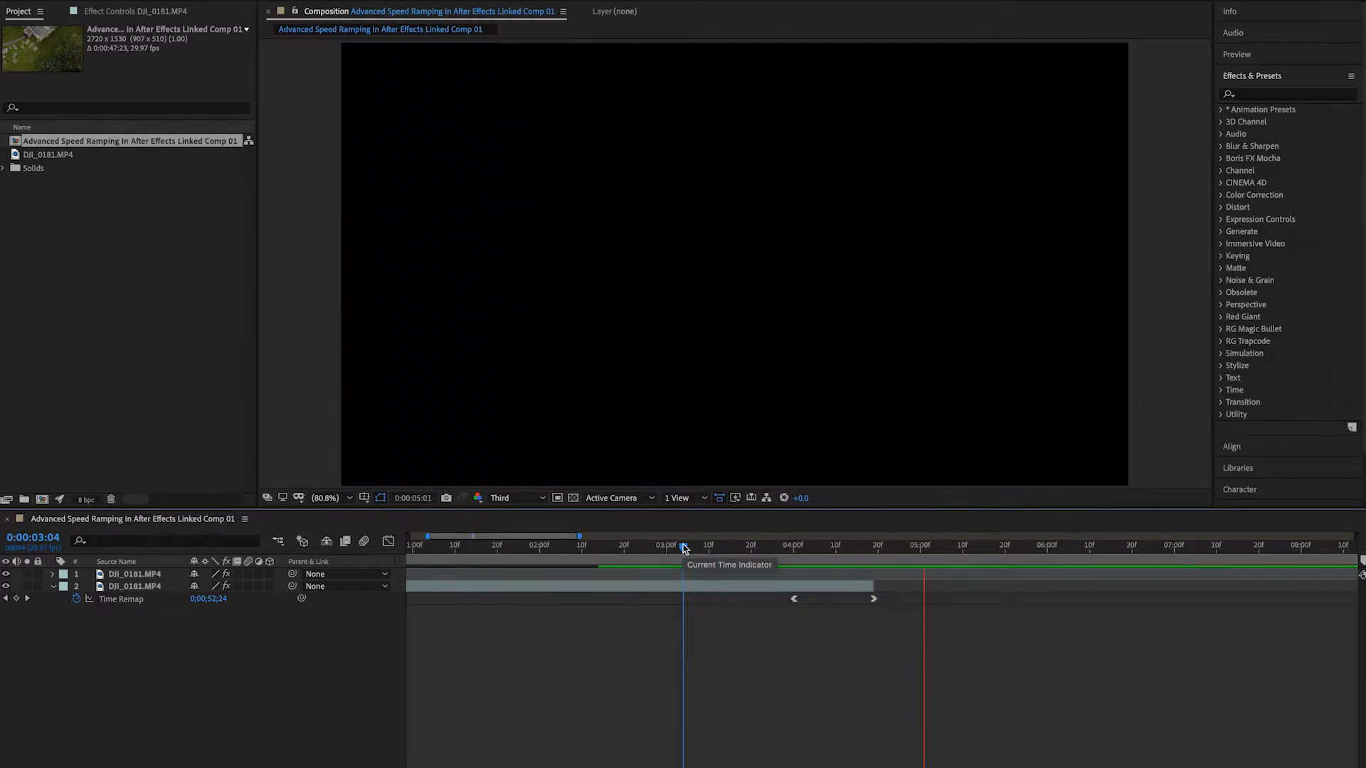
pyautogui.moveTo(683, 548); pyautogui.dragTo(731, 555)
pyautogui.press('space')
pyautogui.press('space')
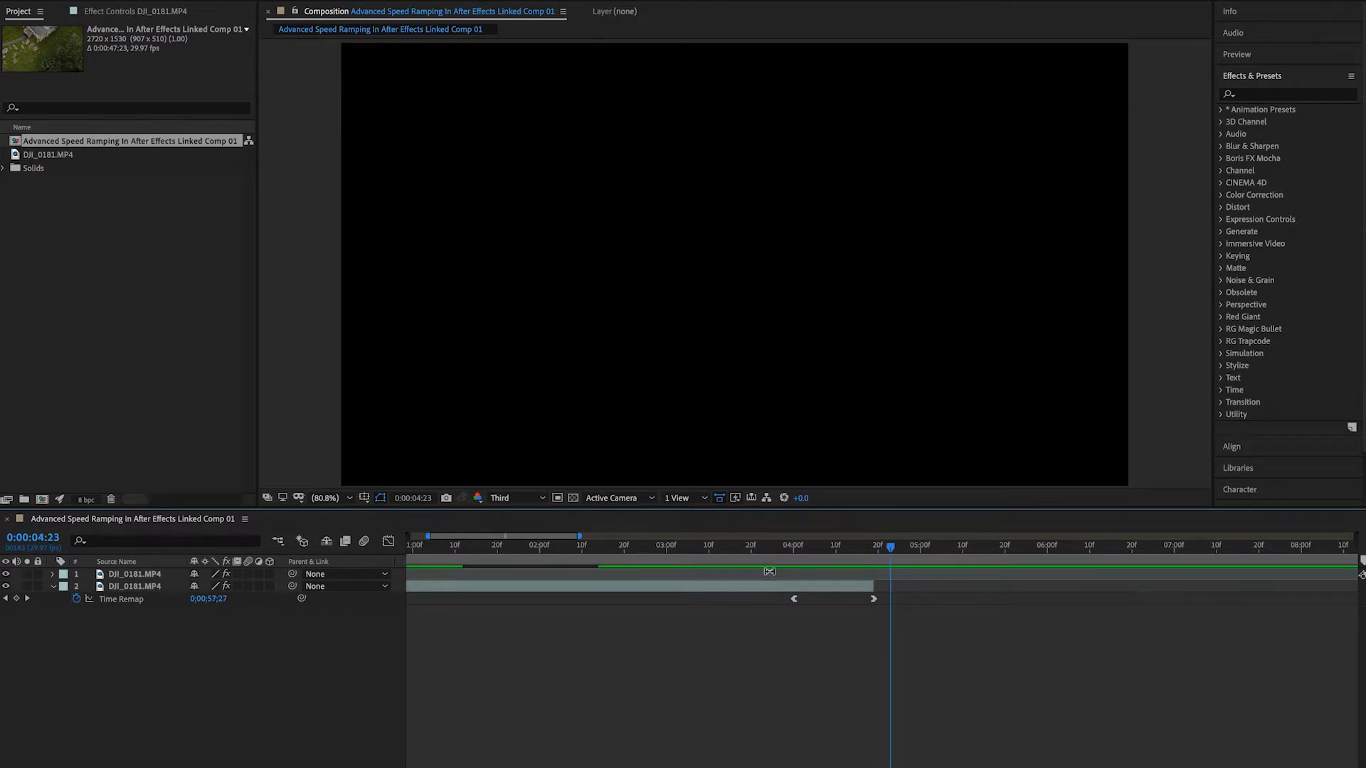
pyautogui.press('space')
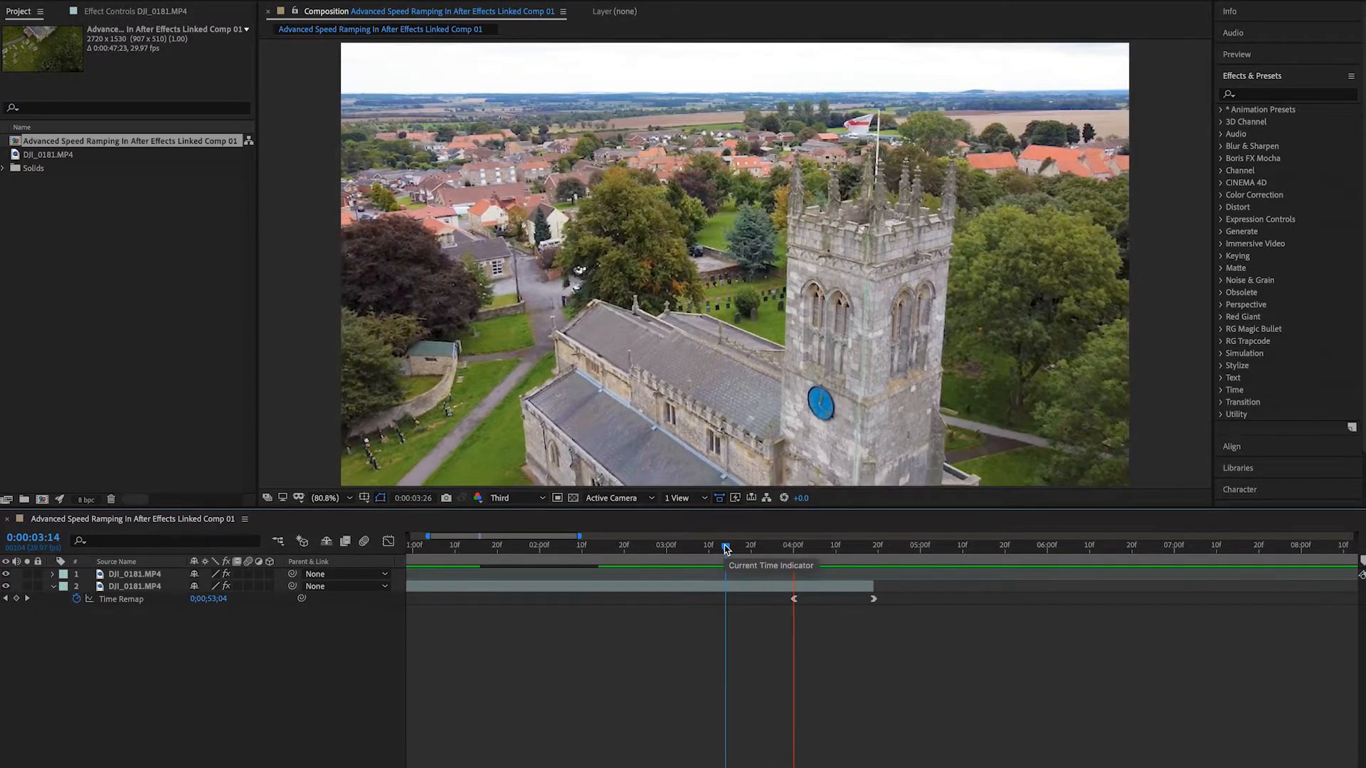
pyautogui.press('space')
pyautogui.press('space')
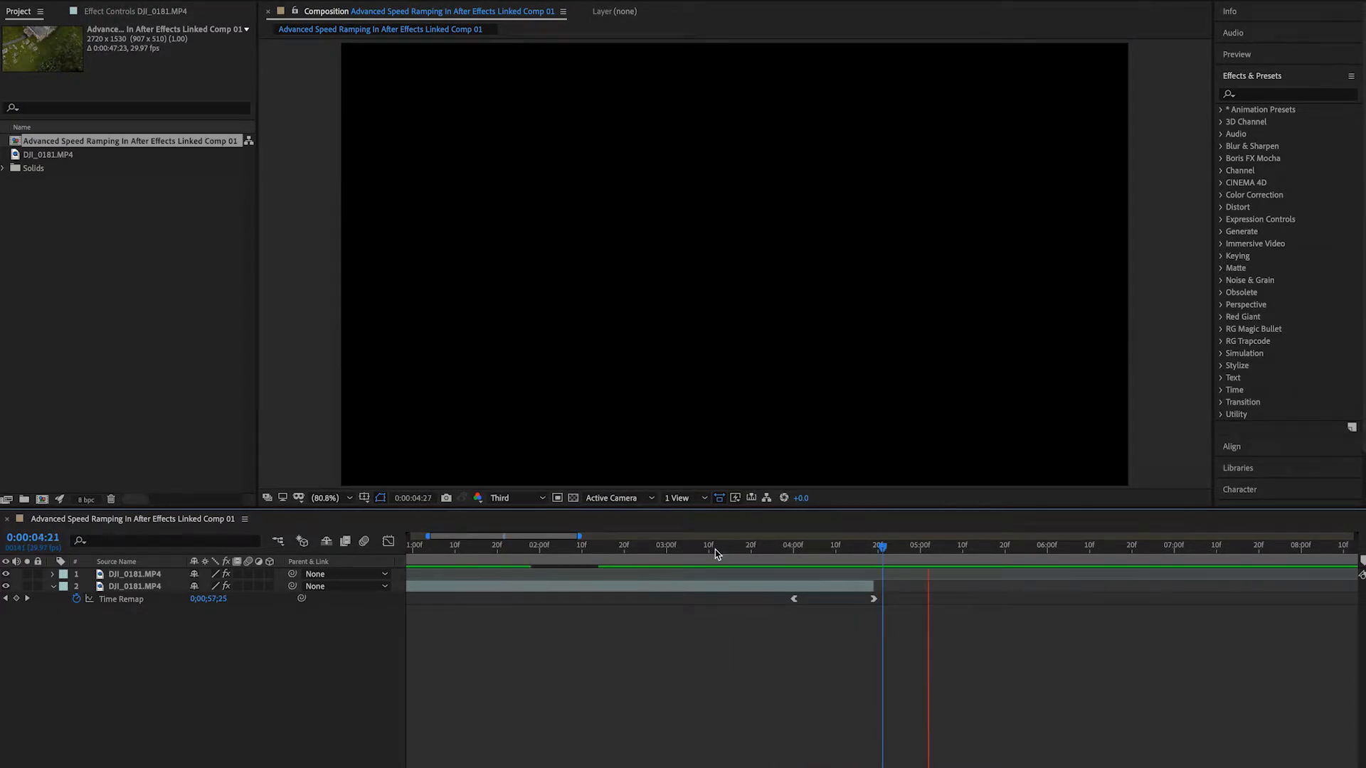
pyautogui.press('space')
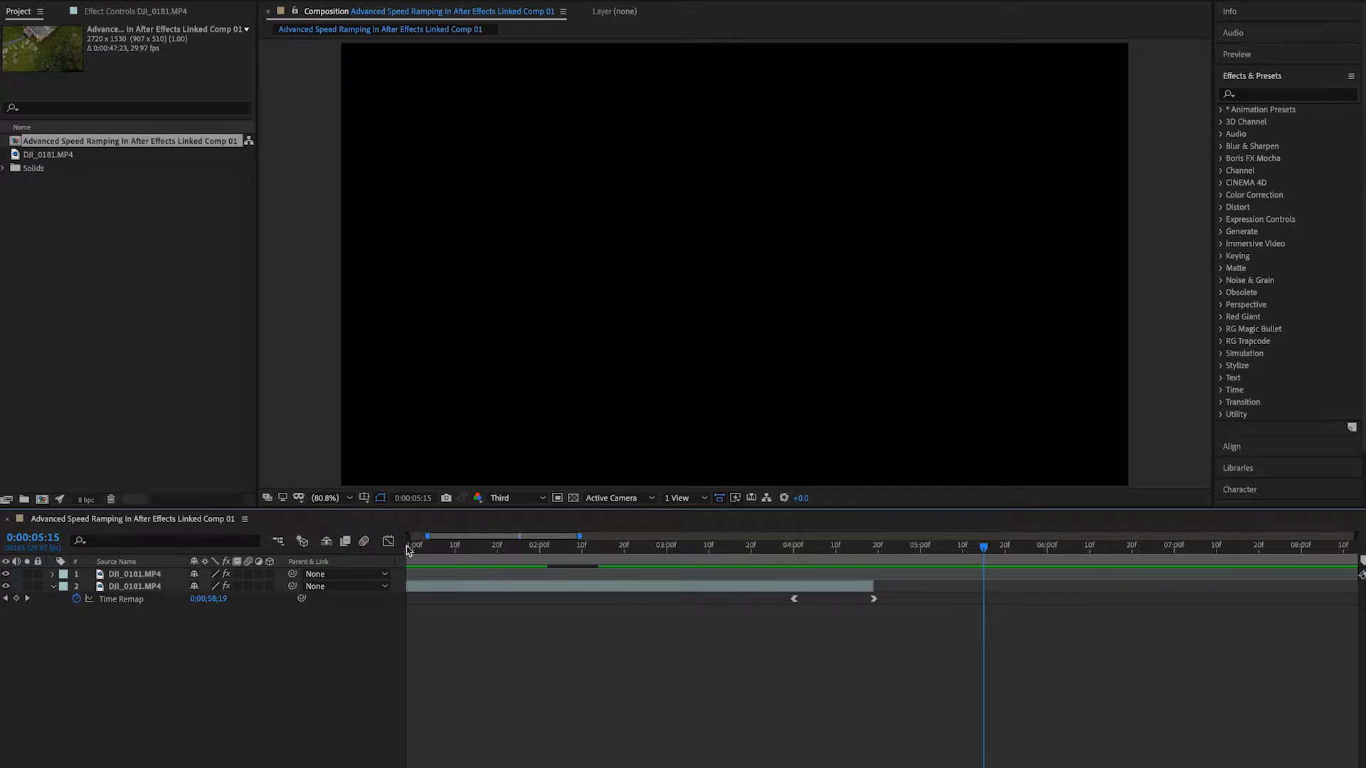
# Select the second Time Remap keyframe and display its speed curve in the Graph Editor.
pyautogui.click(388, 542)
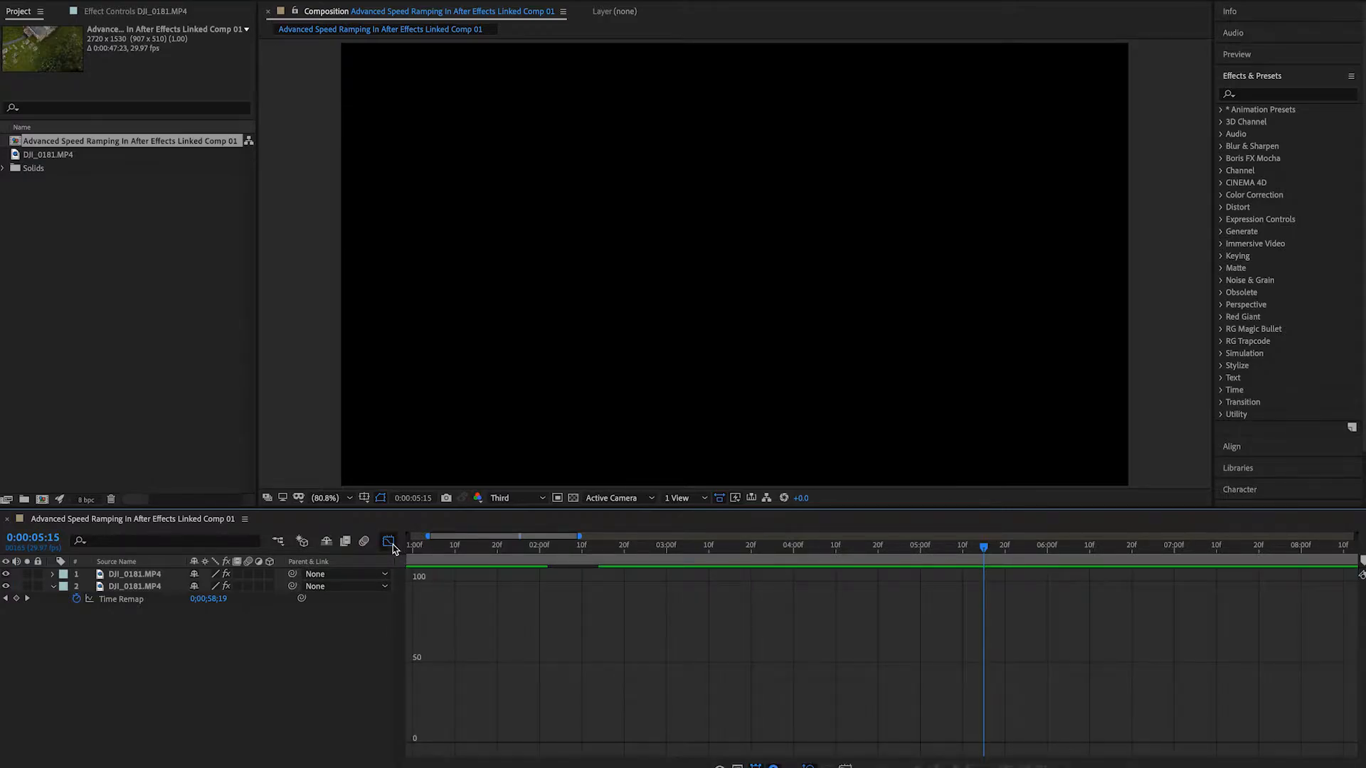
pyautogui.click(389, 542)
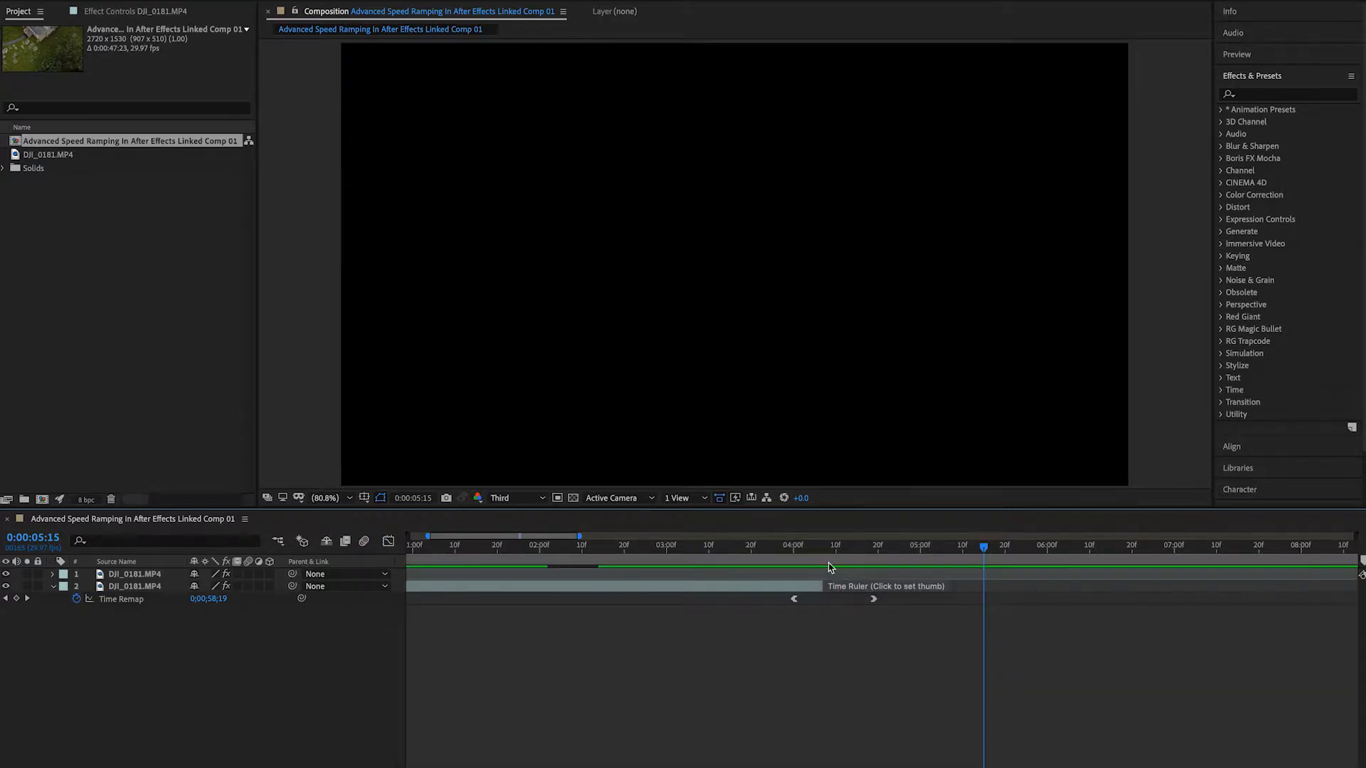
pyautogui.click(794, 598)
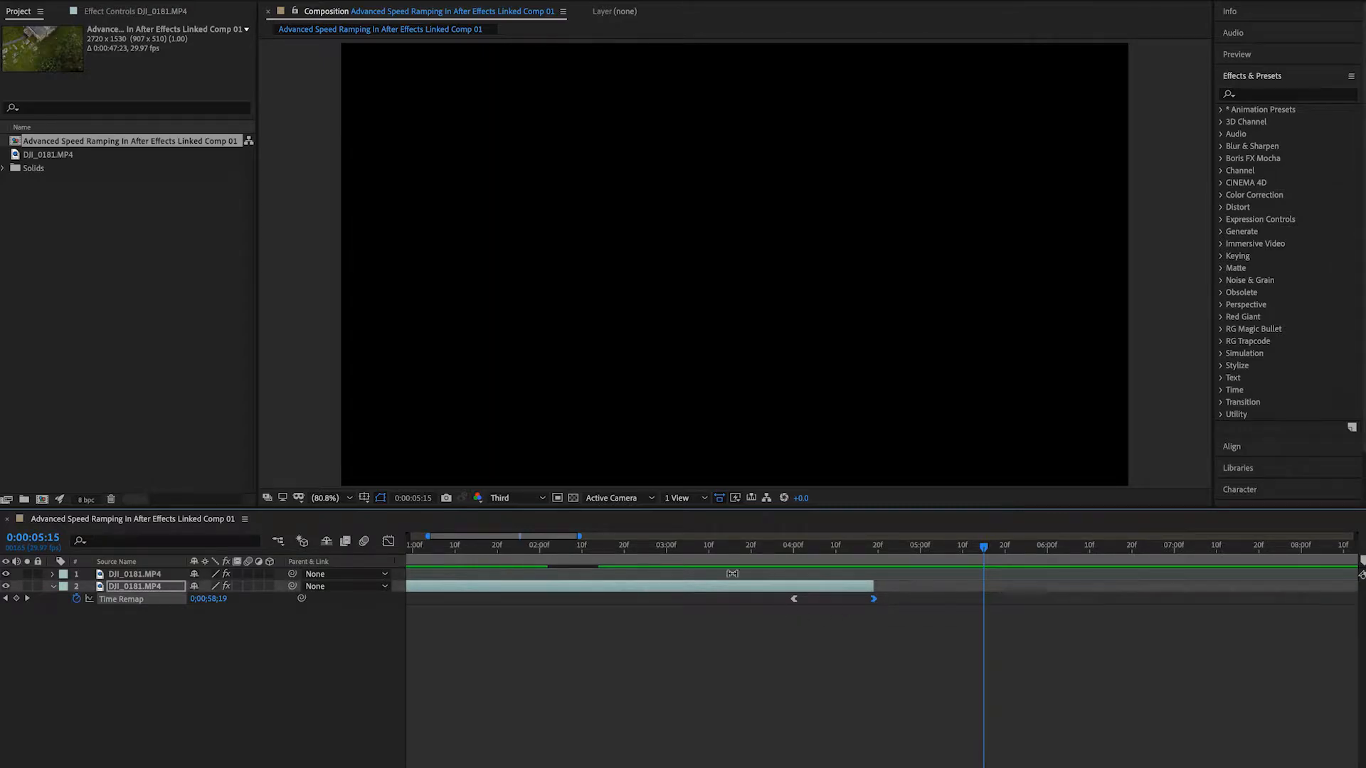
pyautogui.click(389, 543)
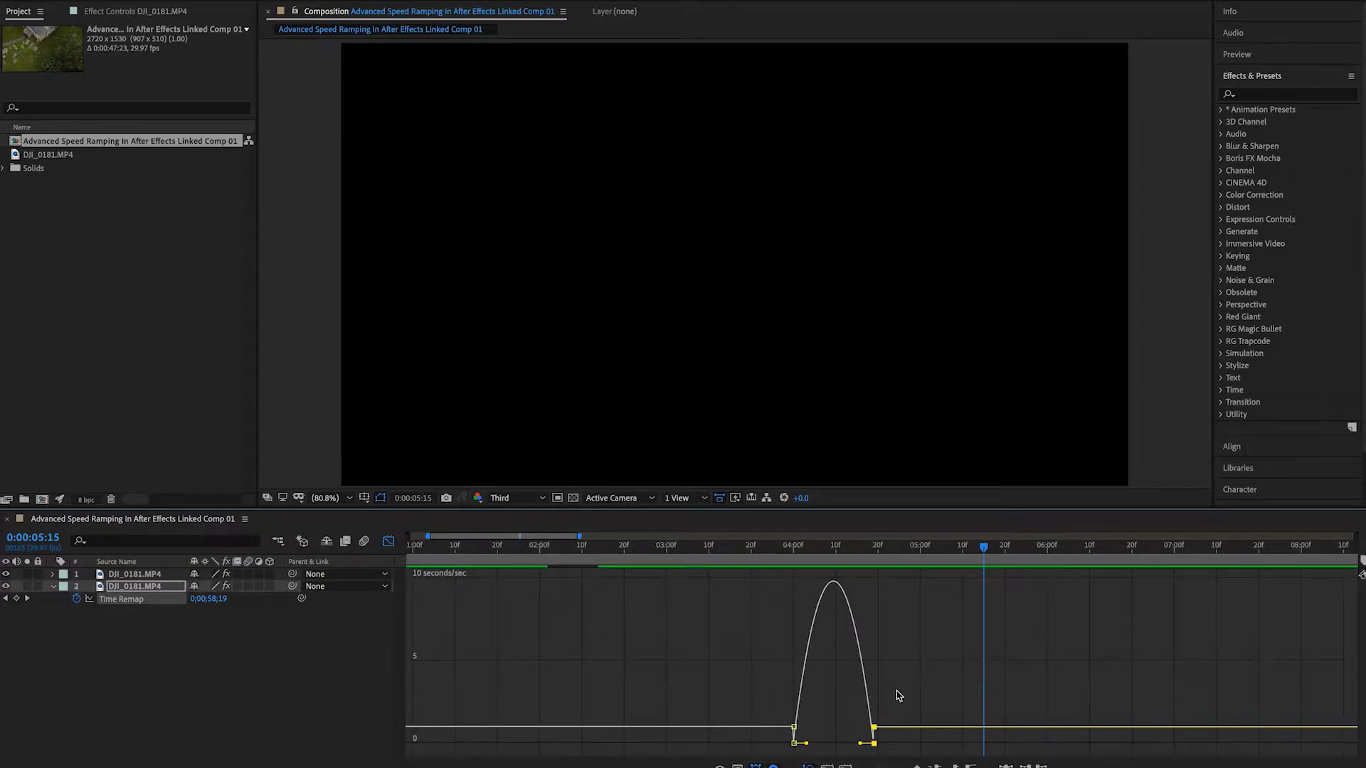
# Replay the ramp from about 0:00:03:14 while checking it against the Time Remap speed curve.
pyautogui.click(735, 555)
pyautogui.press('space')
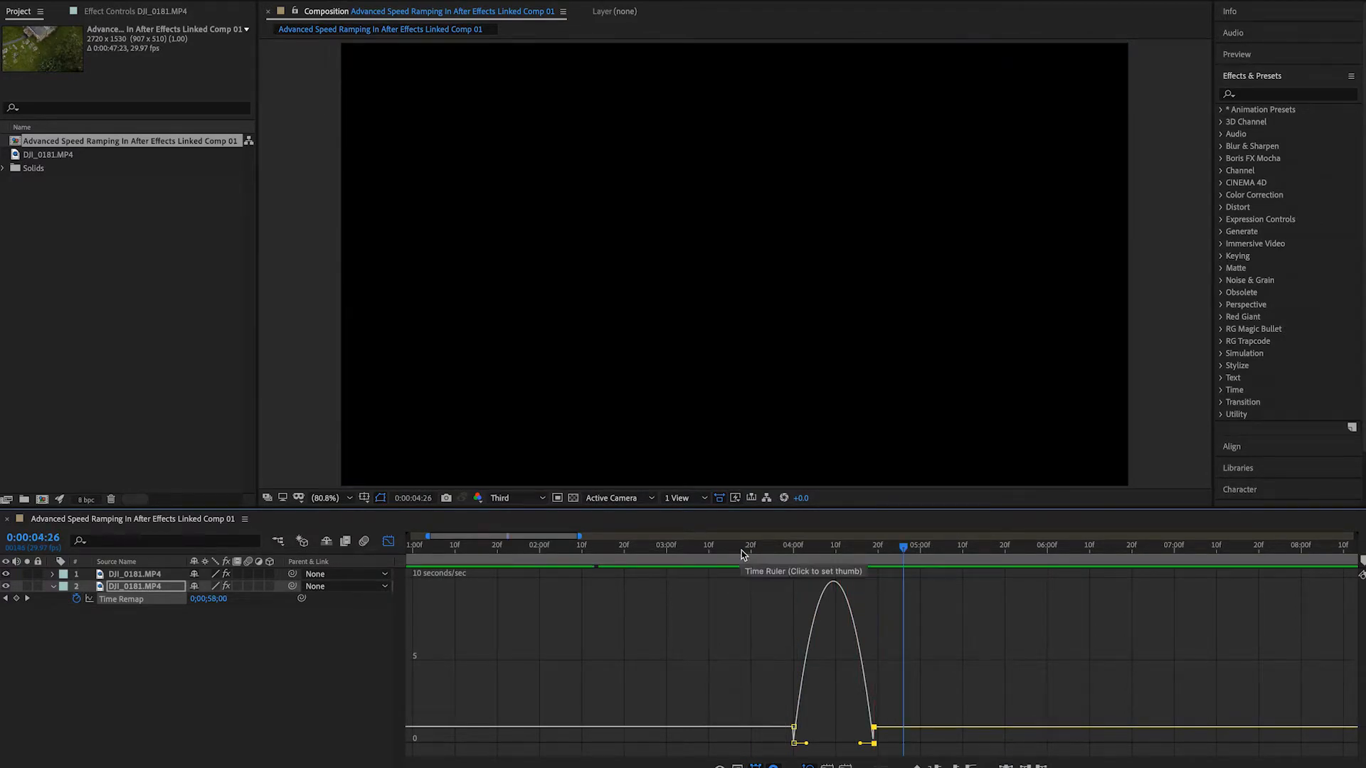
pyautogui.click(725, 549)
pyautogui.press('space')
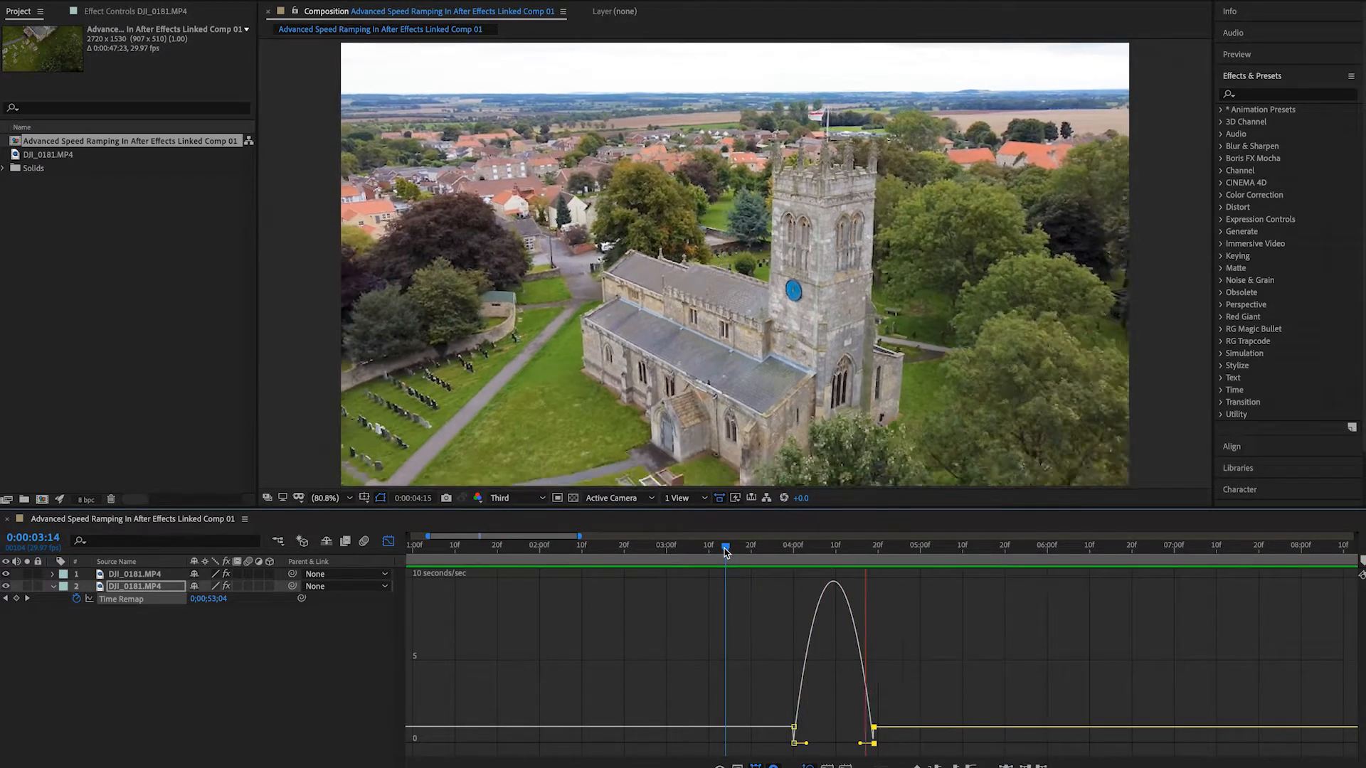
# Stop the preview and check the positions of both clips across the full timeline.
pyautogui.press('space')
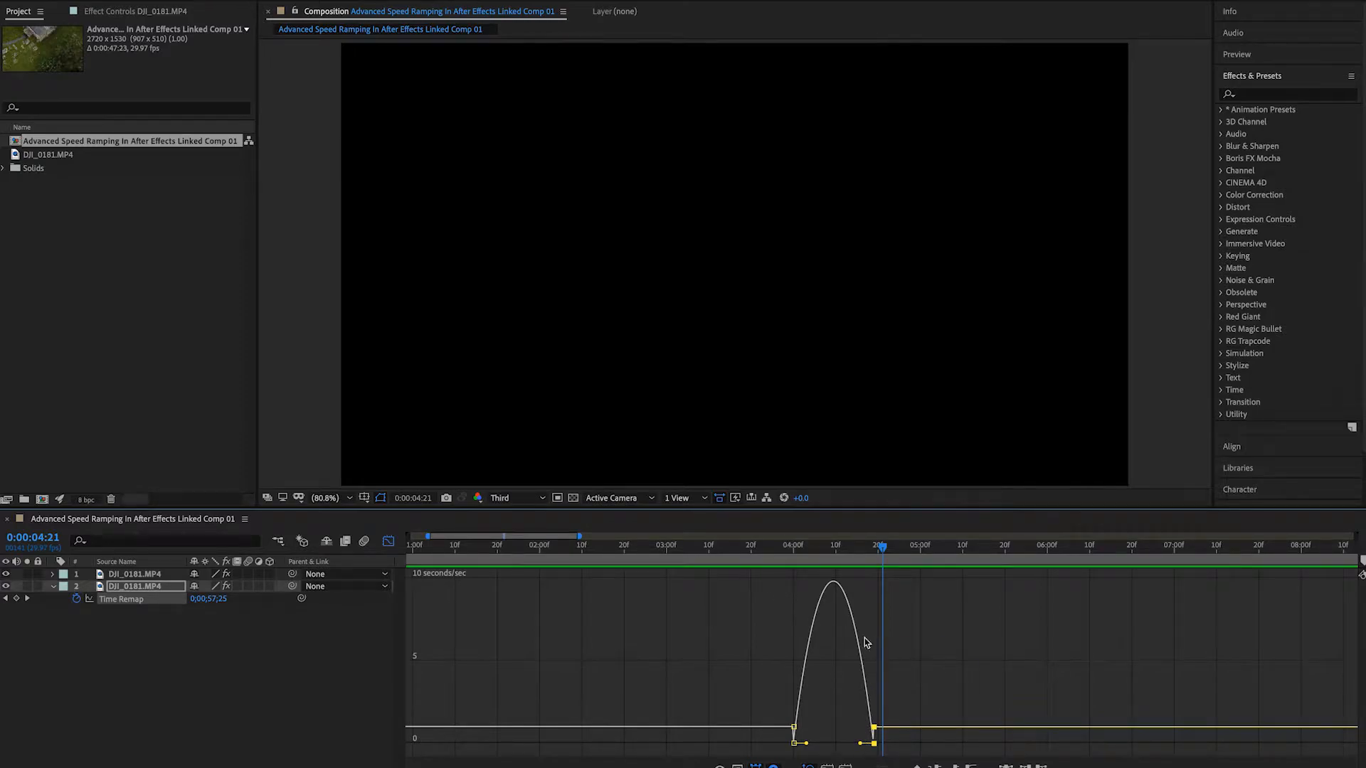
pyautogui.click(389, 542)
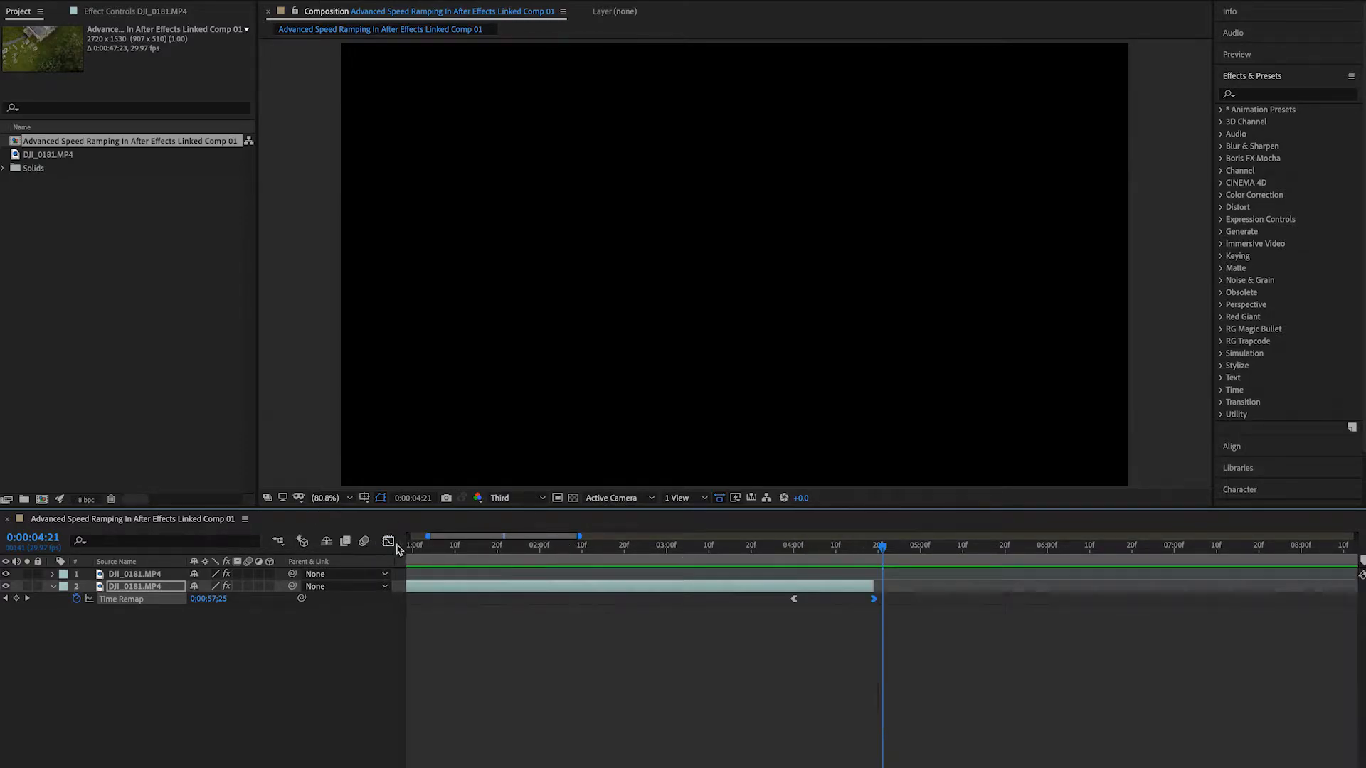
pyautogui.hscroll(2, 938, 624)
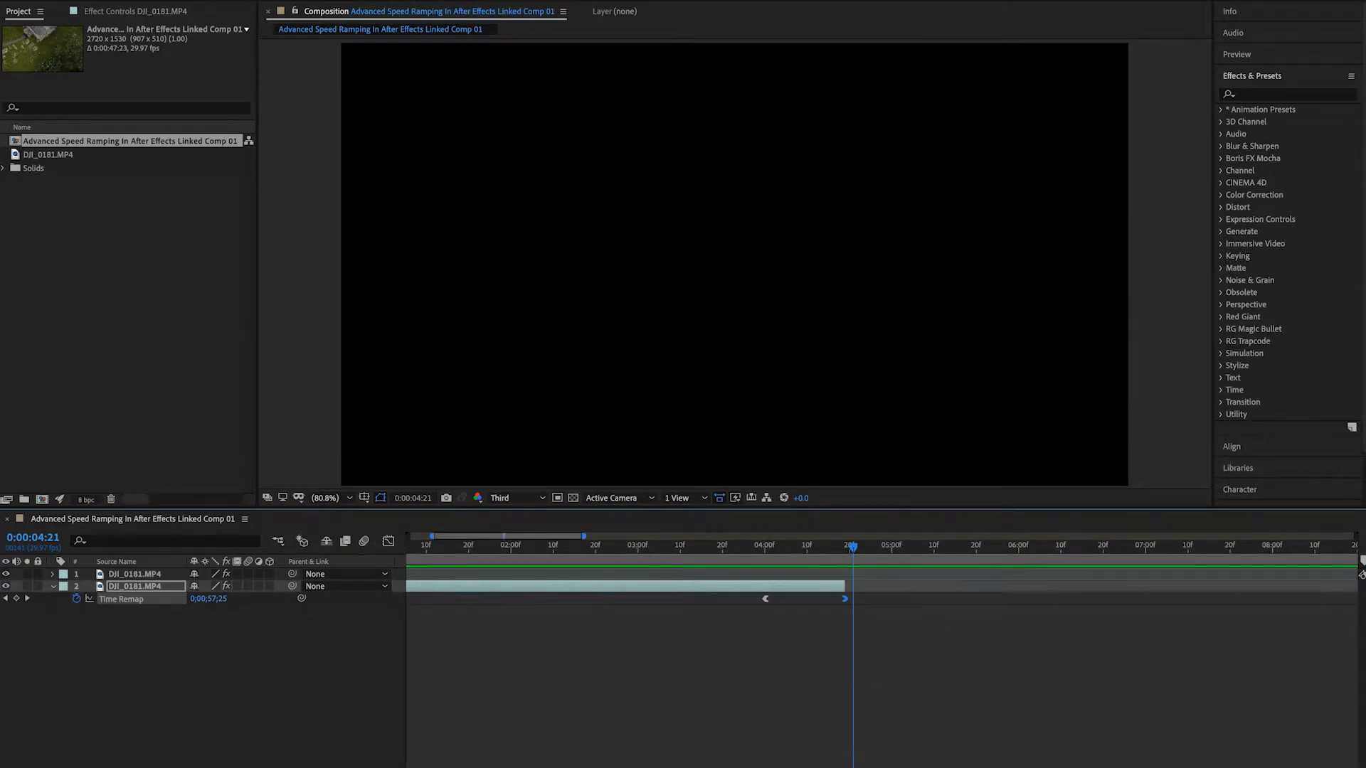
pyautogui.scroll(-5, 754, 629)
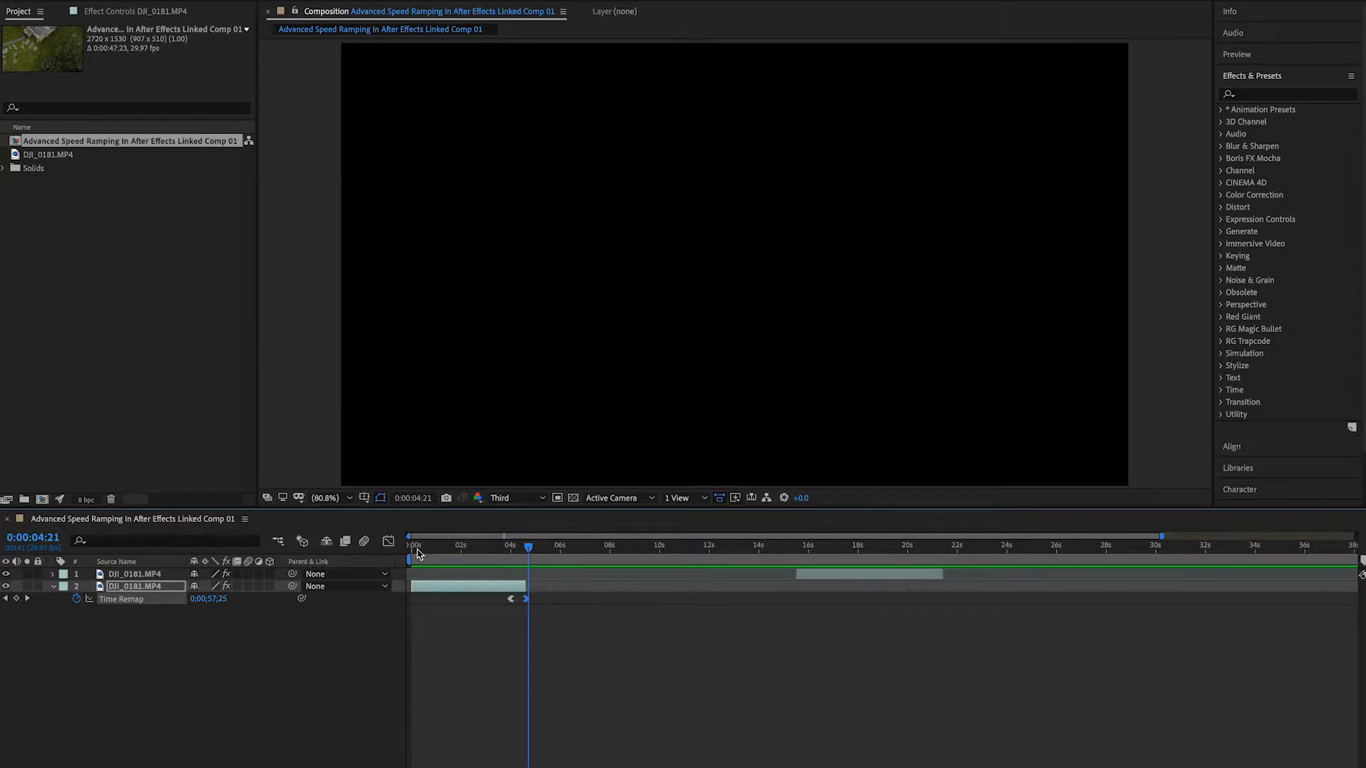
# Make the Time Remap speed curve peak at 0:00:04:19 by shortening the second keyframe's incoming handle and lengthening the first keyframe's outgoing handle.
pyautogui.click(389, 543)
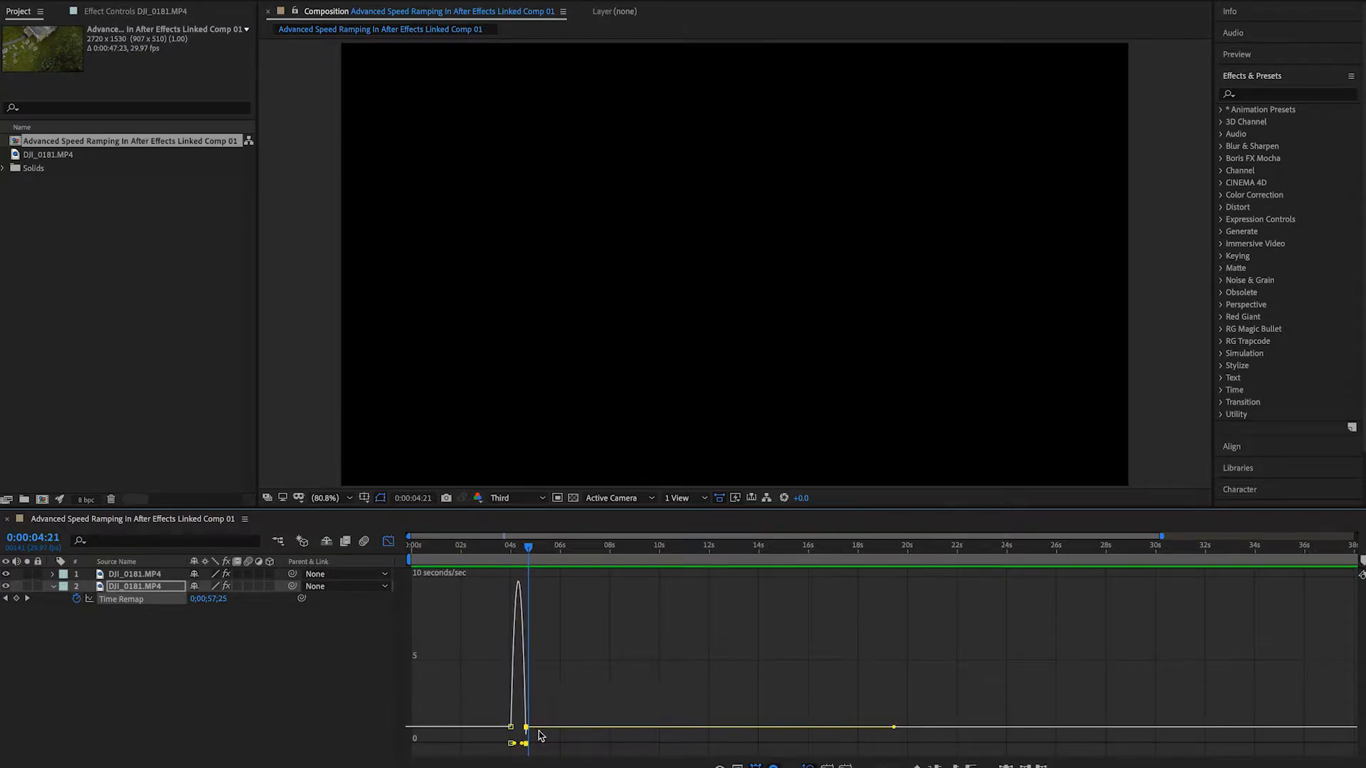
pyautogui.press('=')
pyautogui.press('=')
pyautogui.press('=')
pyautogui.press('=')
pyautogui.press('=')
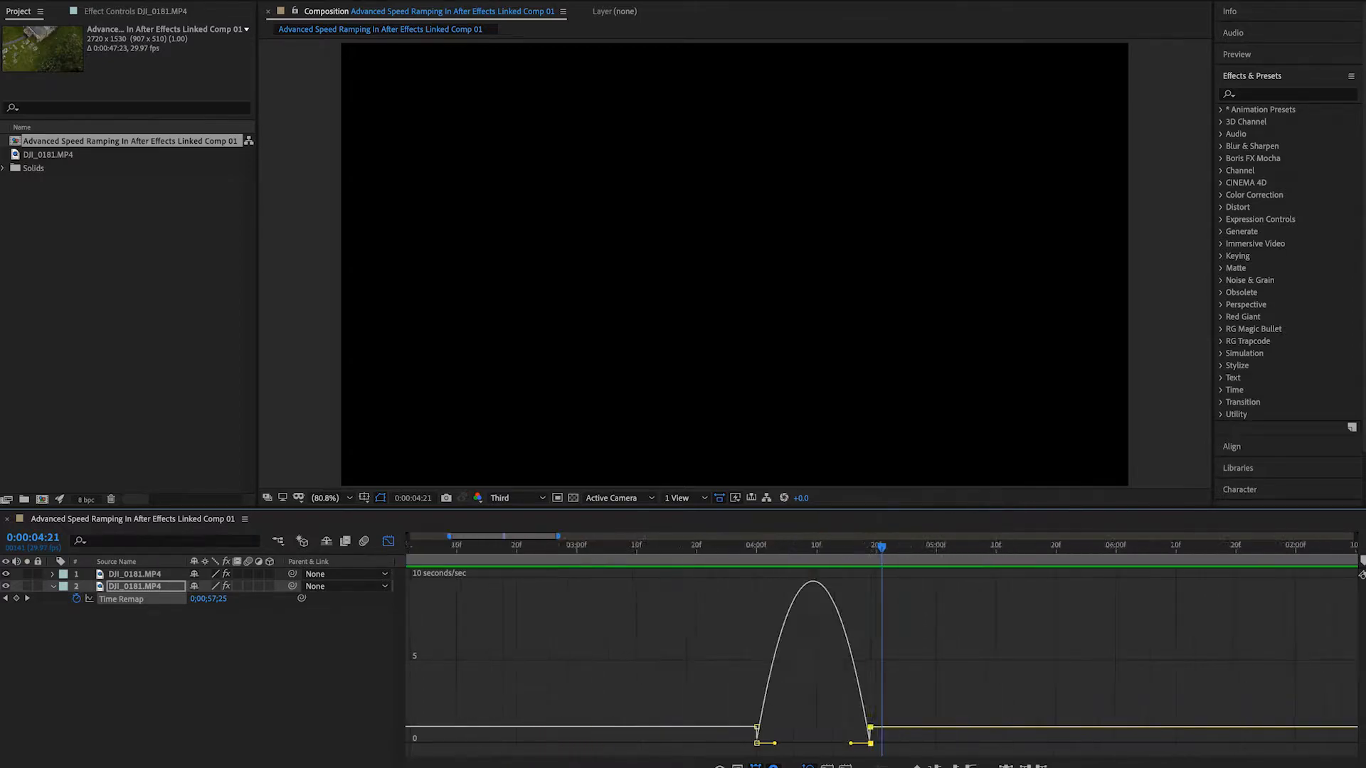
pyautogui.press('-')
pyautogui.press('-')
pyautogui.press('-')
pyautogui.press('=')
pyautogui.press('=')
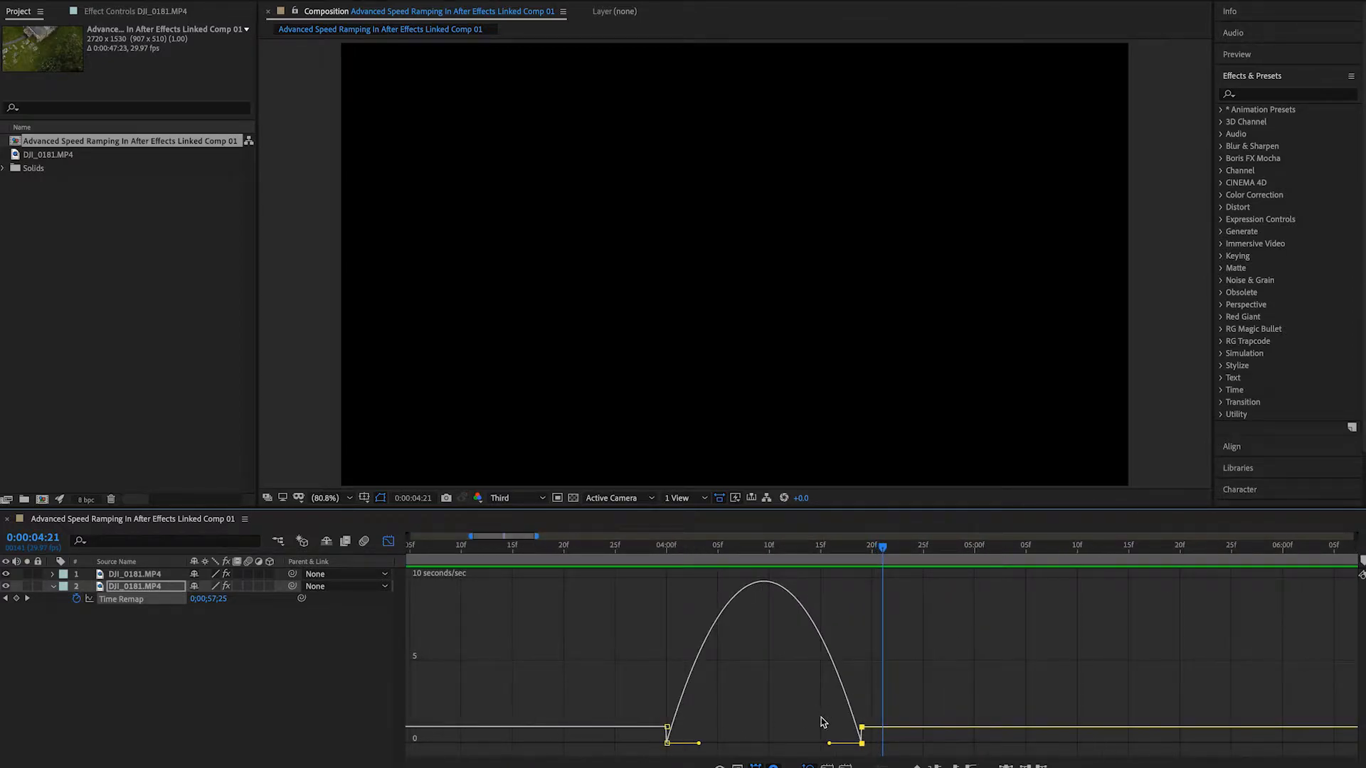
pyautogui.moveTo(832, 744); pyautogui.dragTo(858, 747)
pyautogui.moveTo(860, 744); pyautogui.dragTo(855, 747)
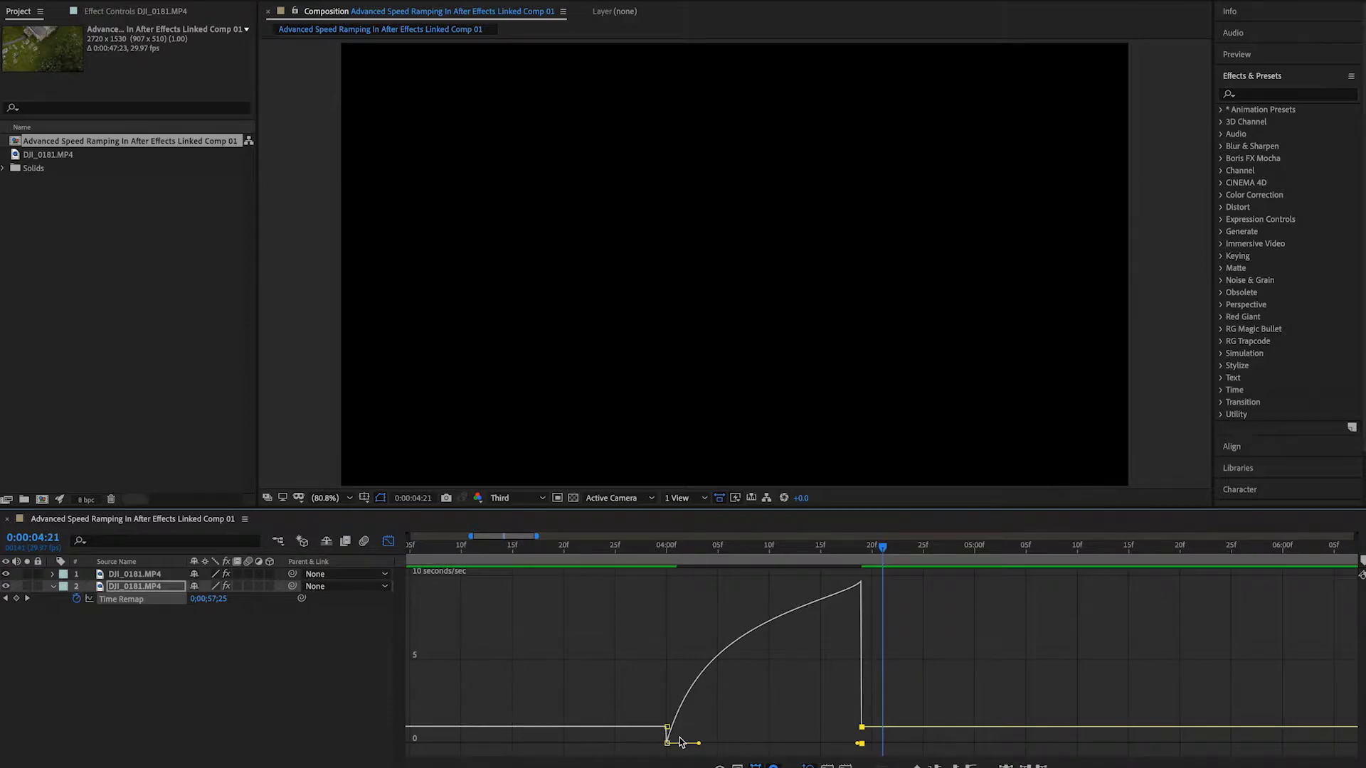
pyautogui.moveTo(701, 746); pyautogui.dragTo(733, 745)
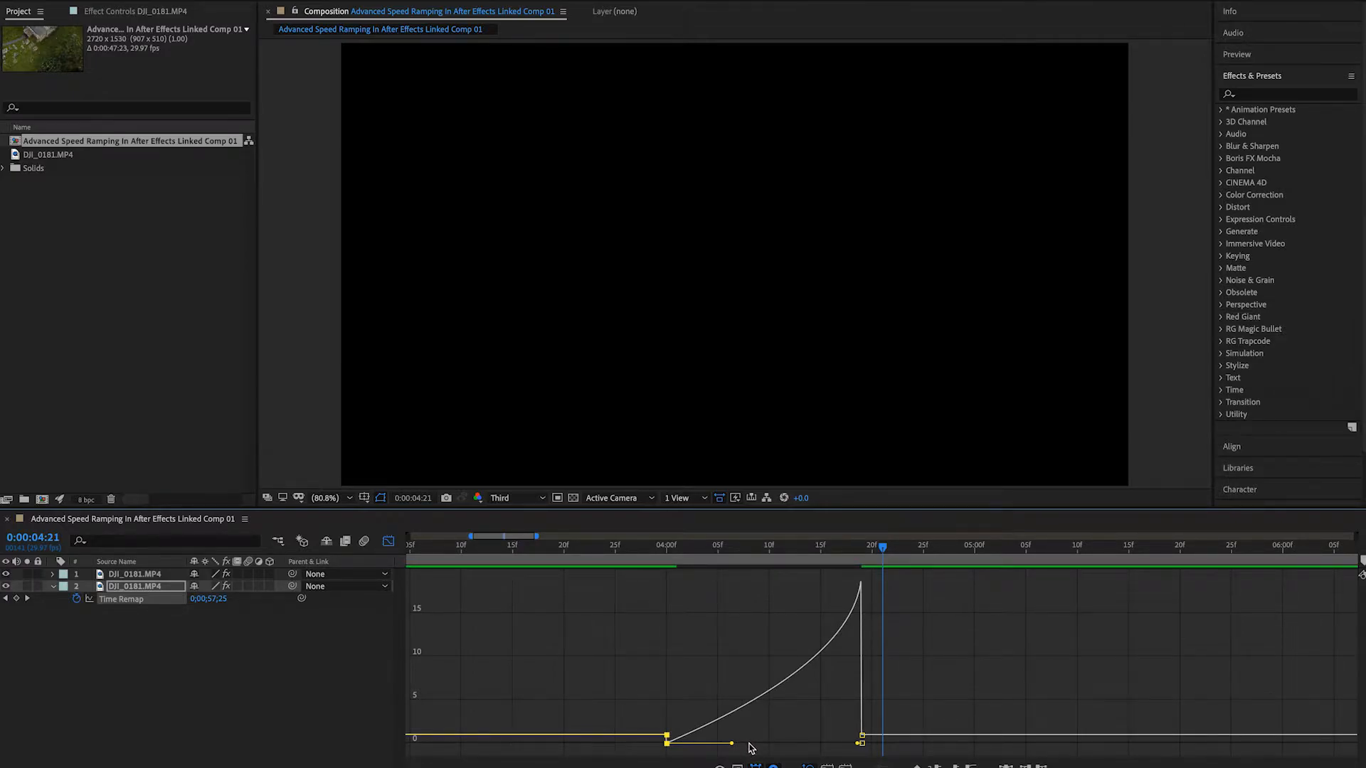
# Switch to the value graph and tilt the first keyframe's outgoing handle upward to continue the slope of the line before it.
pyautogui.rightClick(621, 645)
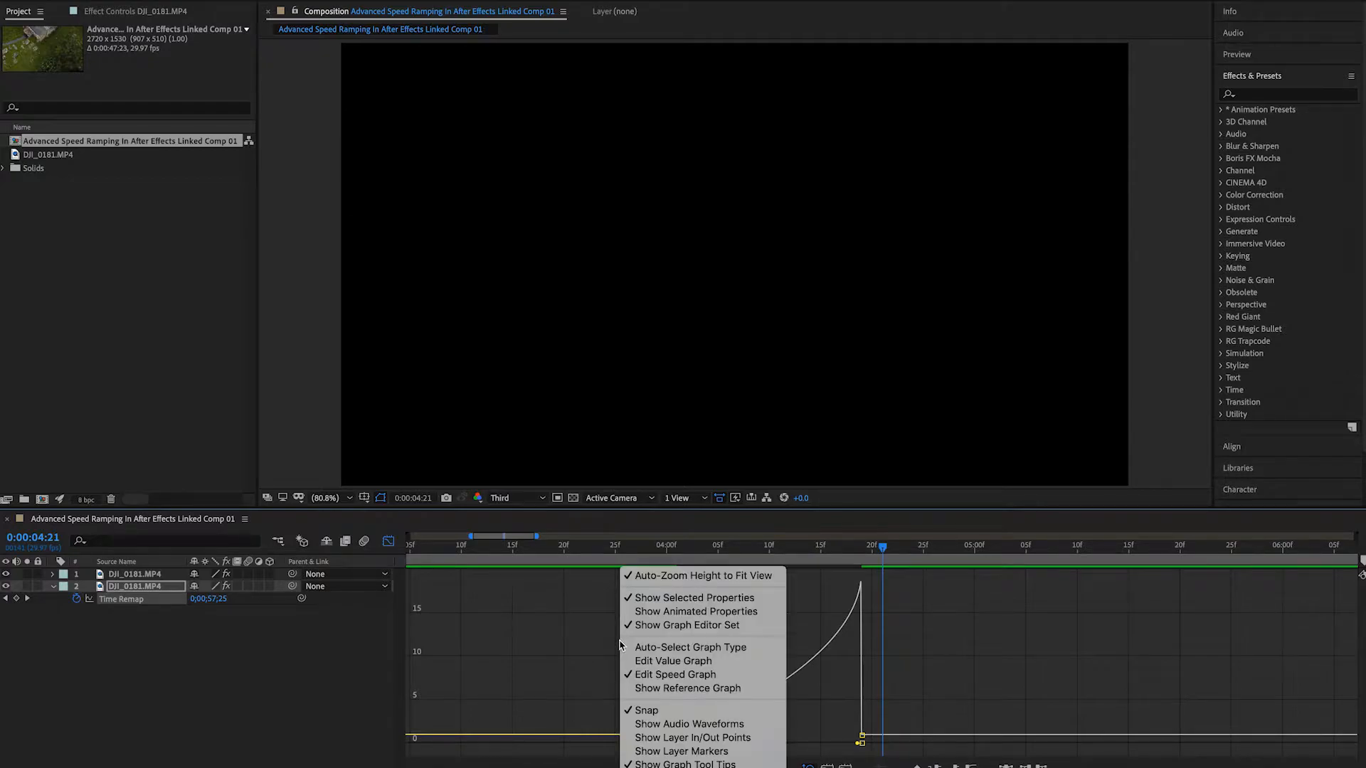
pyautogui.click(570, 638)
pyautogui.rightClick(592, 633)
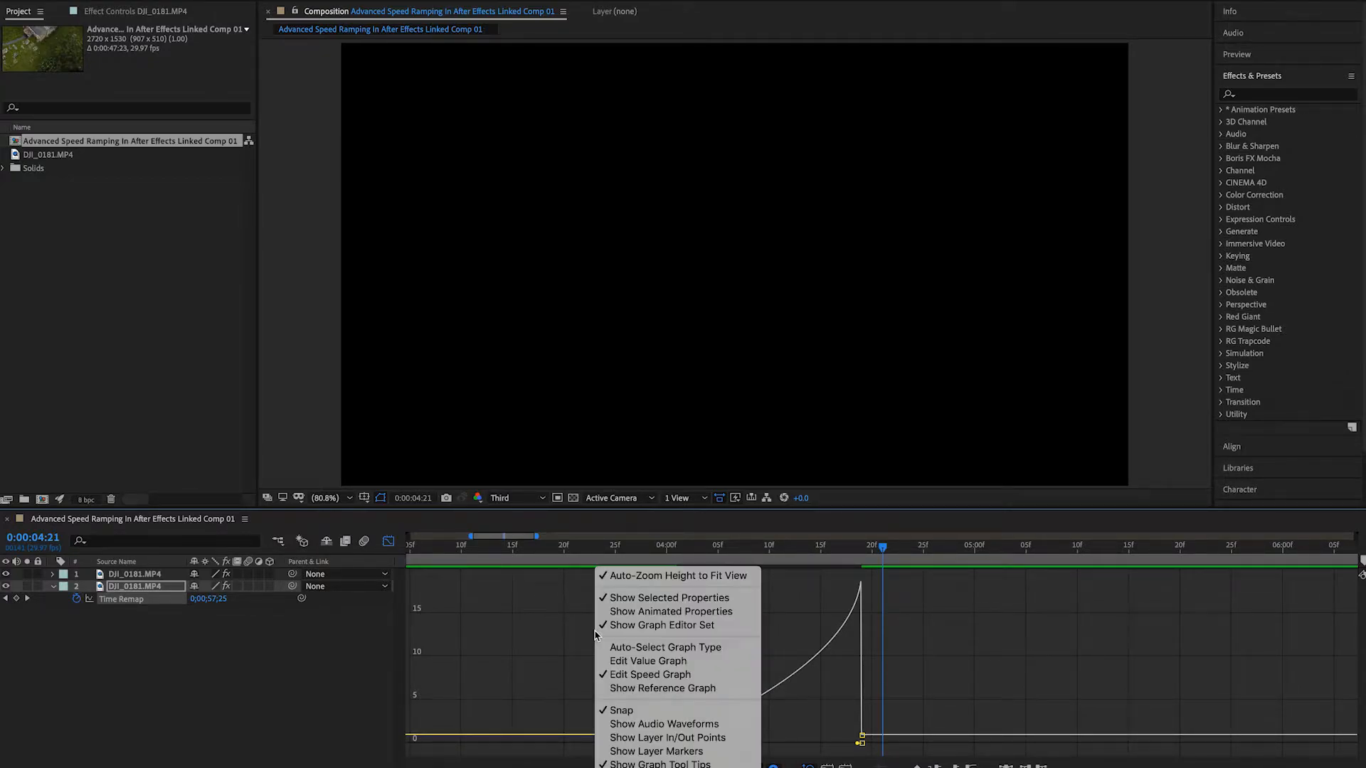
pyautogui.click(647, 660)
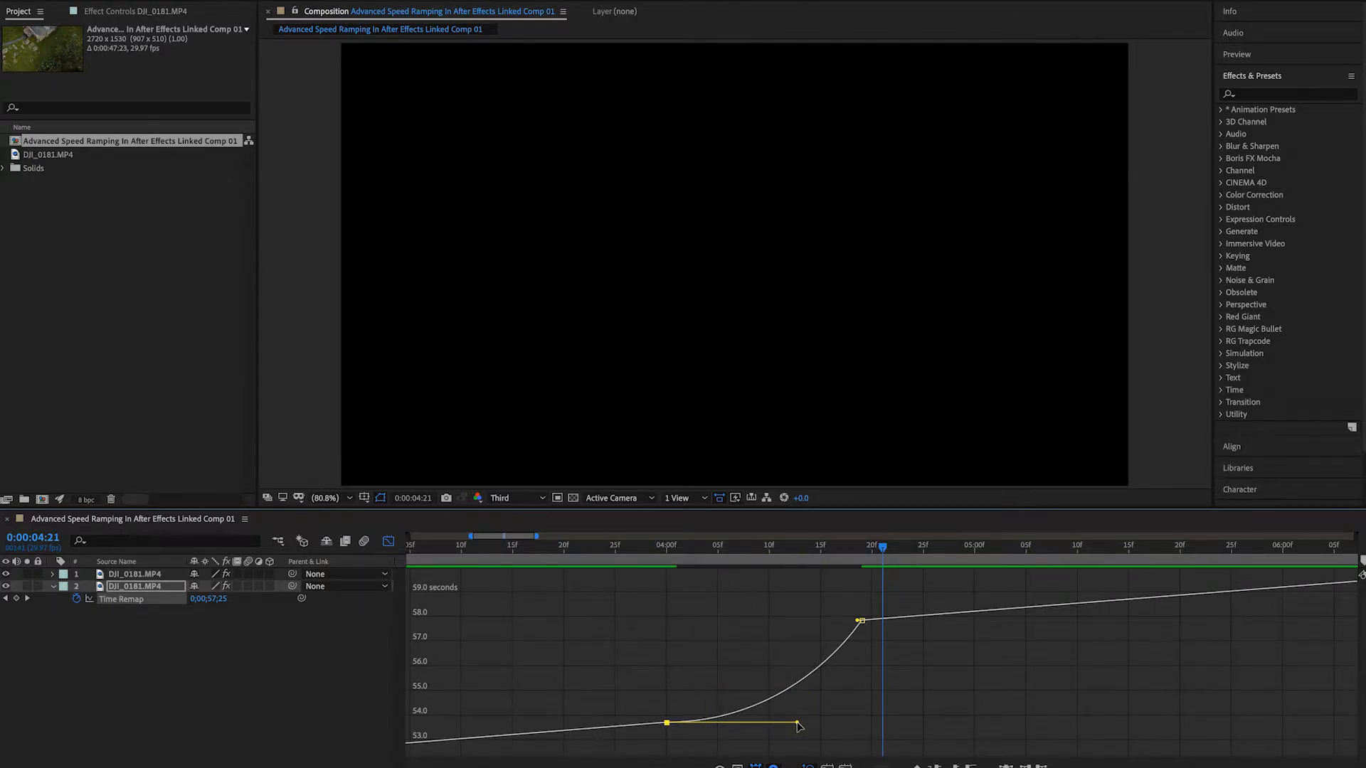
pyautogui.moveTo(798, 722); pyautogui.dragTo(799, 707)
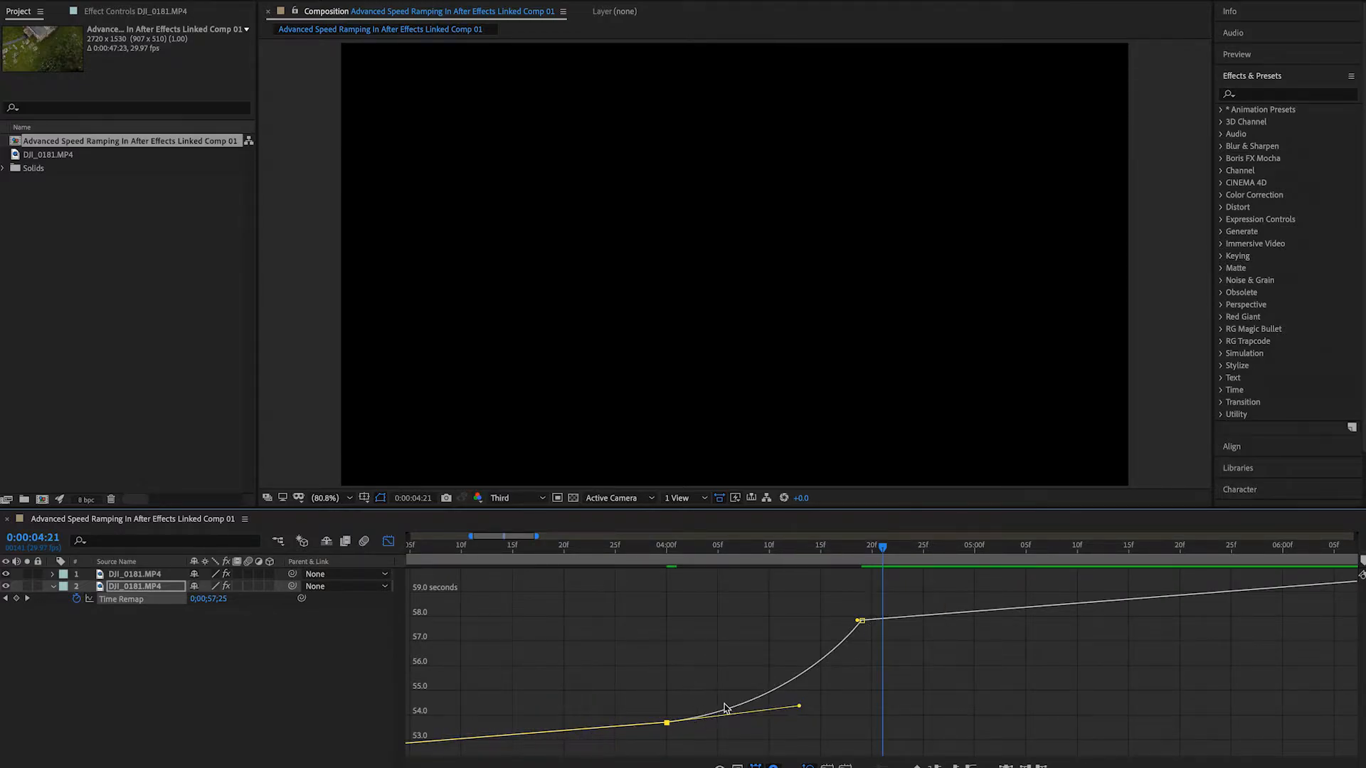
pyautogui.moveTo(798, 706)
pyautogui.mouseDown()
pyautogui.moveTo(800, 695)
pyautogui.moveTo(801, 714)
pyautogui.mouseUp()
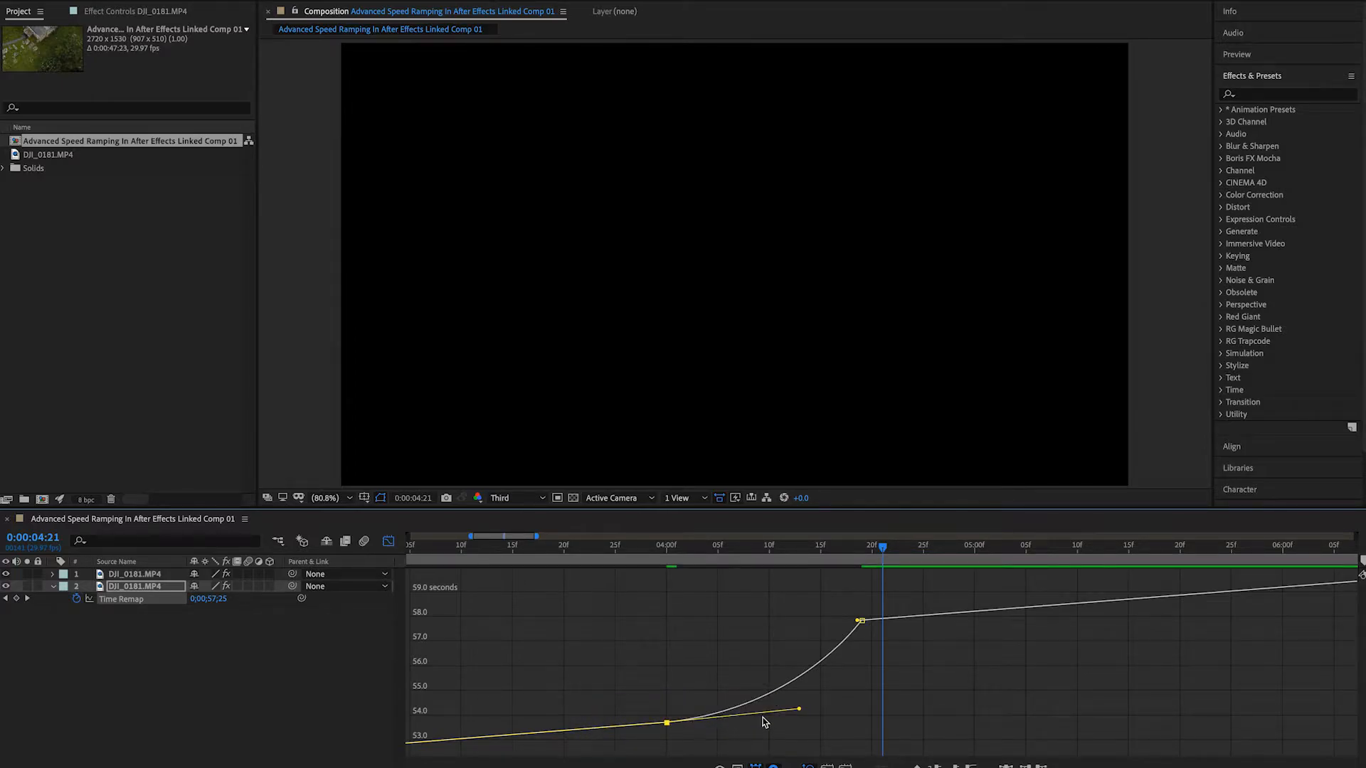
pyautogui.moveTo(799, 710); pyautogui.dragTo(800, 709)
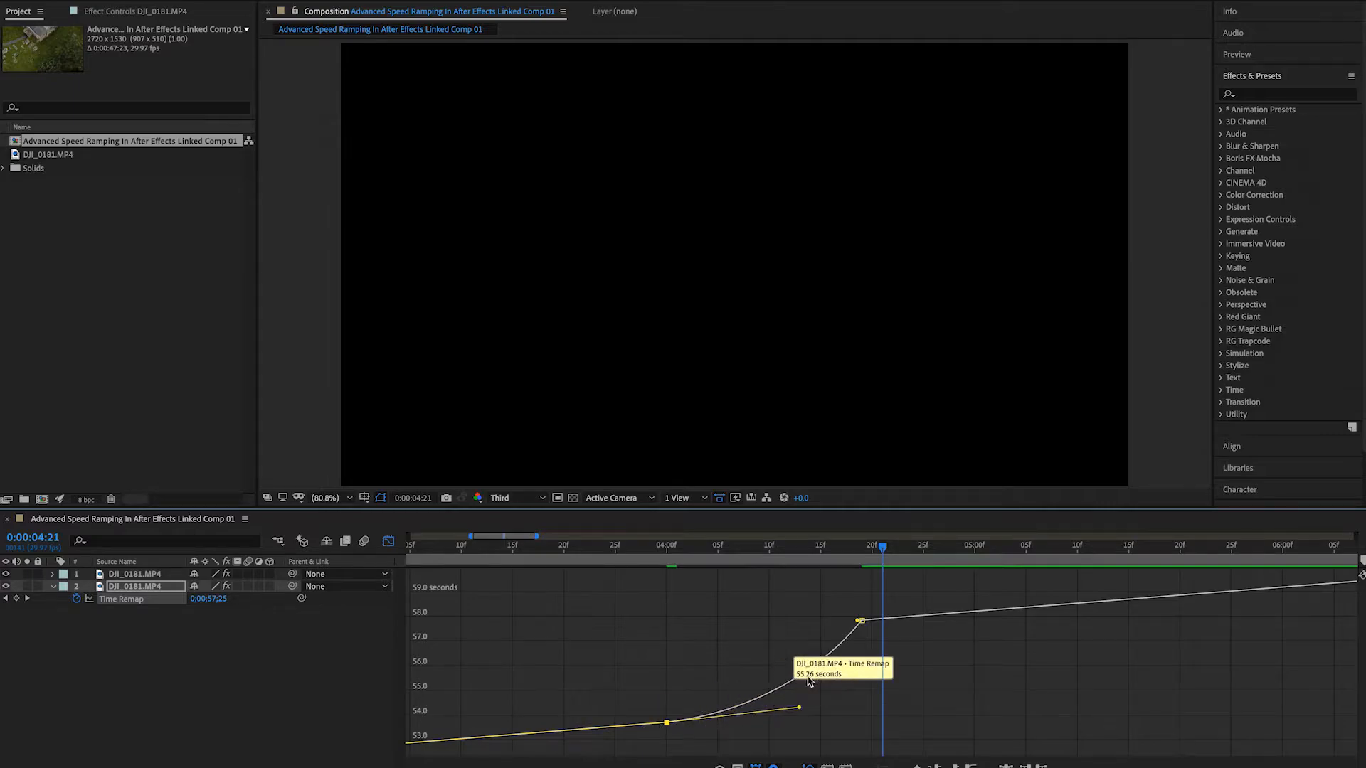
# Switch the Time Remap curve back to the speed graph.
pyautogui.rightClick(499, 610)
pyautogui.click(555, 662)
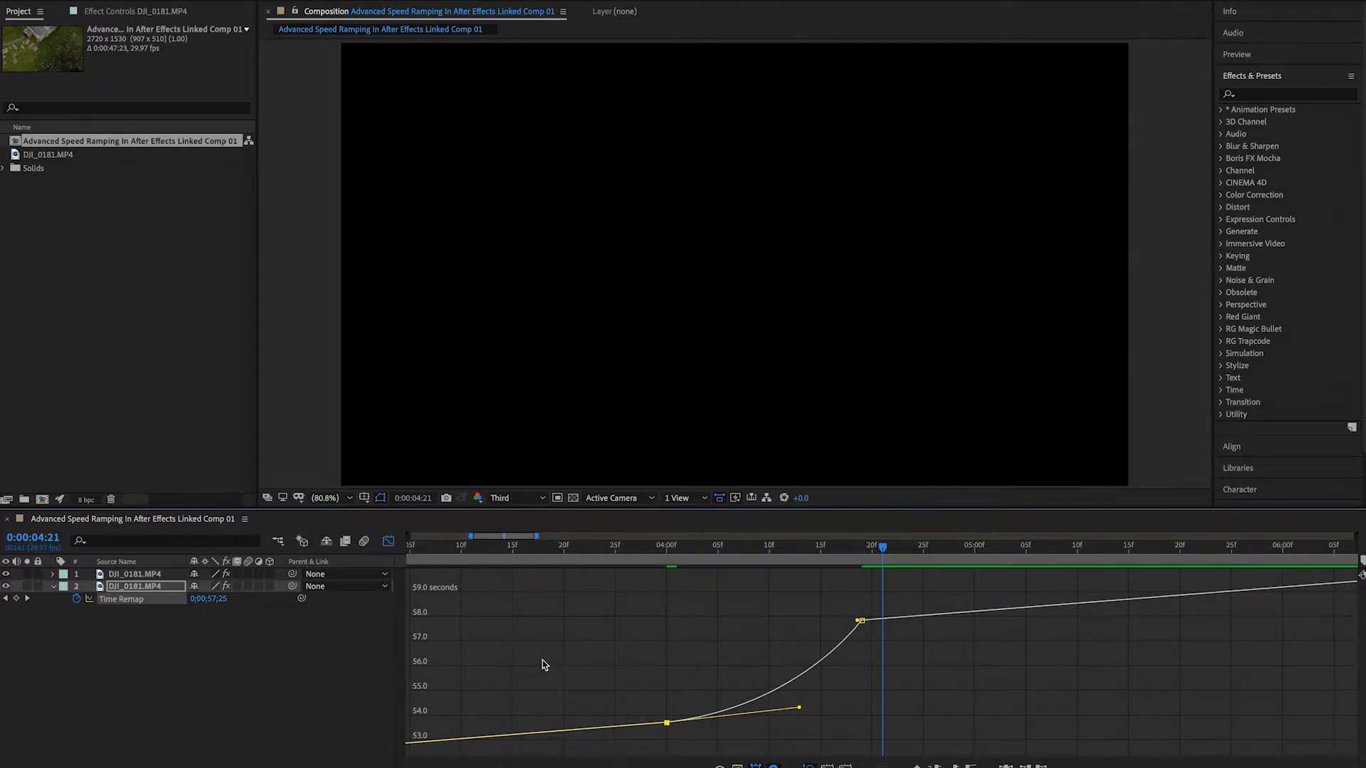
pyautogui.click(389, 541)
pyautogui.click(389, 541)
pyautogui.rightClick(535, 611)
pyautogui.click(580, 662)
pyautogui.rightClick(560, 641)
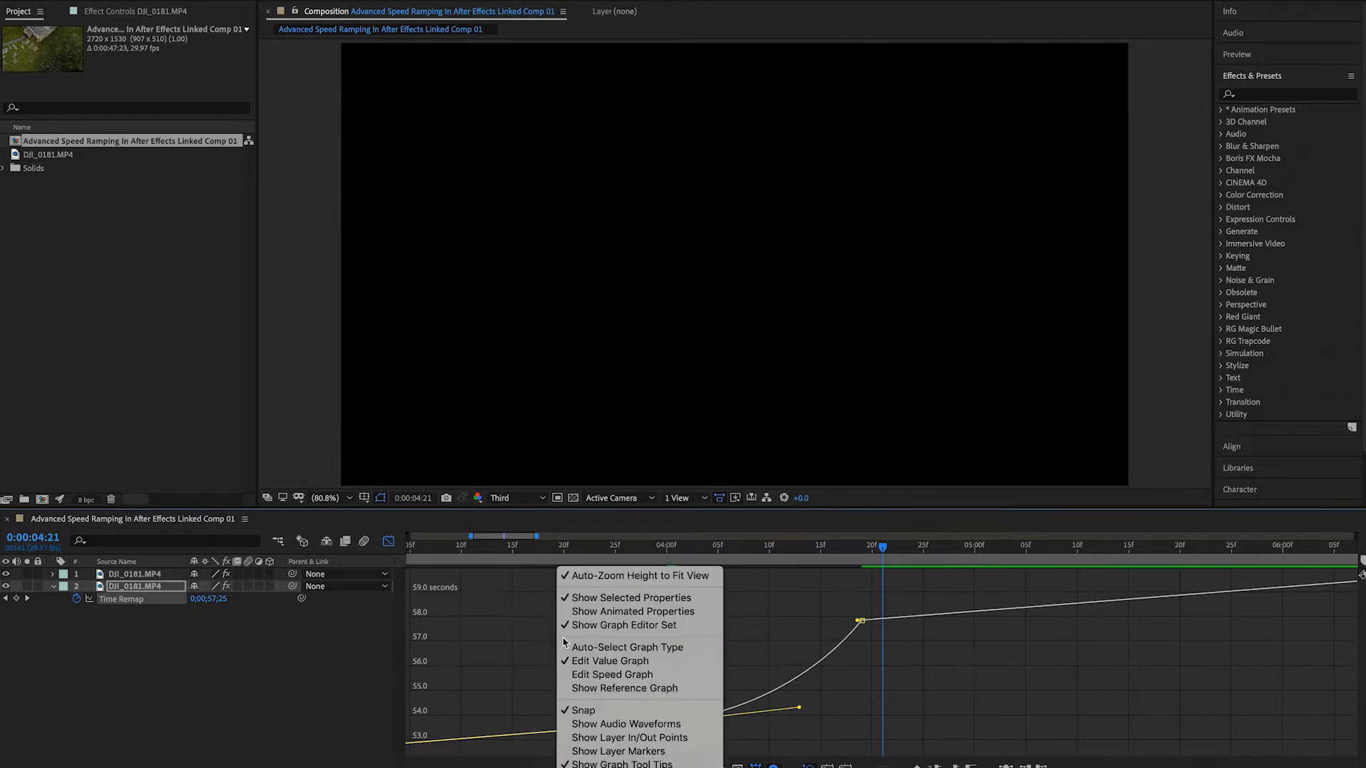
pyautogui.click(609, 675)
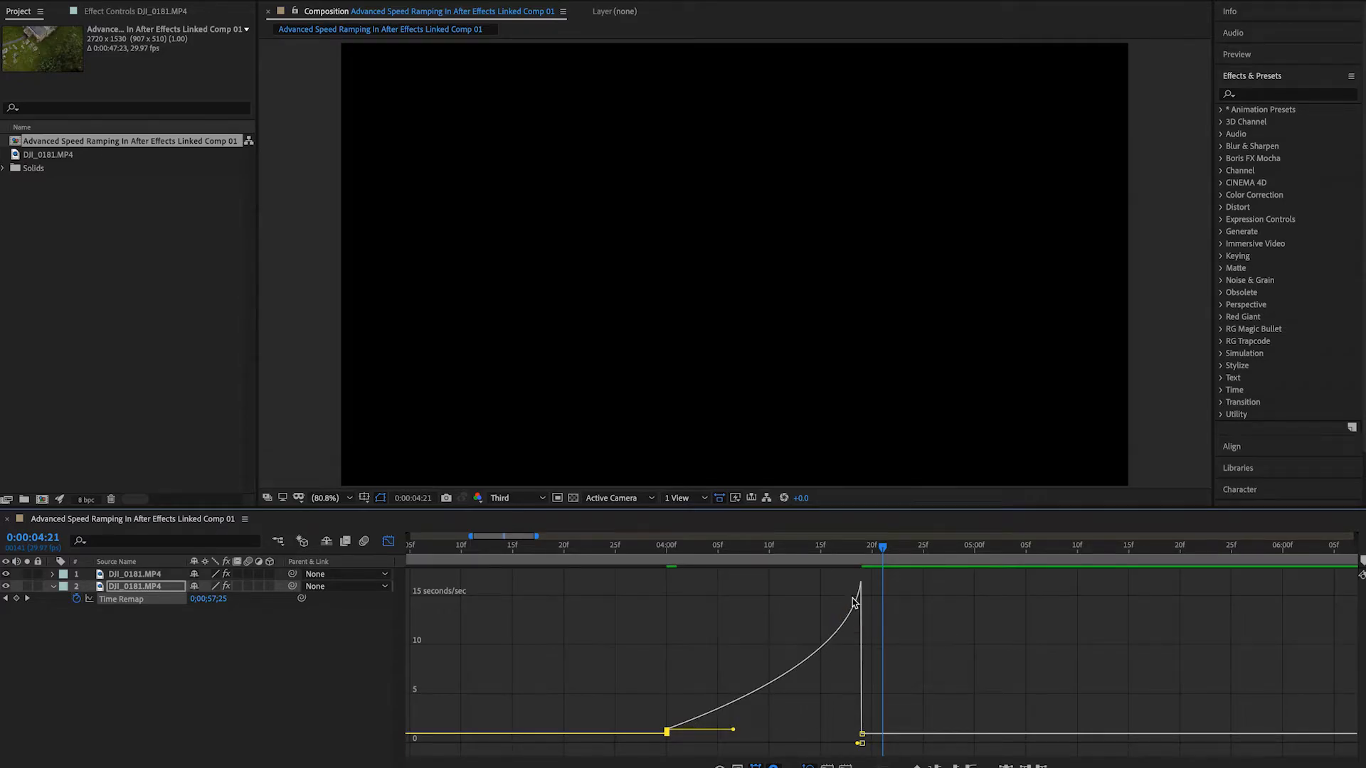
# Leave the Graph Editor and preview the reshaped ramp several times from points between about 0:00:03:18 and 0:00:03:27.
pyautogui.click(396, 543)
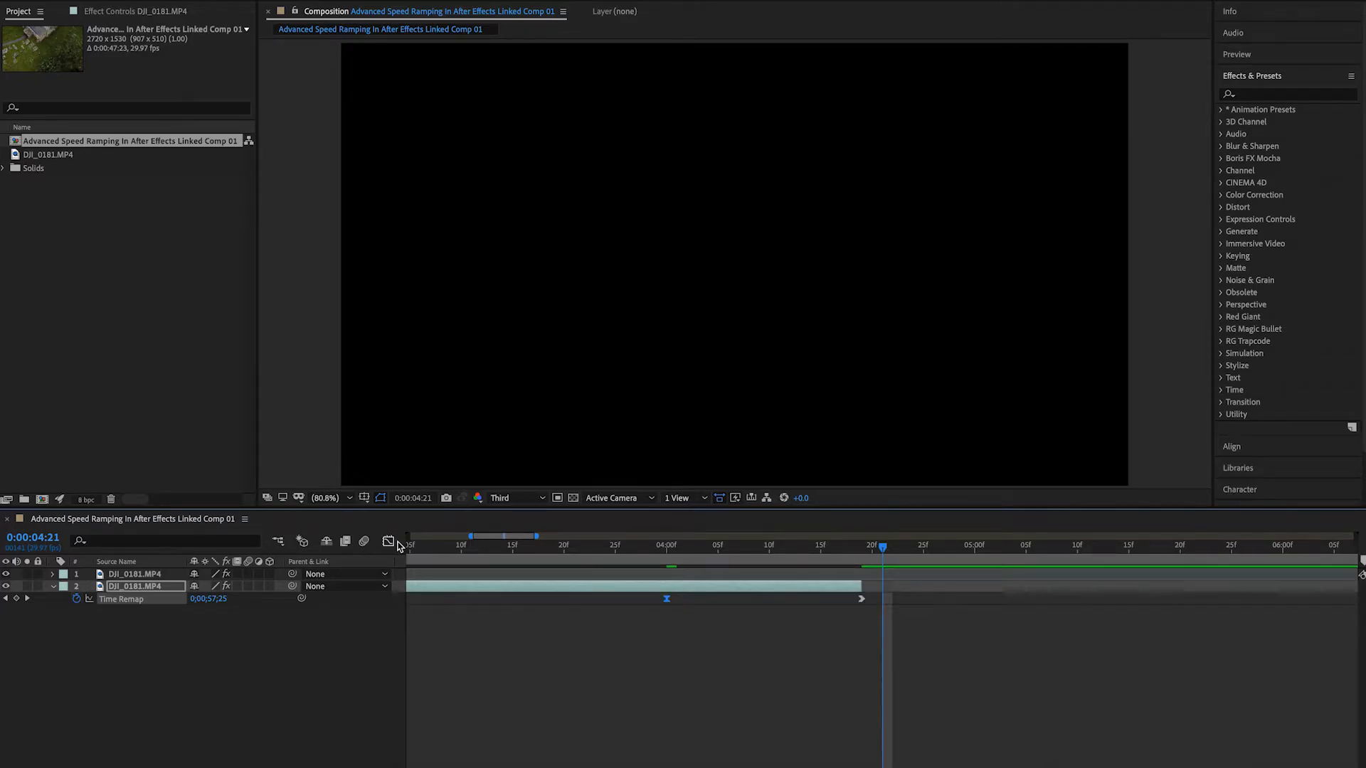
pyautogui.click(638, 546)
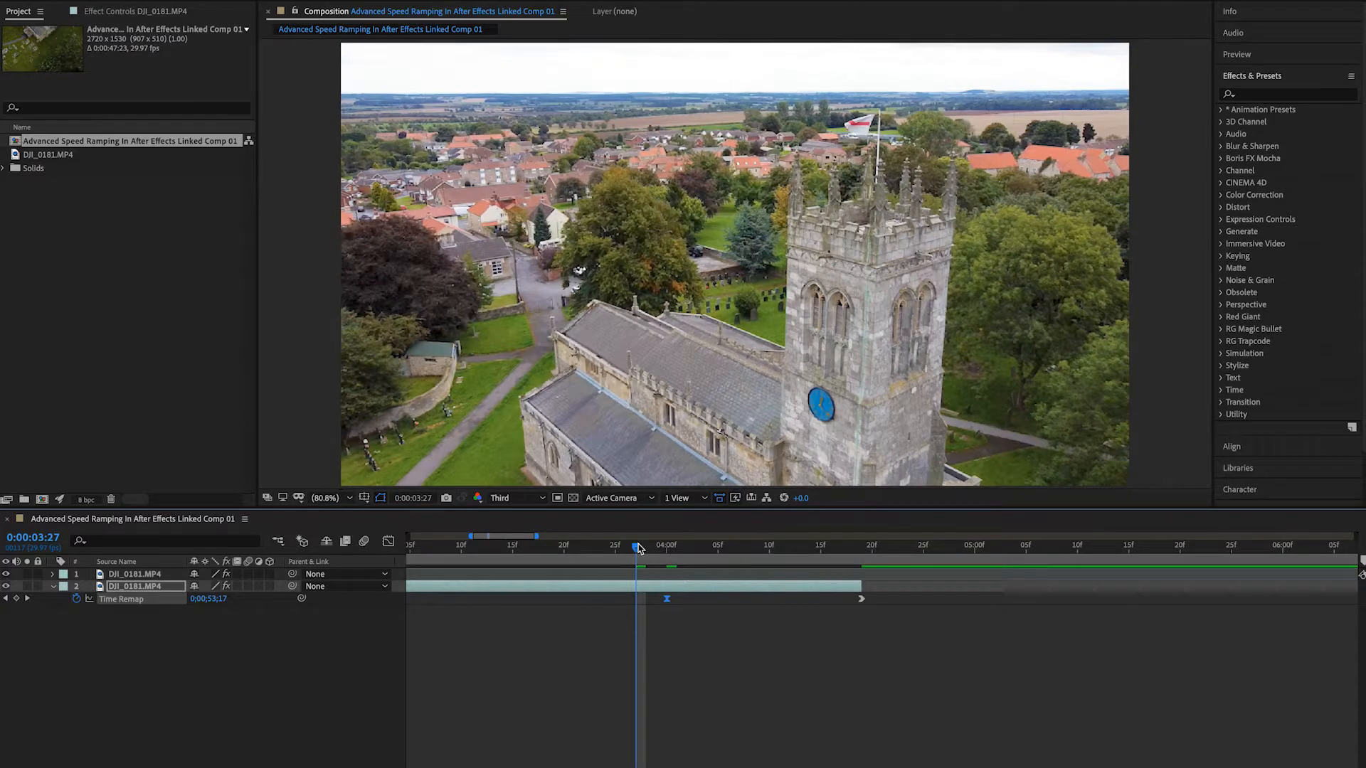
pyautogui.press('space')
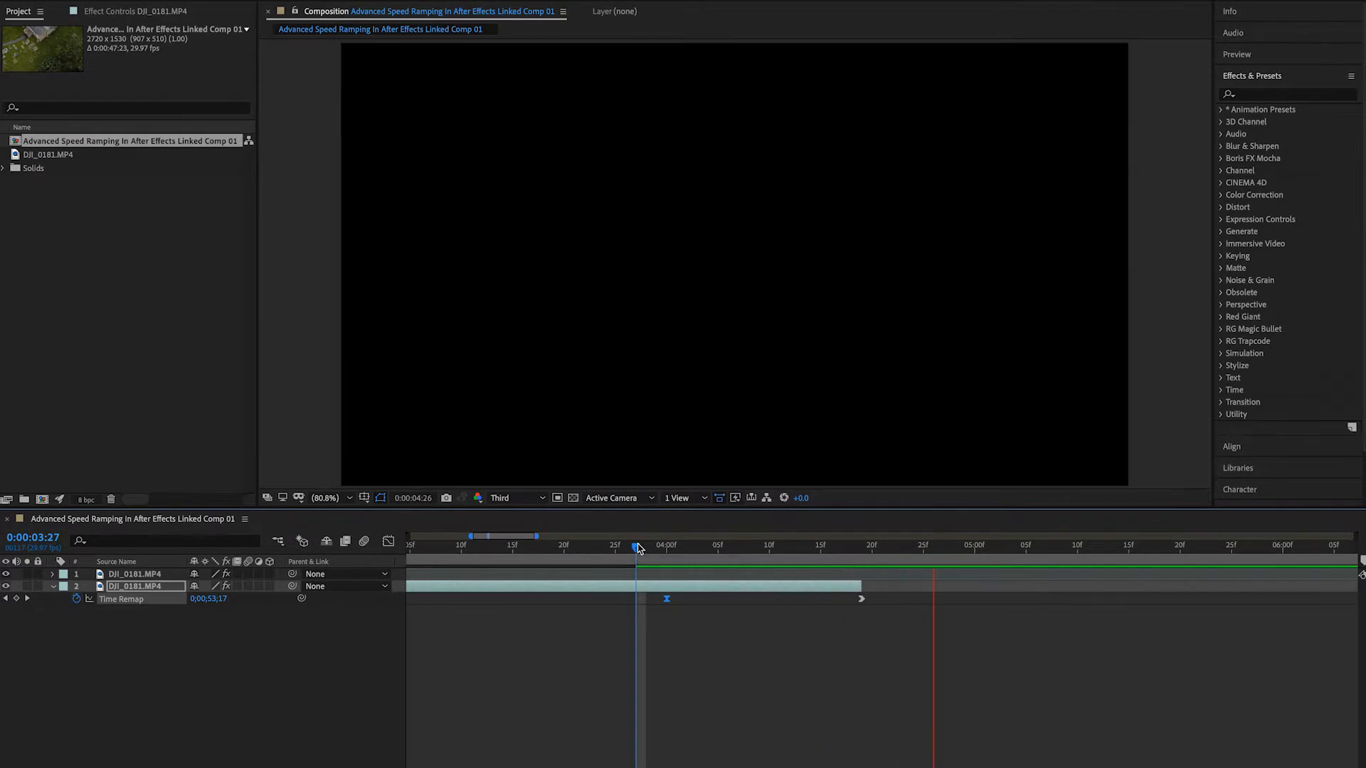
pyautogui.moveTo(637, 546); pyautogui.dragTo(619, 549)
pyautogui.press('space')
pyautogui.press('space')
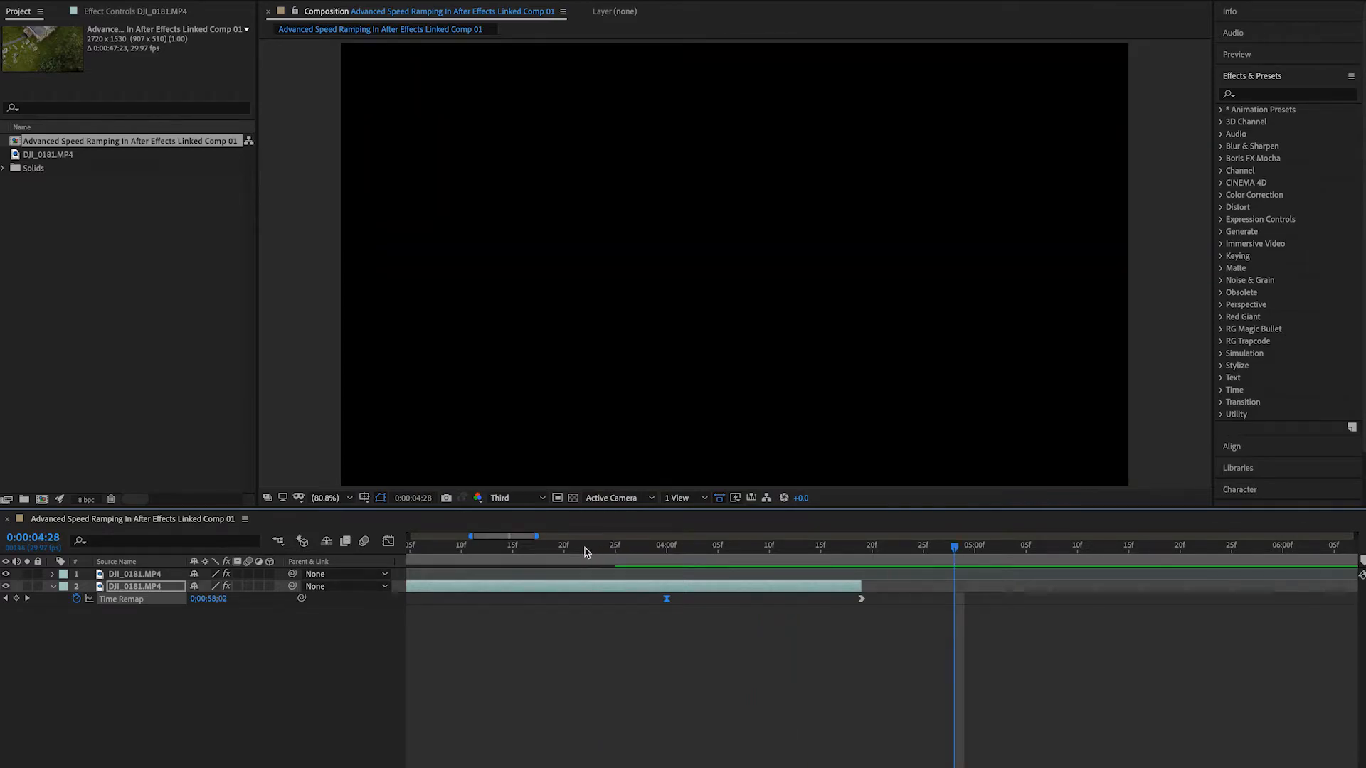
pyautogui.click(555, 549)
pyautogui.press('space')
pyautogui.press('space')
pyautogui.click(543, 549)
pyautogui.press('space')
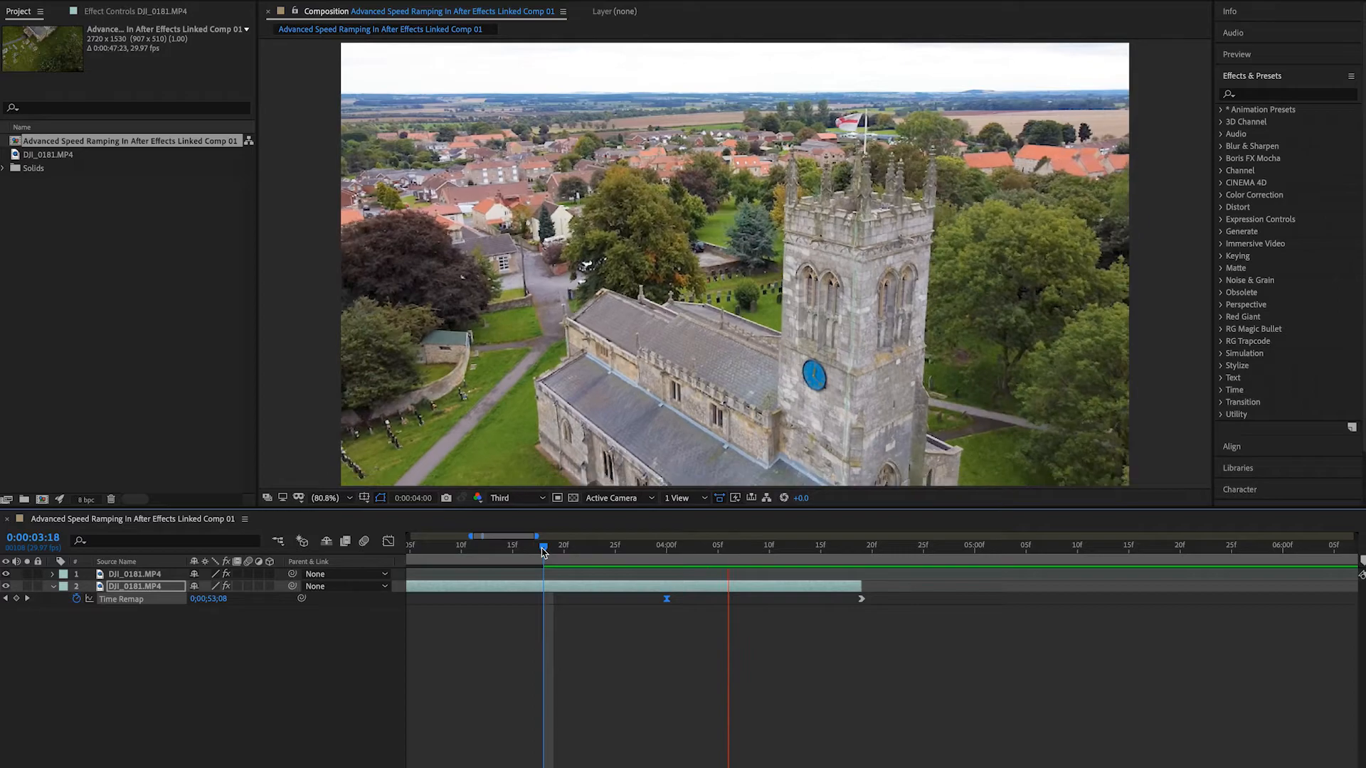
pyautogui.press('space')
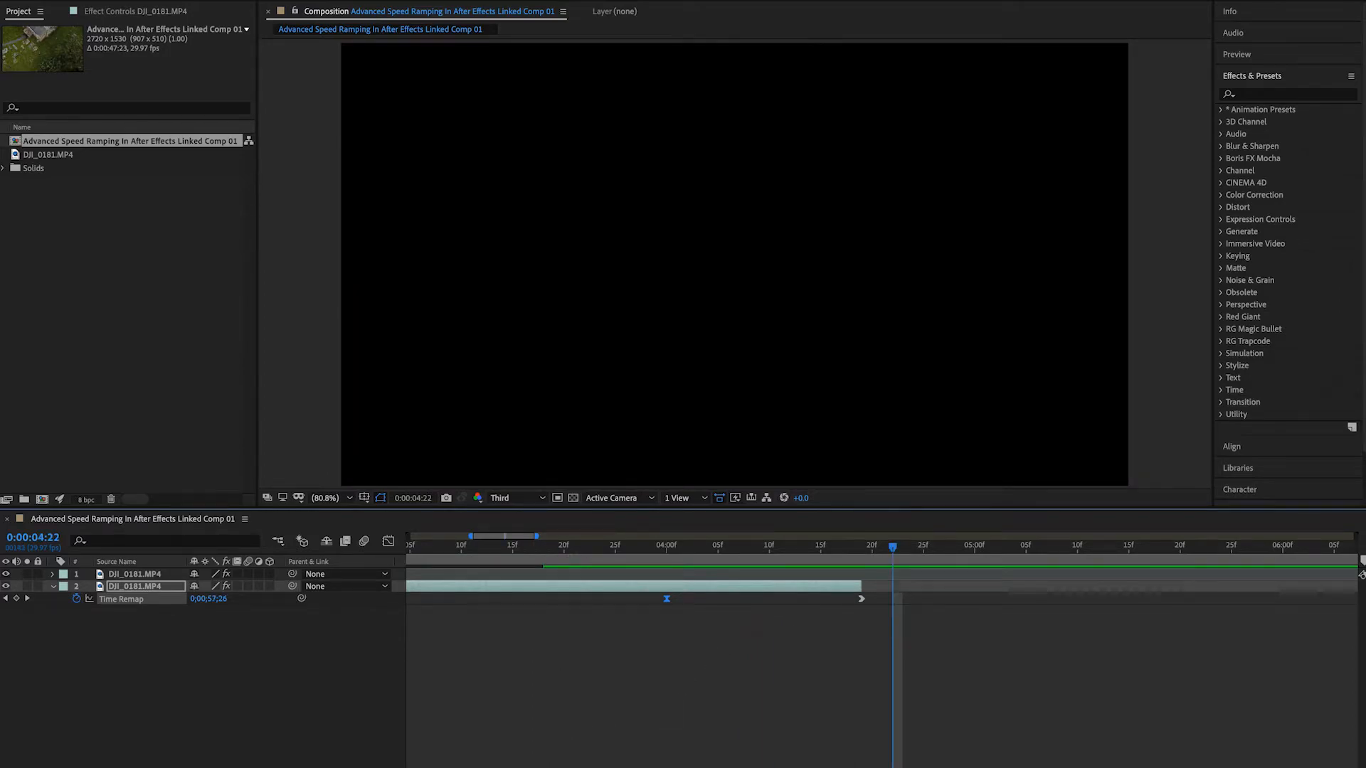
# Move the second clip (layer 1) earlier so it starts exactly where the first clip ends at 0:00:04:19.
pyautogui.press(';')
pyautogui.moveTo(759, 574); pyautogui.dragTo(529, 575)
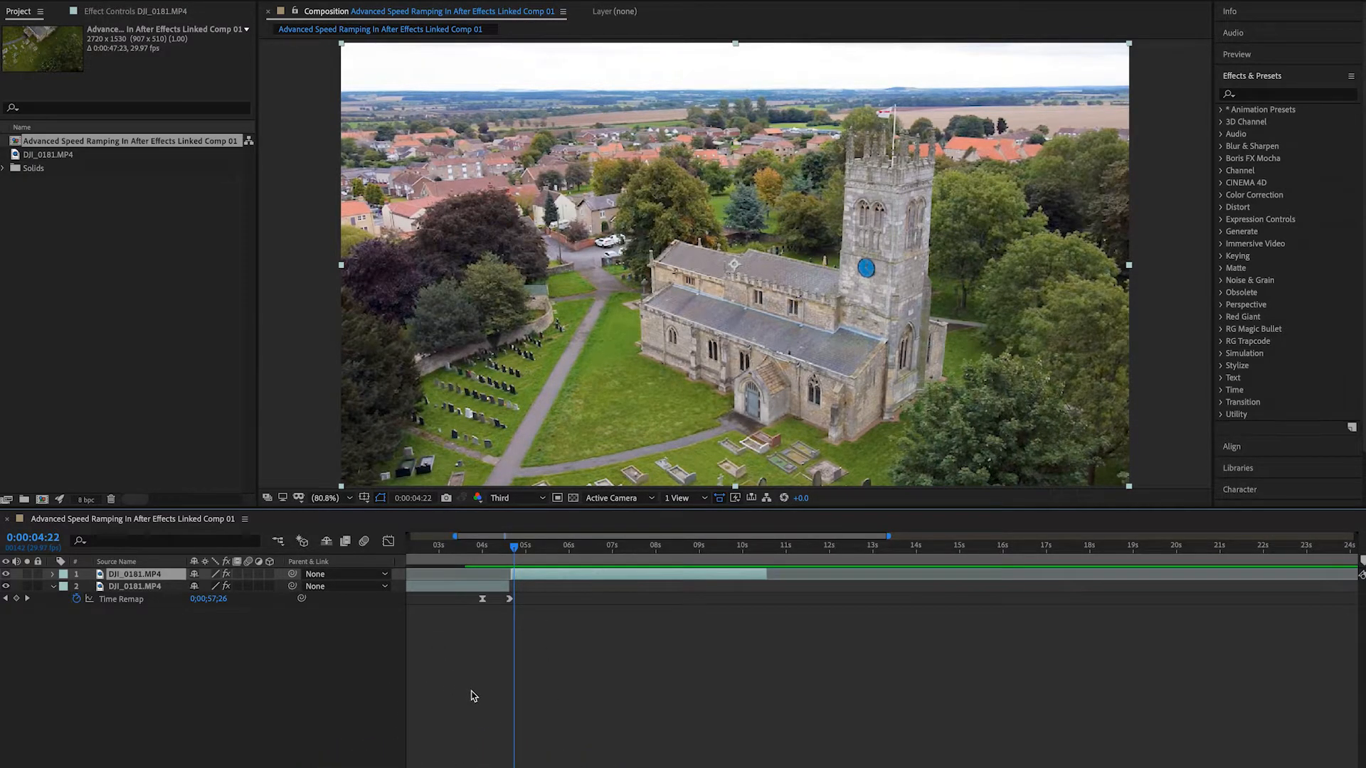
pyautogui.press(';')
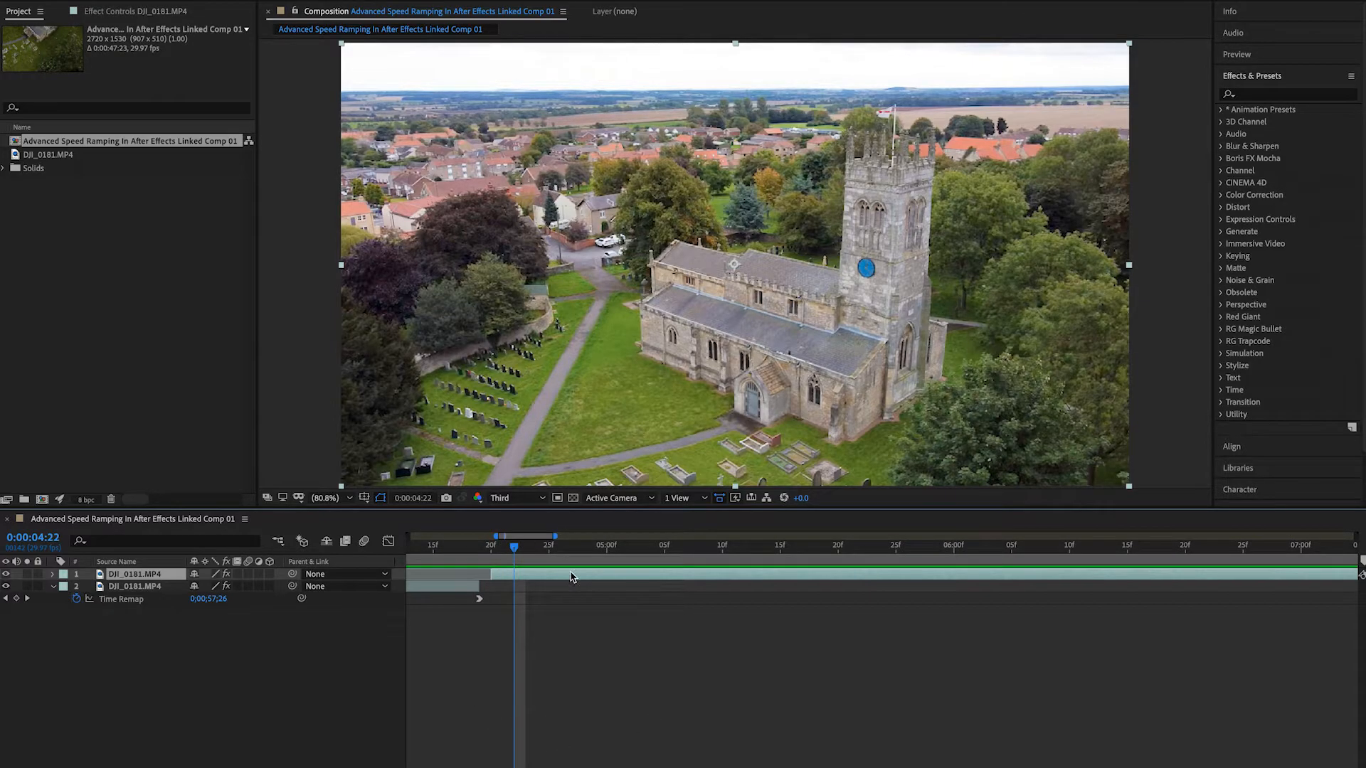
pyautogui.moveTo(561, 577); pyautogui.dragTo(556, 577)
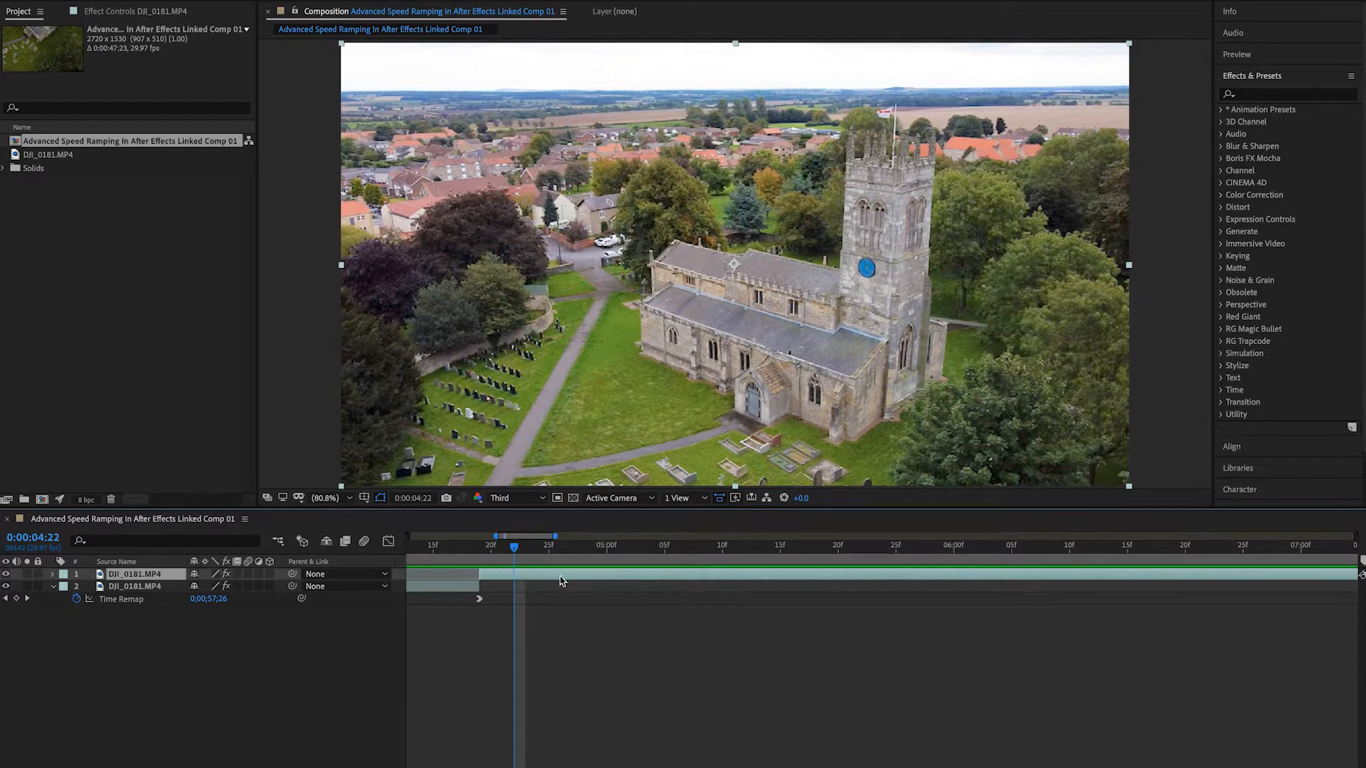
# Enable time remapping on the second clip (layer 1).
pyautogui.hscroll(-8, 658, 623)
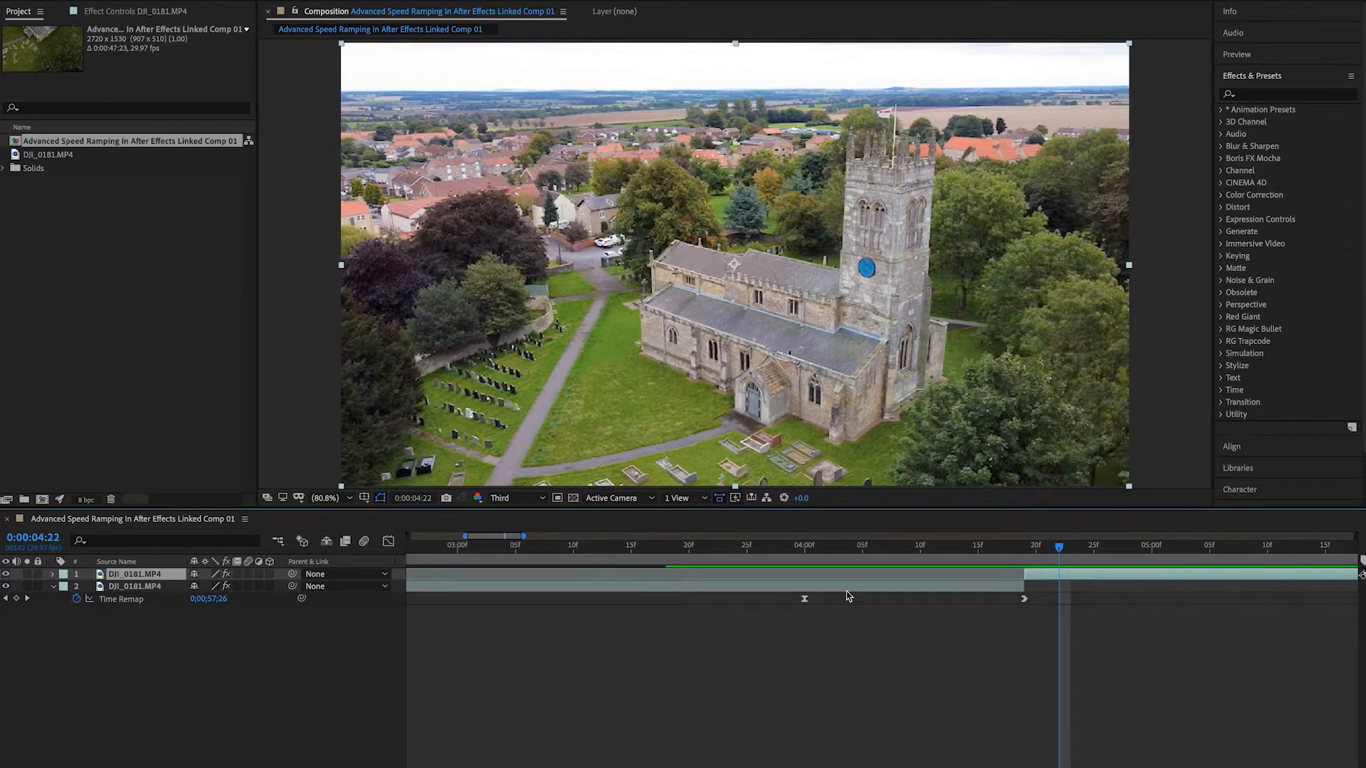
pyautogui.rightClick(1075, 580)
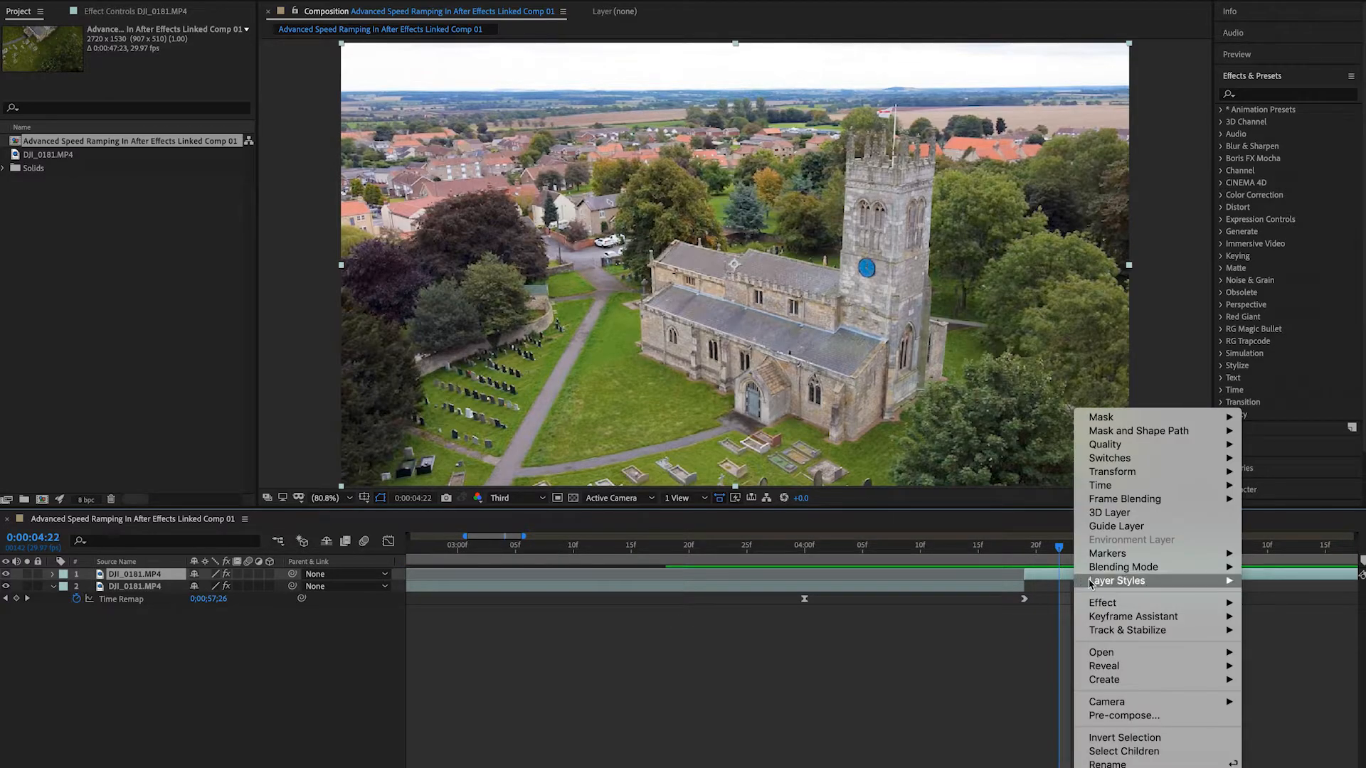
pyautogui.moveTo(1153, 624)
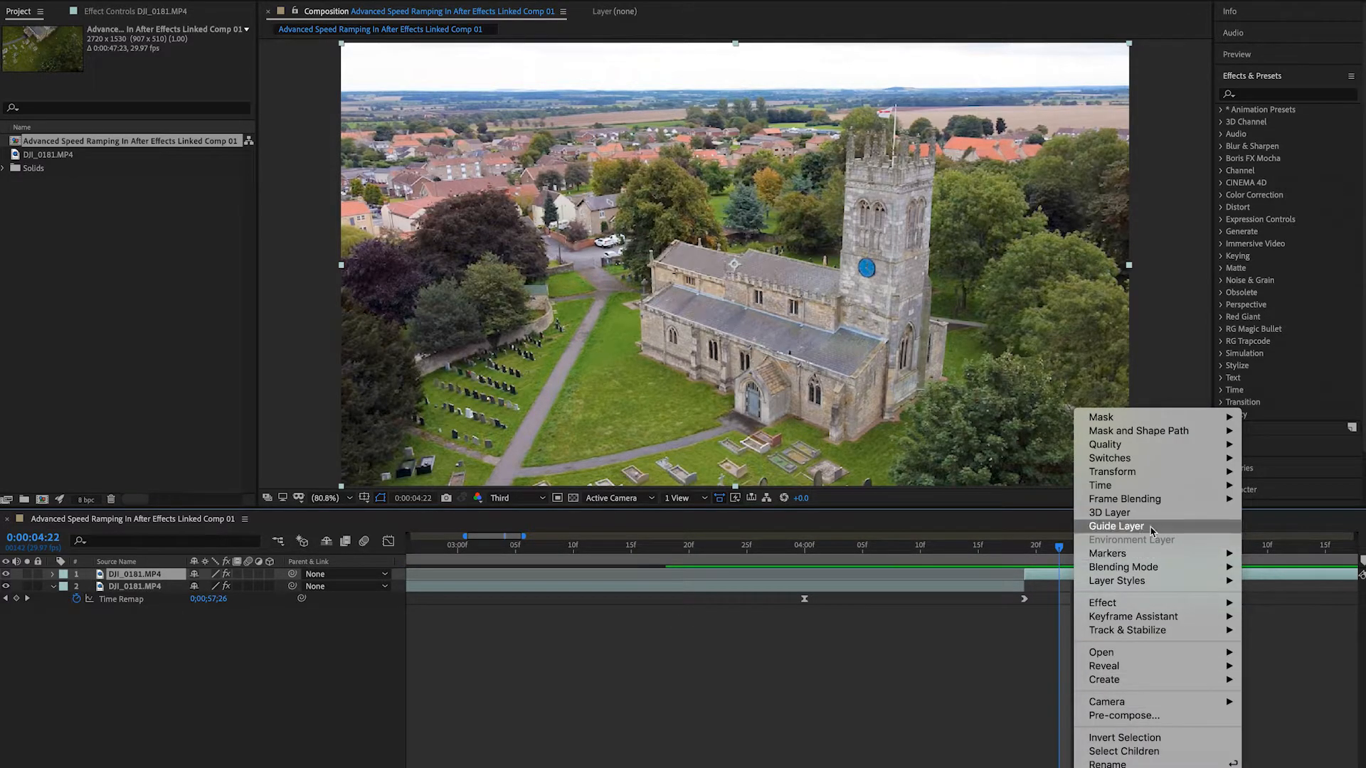
pyautogui.moveTo(1158, 488)
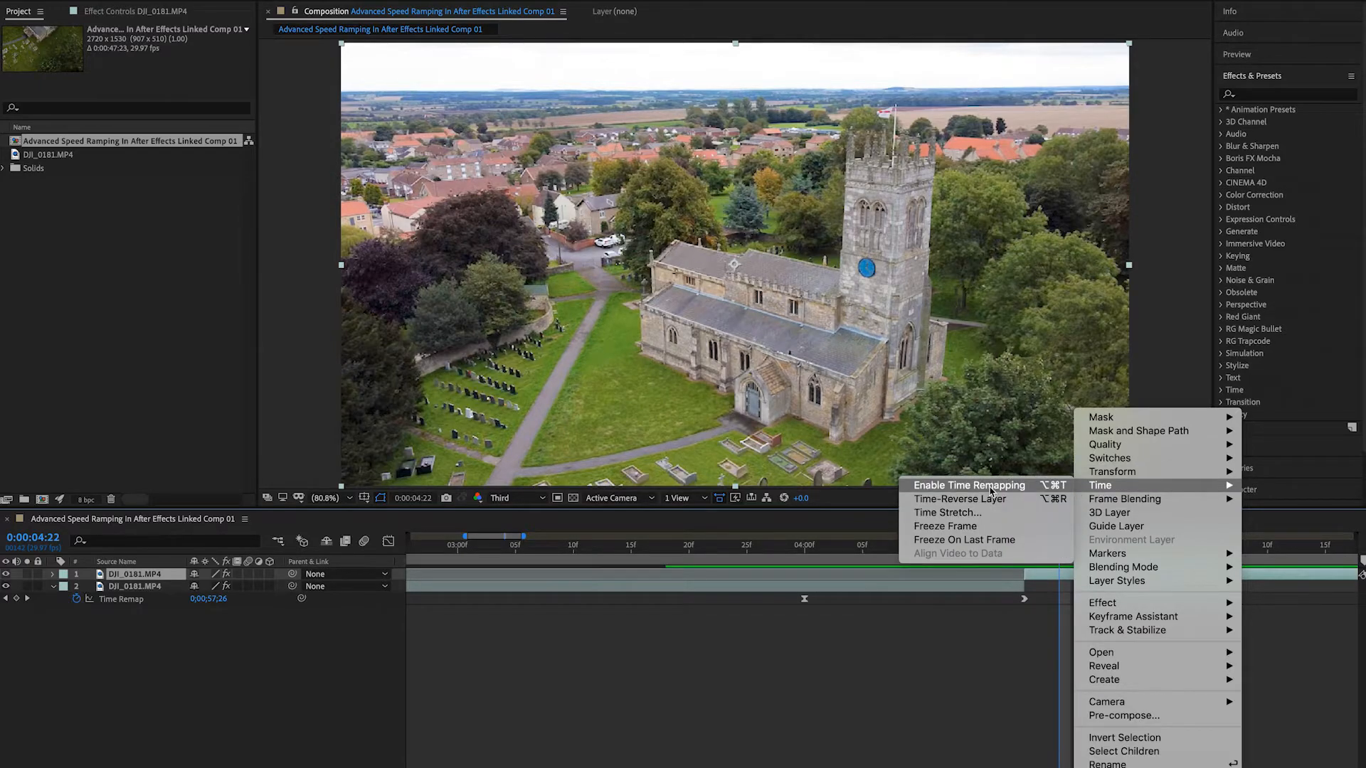
pyautogui.click(989, 486)
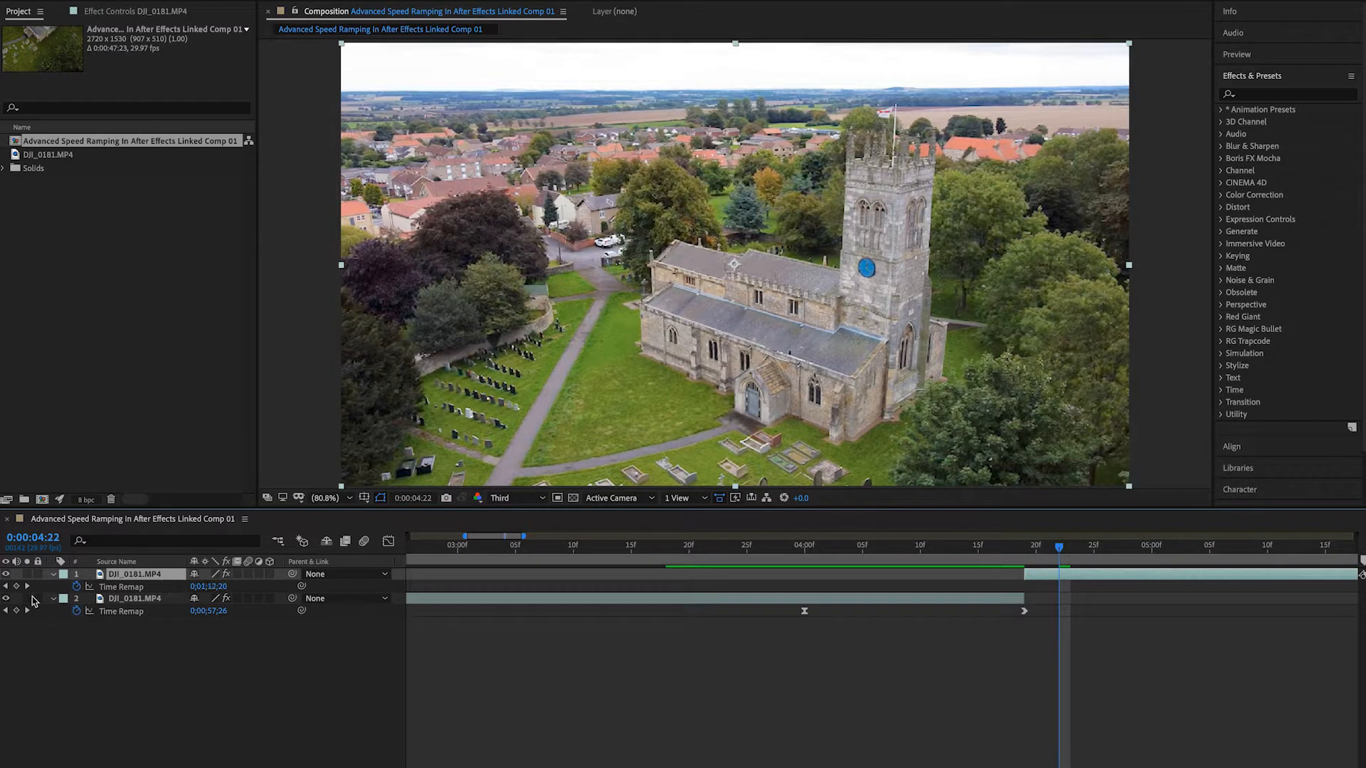
# Add a Time Remap keyframe to layer 1 at its first frame, 0:00:04:19, and collapse layer 2's properties.
pyautogui.moveTo(1060, 555); pyautogui.dragTo(1030, 560)
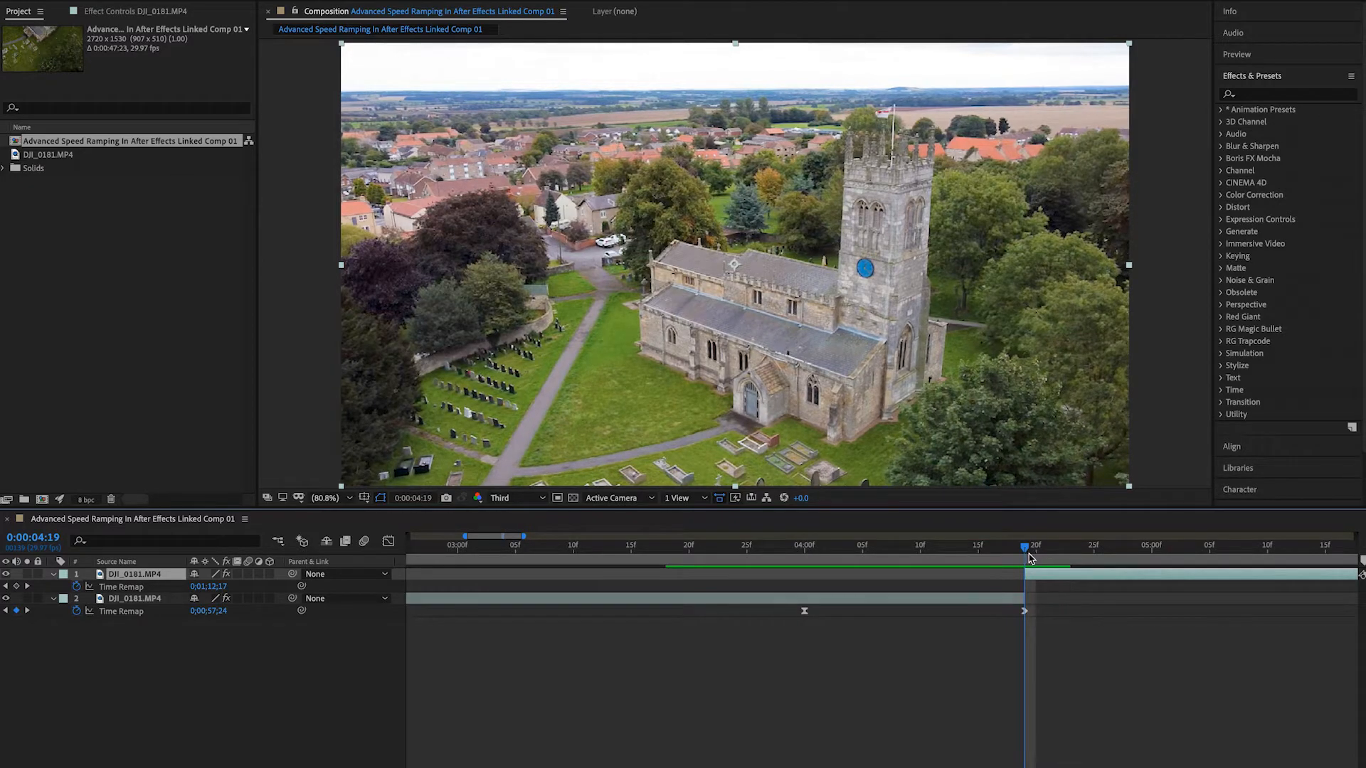
pyautogui.click(54, 600)
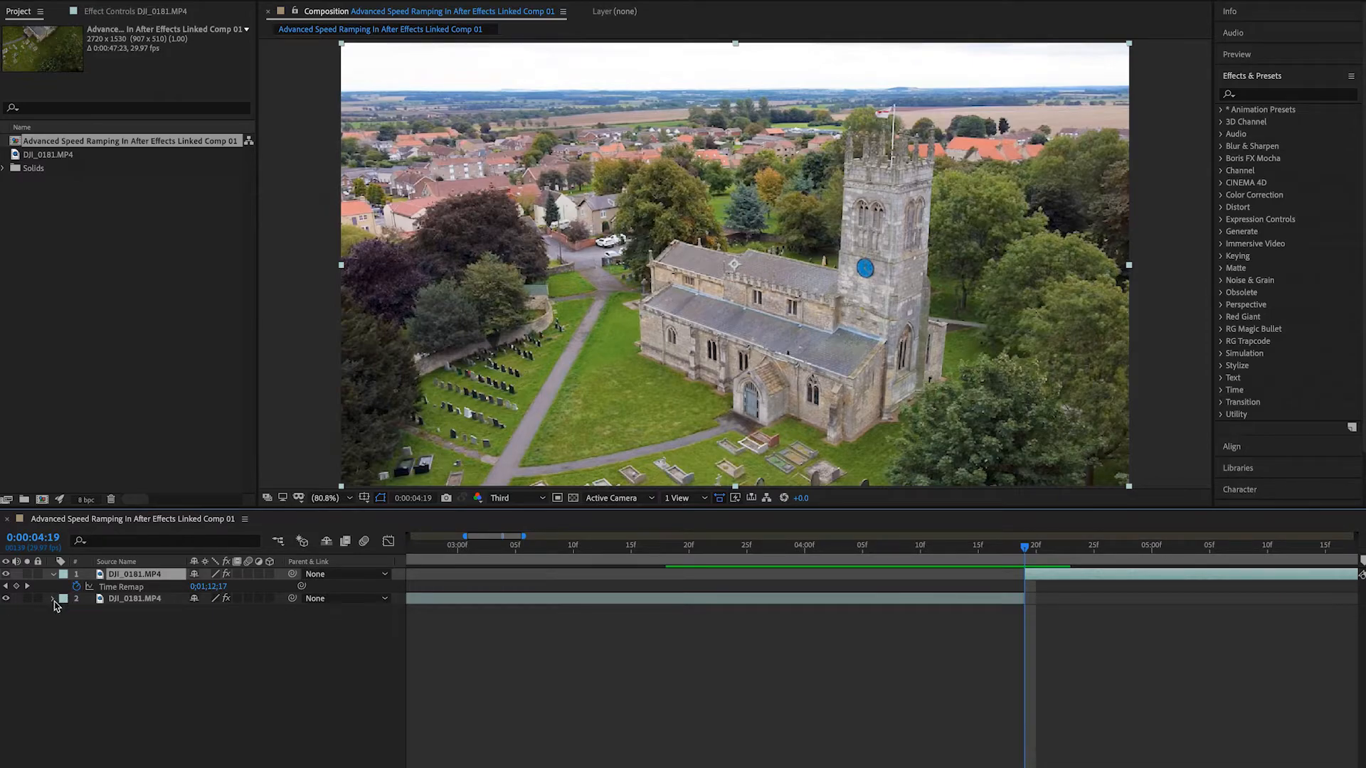
pyautogui.click(15, 586)
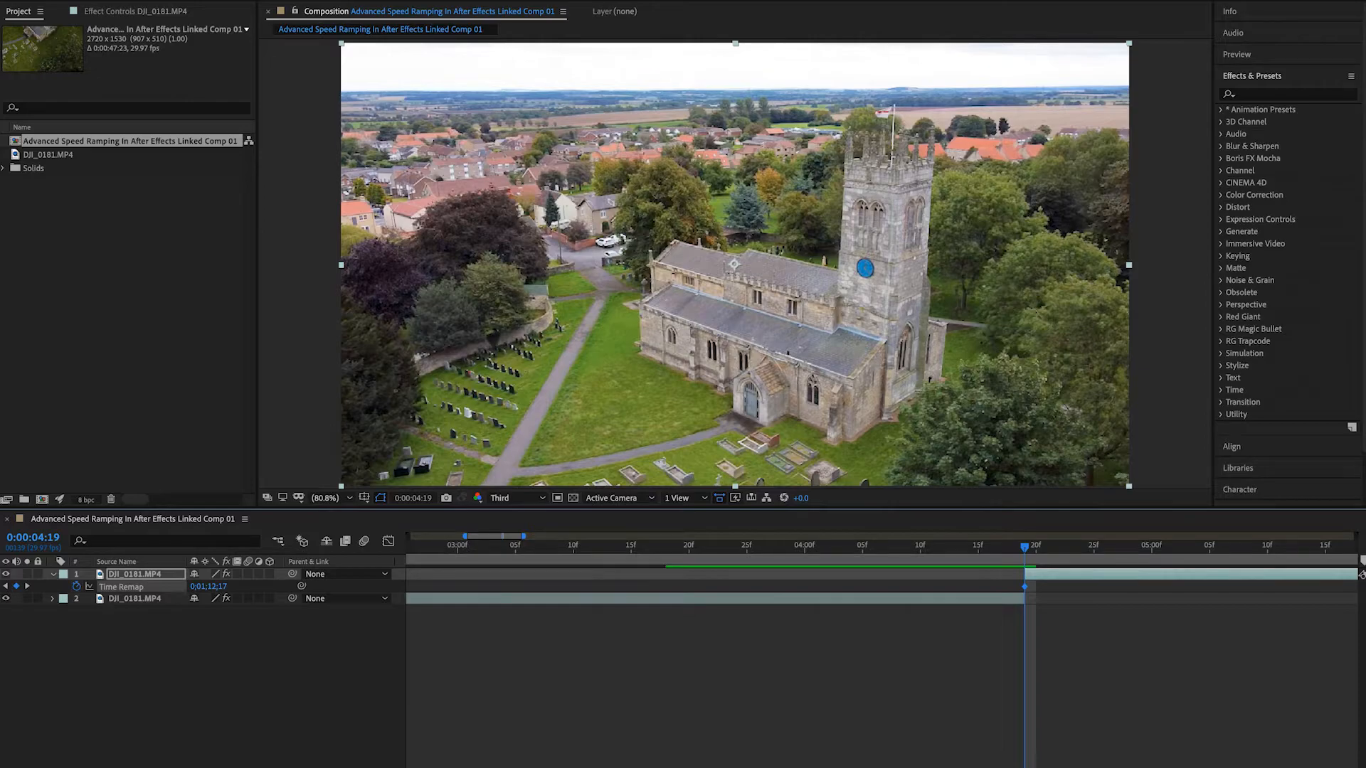
# Add a second Time Remap keyframe to layer 1 at 0:00:07:13.
pyautogui.moveTo(491, 767); pyautogui.dragTo(444, 767)
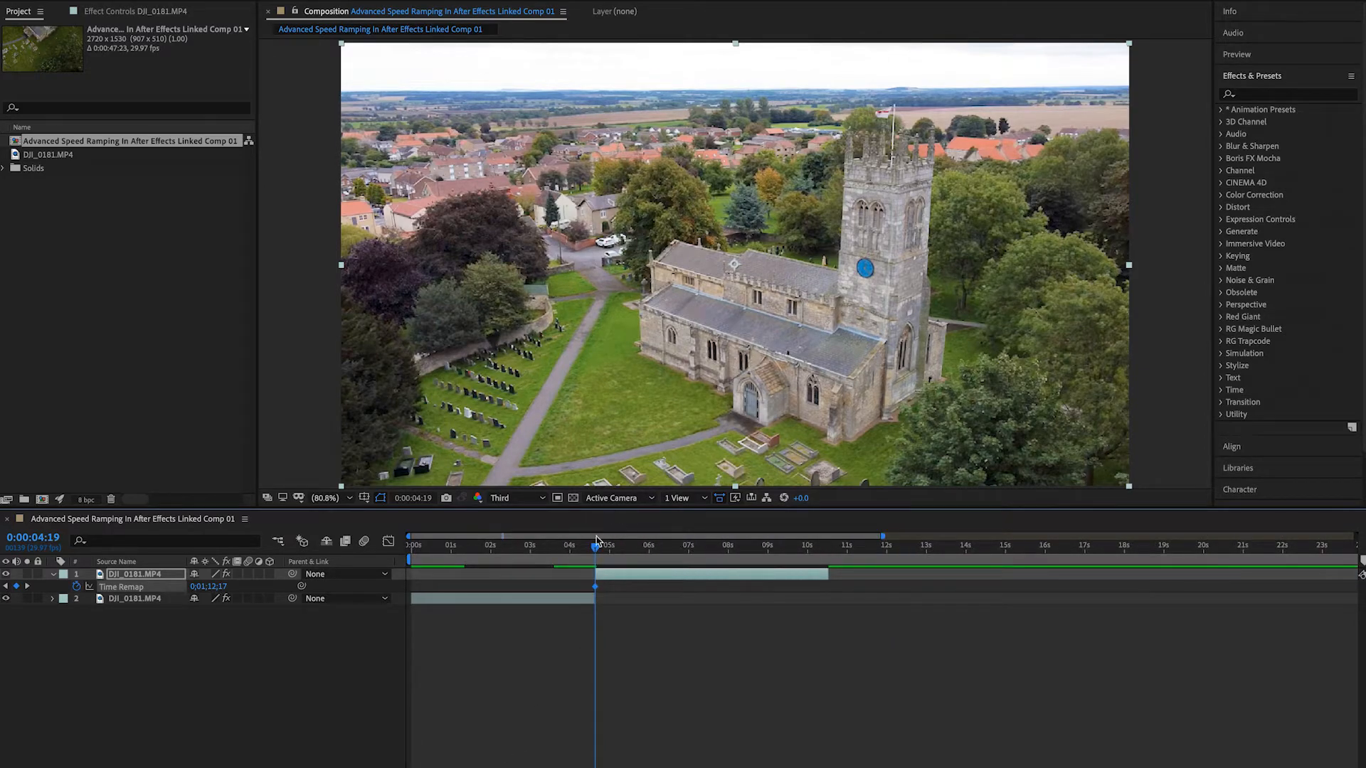
pyautogui.moveTo(596, 550); pyautogui.dragTo(707, 560)
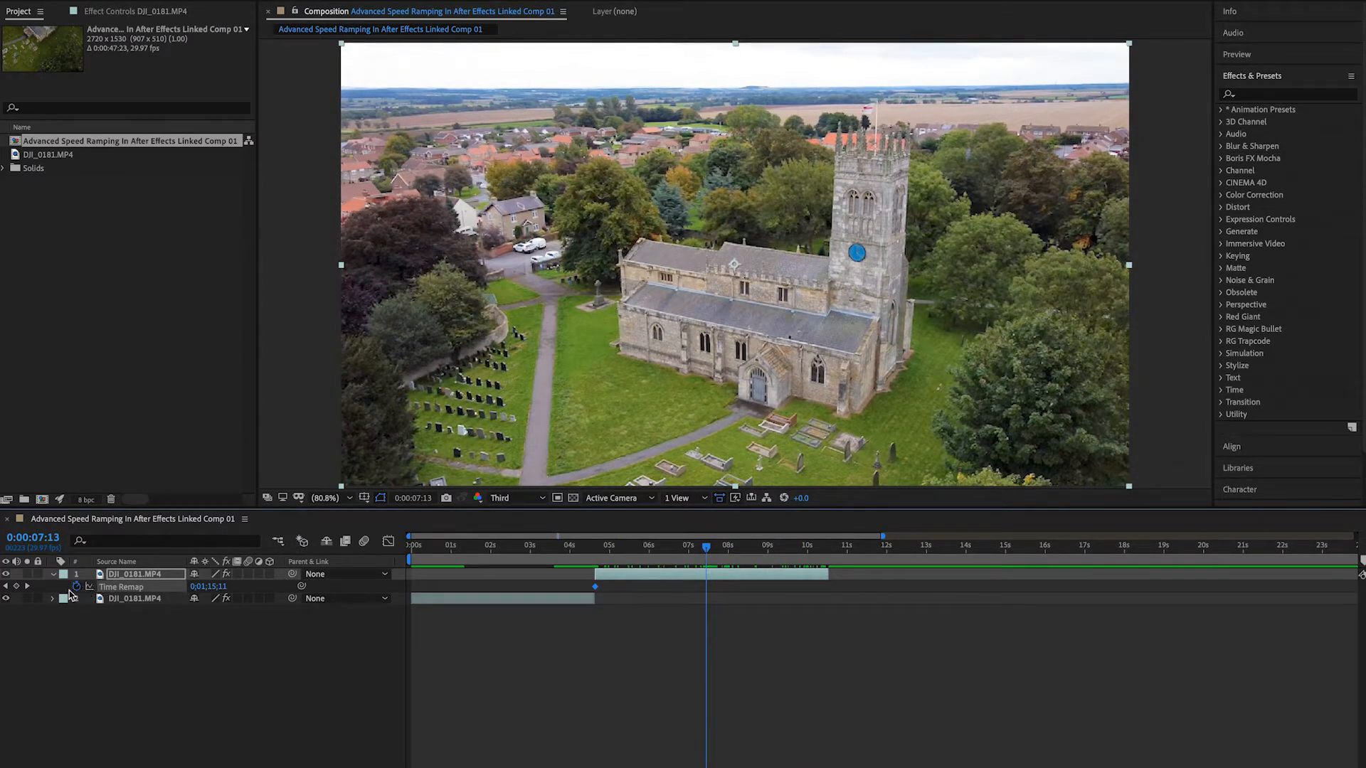
pyautogui.click(17, 587)
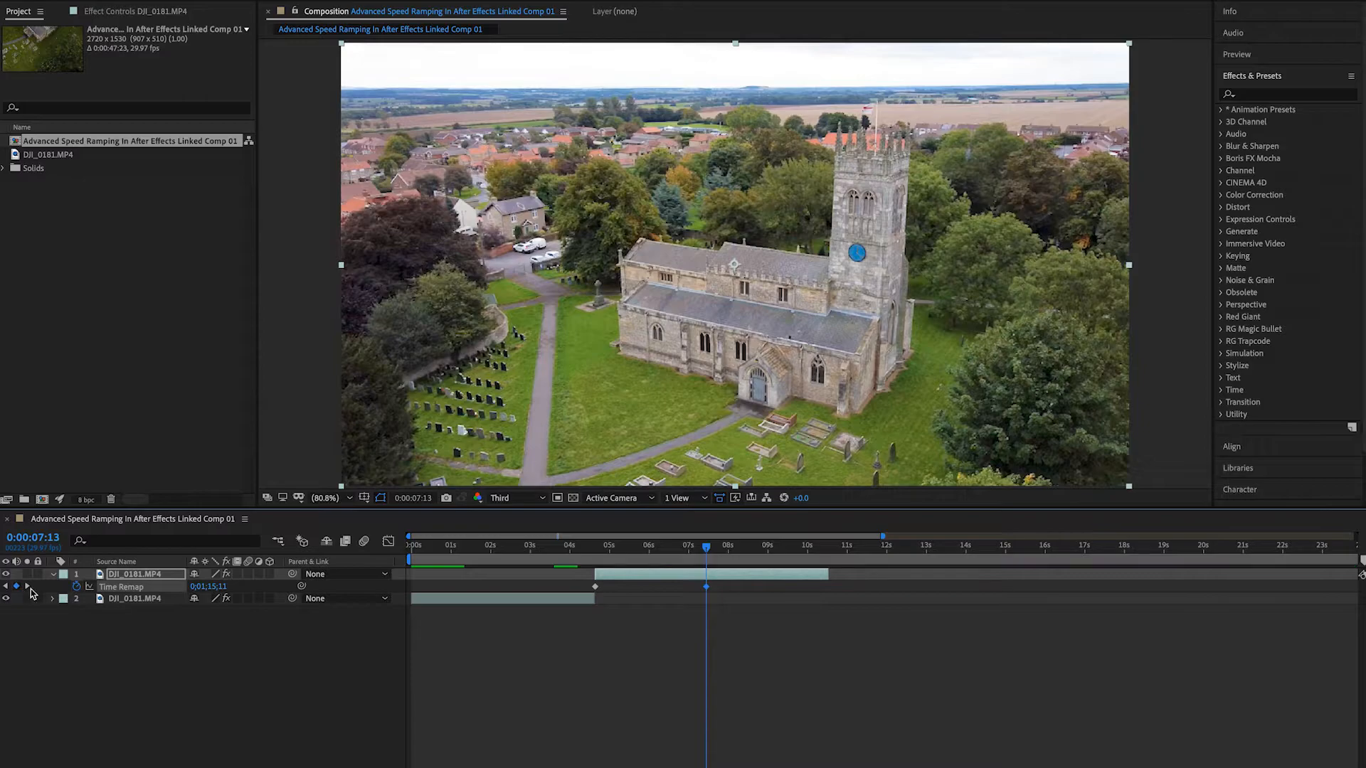
# Apply Easy Ease Out to layer 1's first Time Remap keyframe and Easy Ease In to its second one.
pyautogui.rightClick(596, 593)
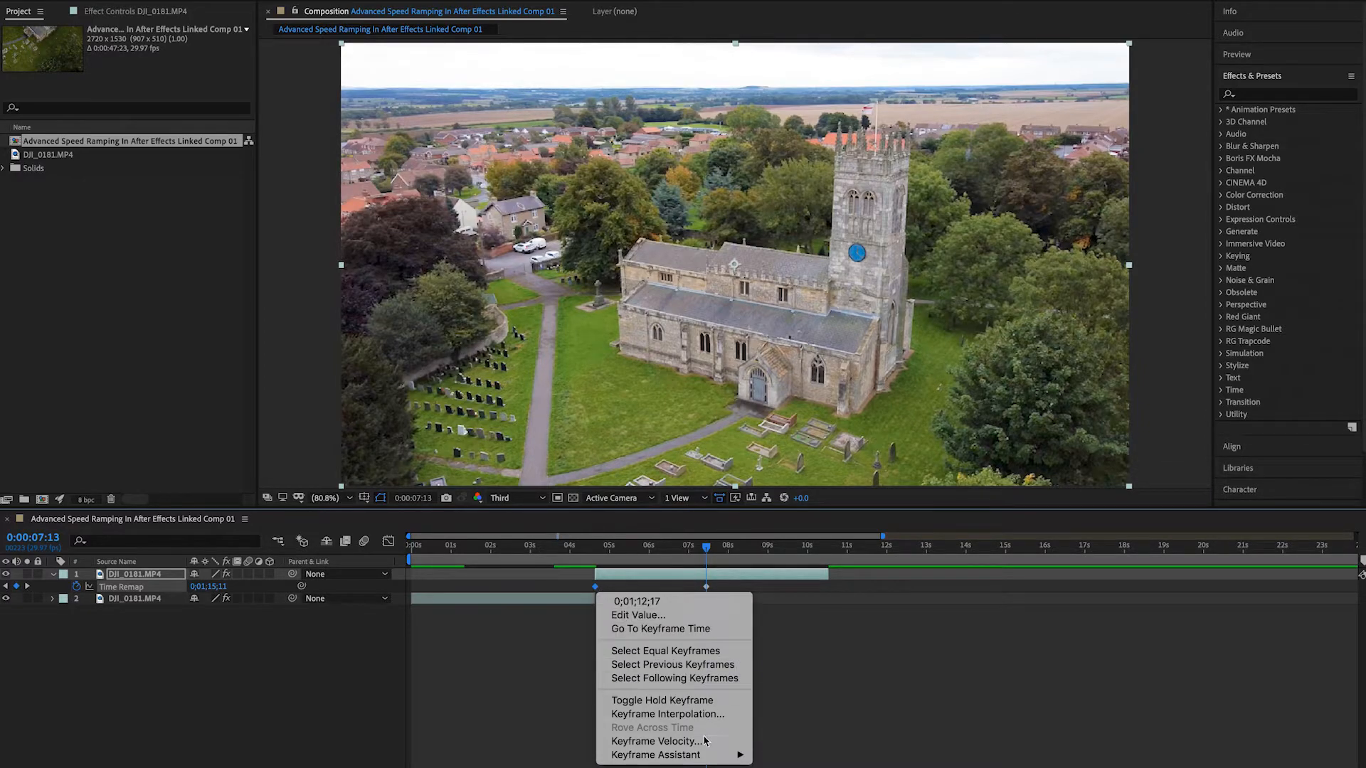
pyautogui.moveTo(704, 757)
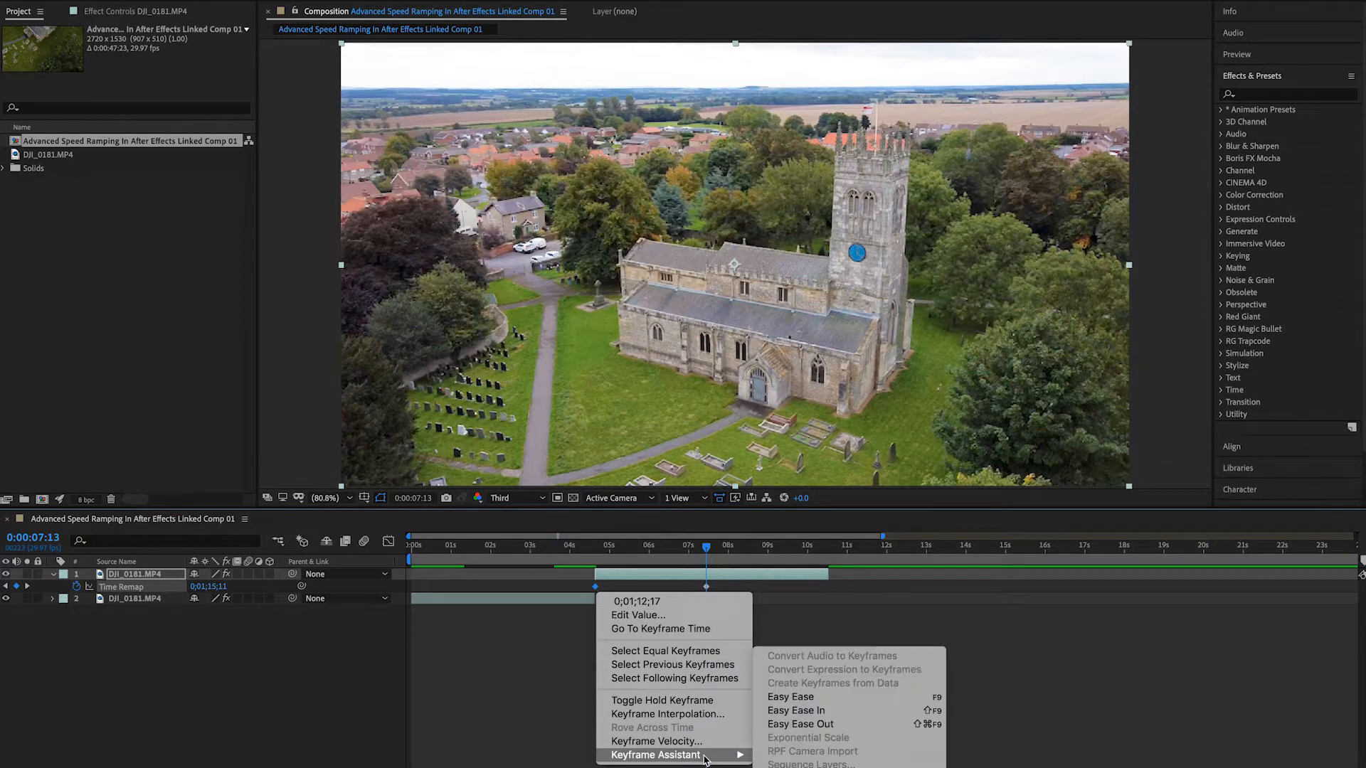
pyautogui.click(882, 726)
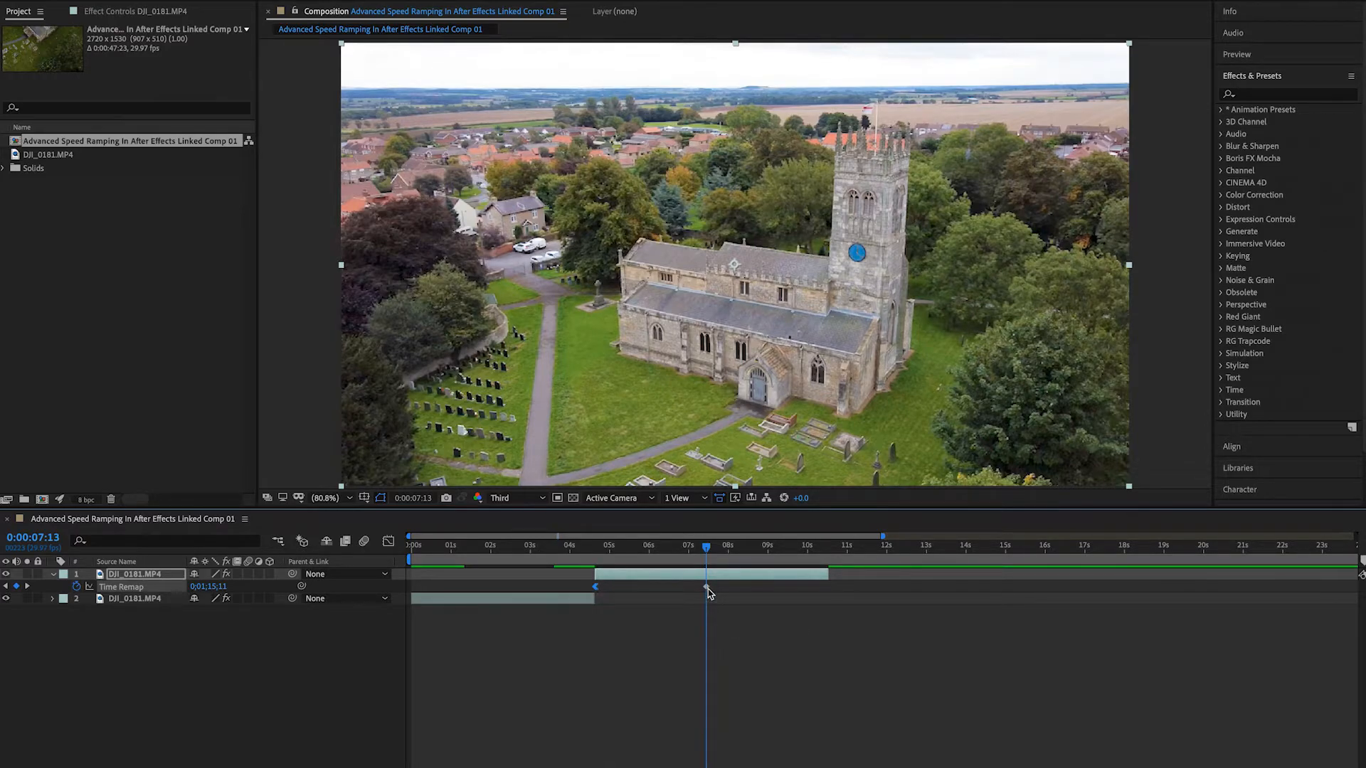
pyautogui.rightClick(707, 588)
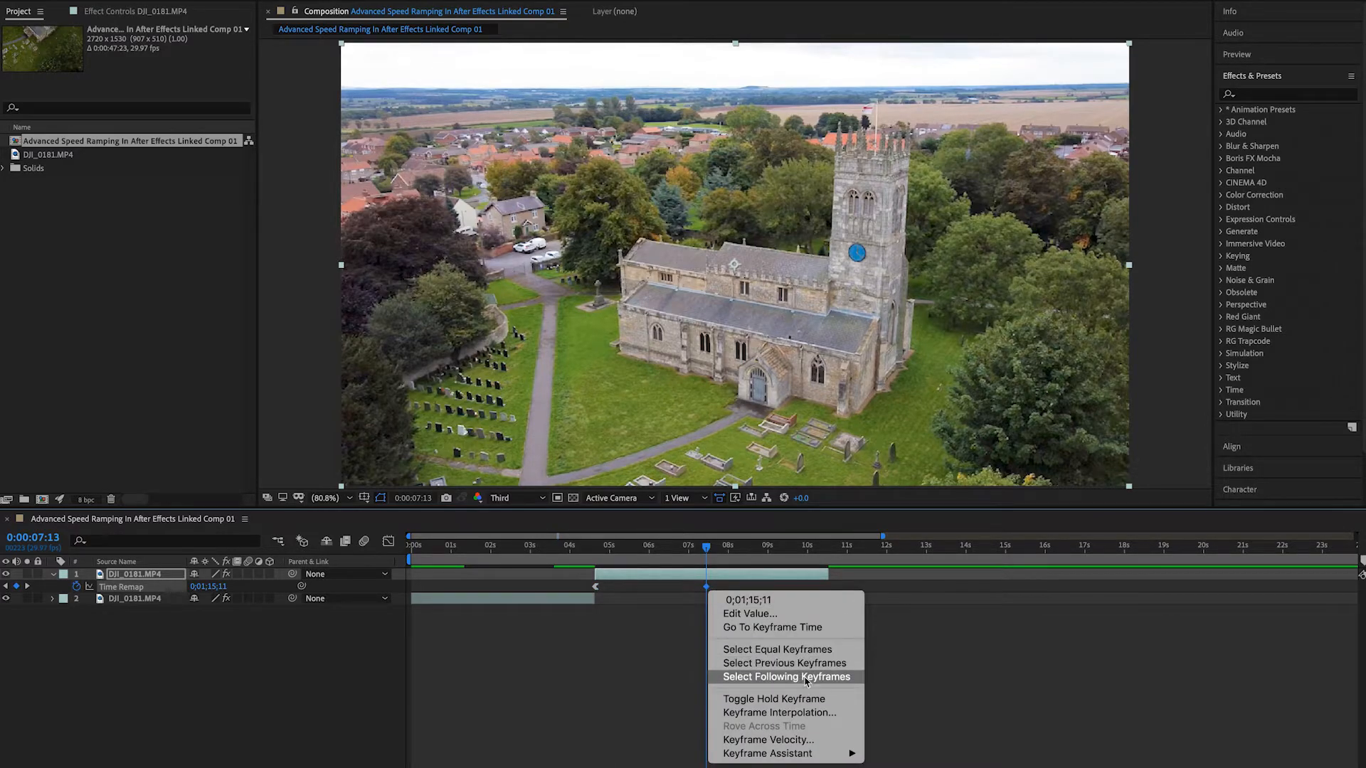
pyautogui.moveTo(800, 753)
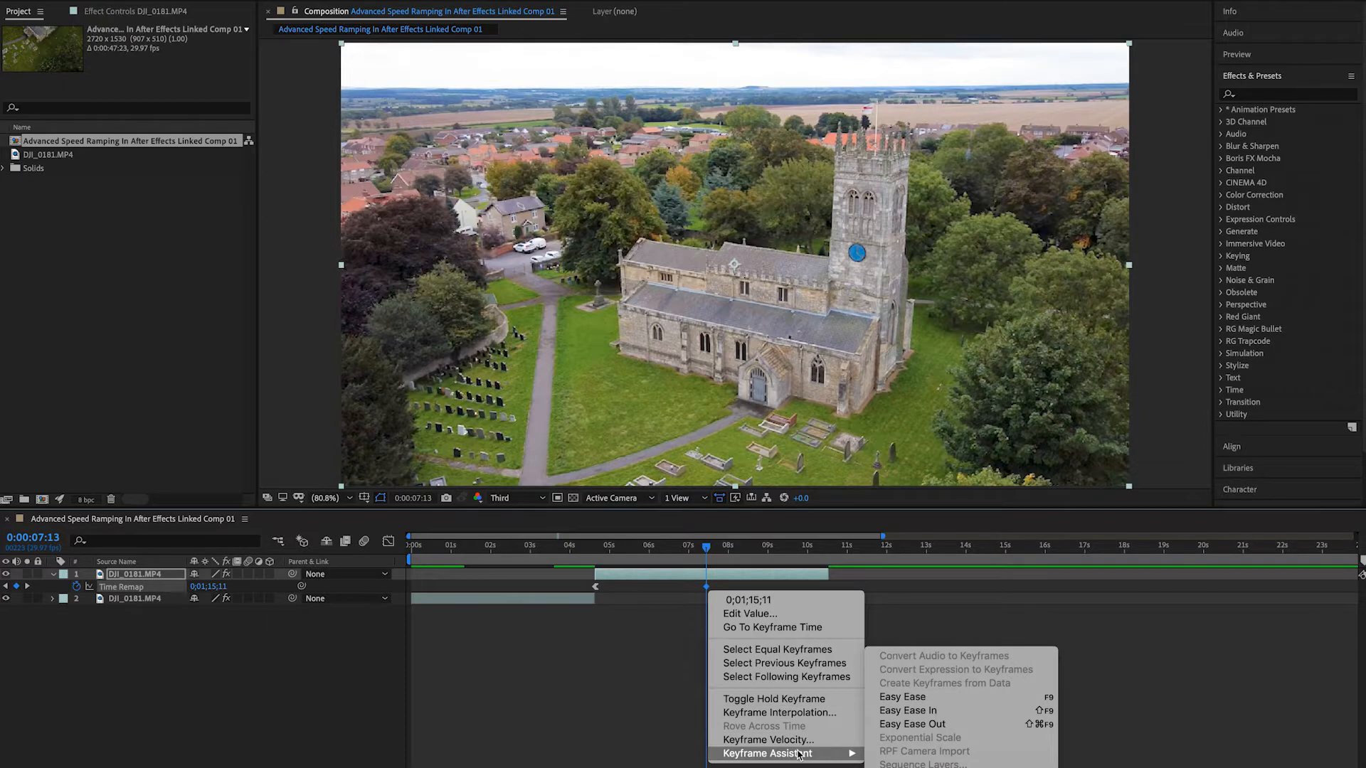
pyautogui.click(938, 713)
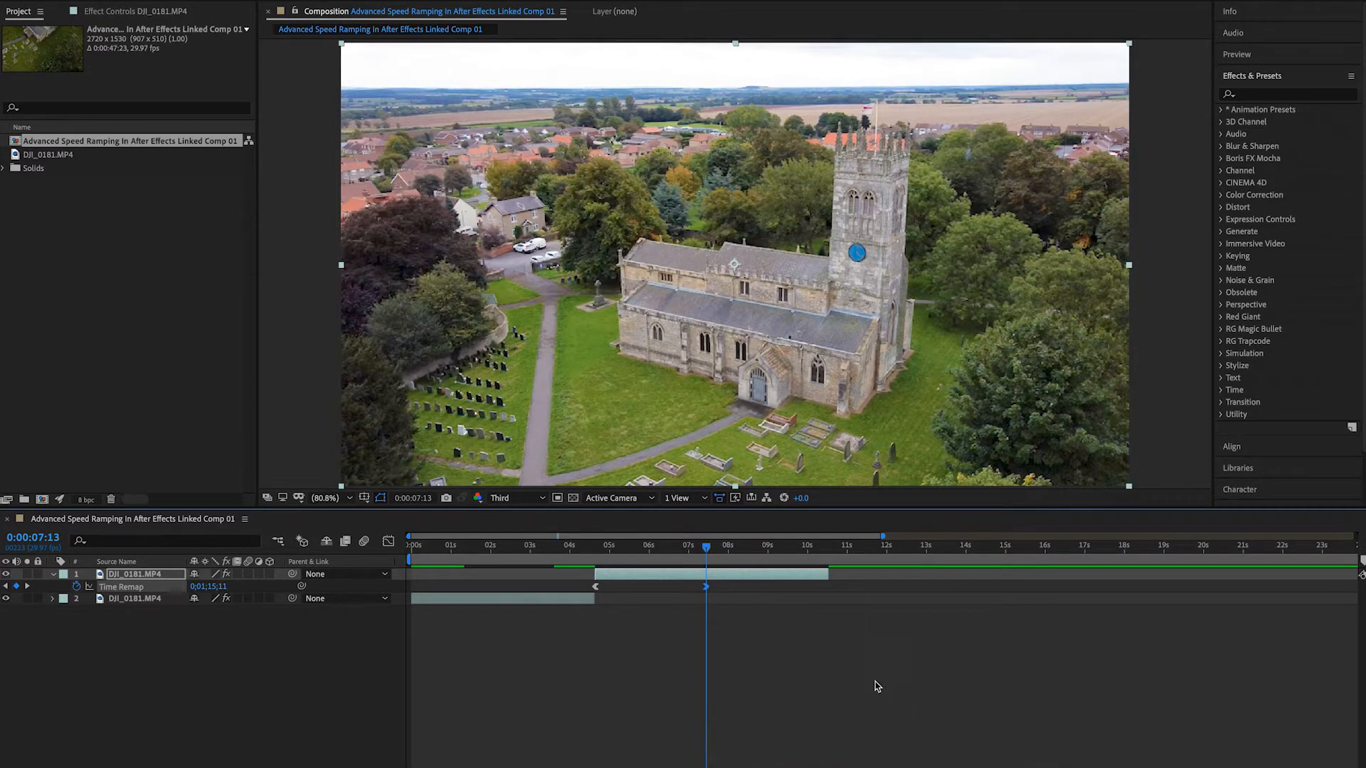
# Move layer 1's second Time Remap keyframe earlier to about 0:00:05:01 and preview the transition from 0:00:04:15 and 0:00:02:25.
pyautogui.click(756, 628)
pyautogui.moveTo(706, 588); pyautogui.dragTo(613, 591)
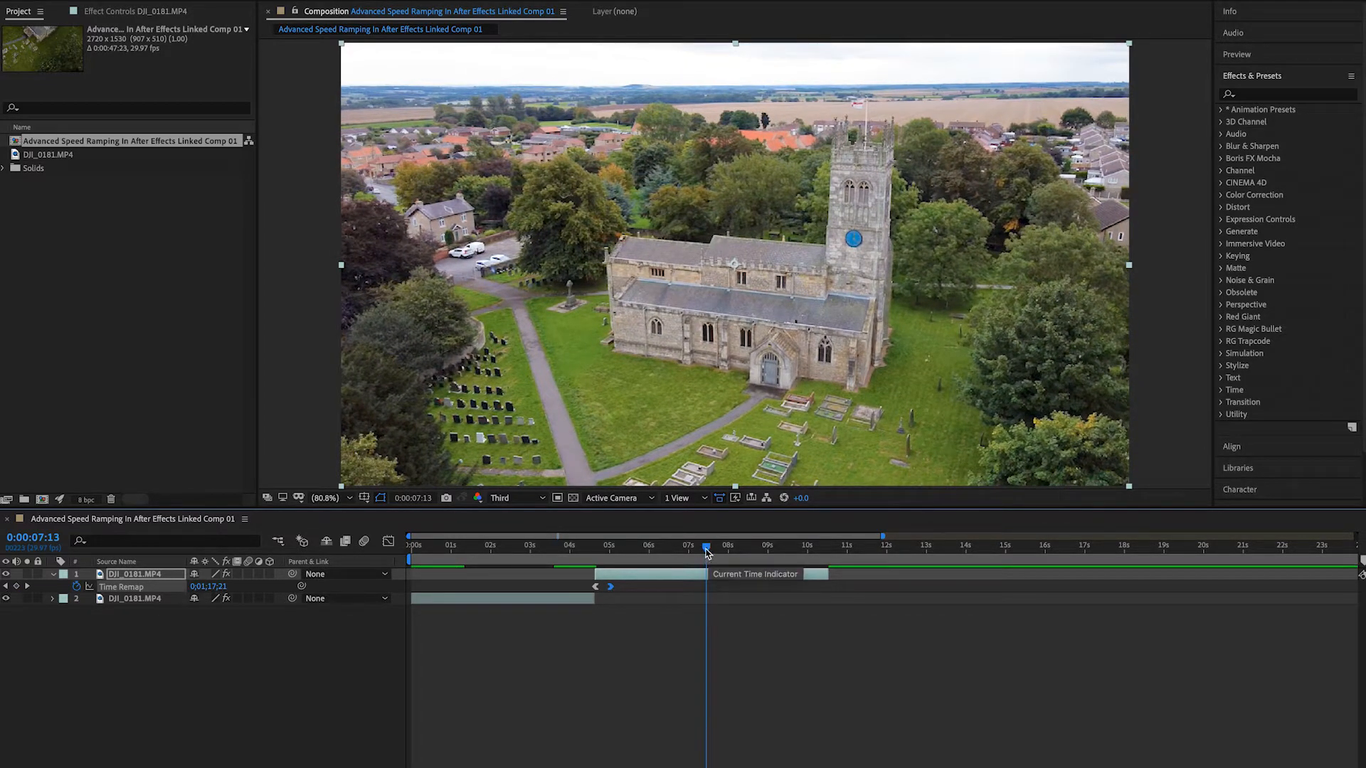
pyautogui.moveTo(707, 552); pyautogui.dragTo(591, 562)
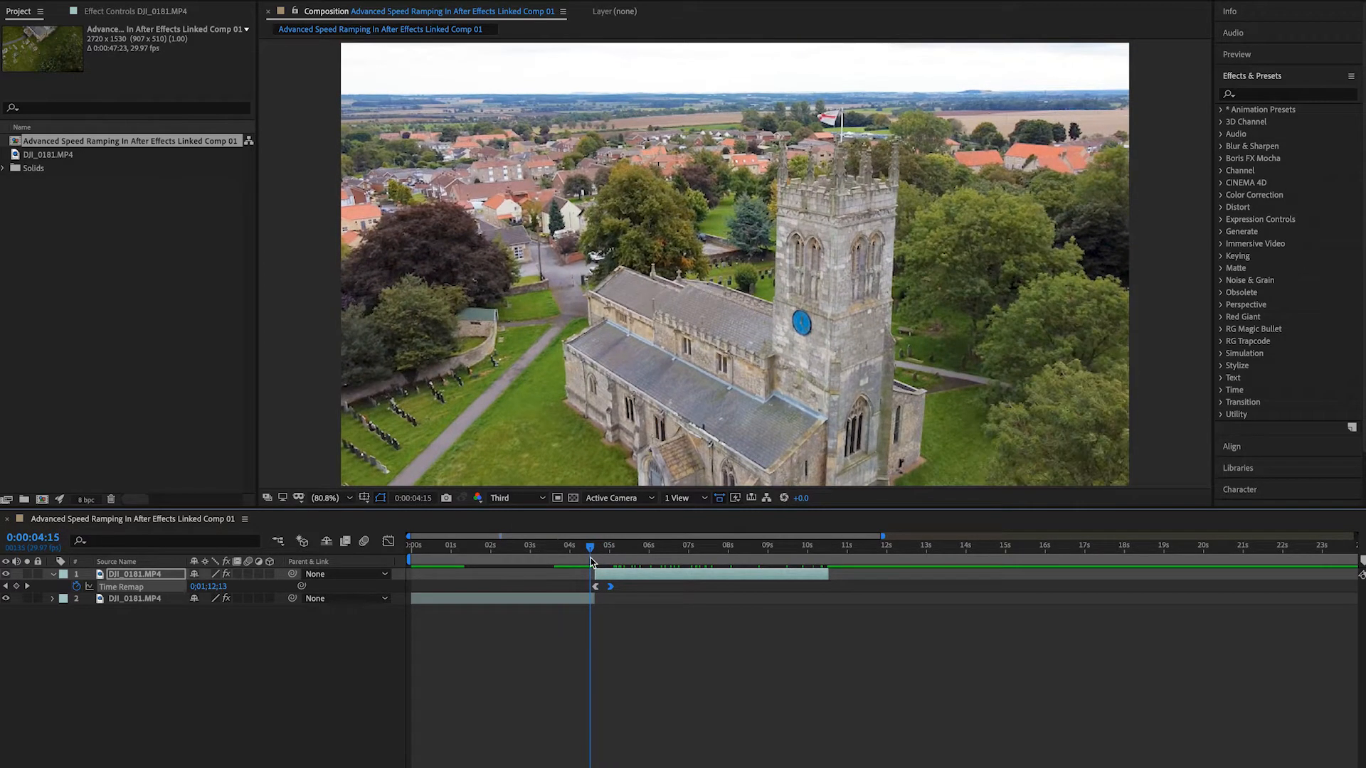
pyautogui.press('space')
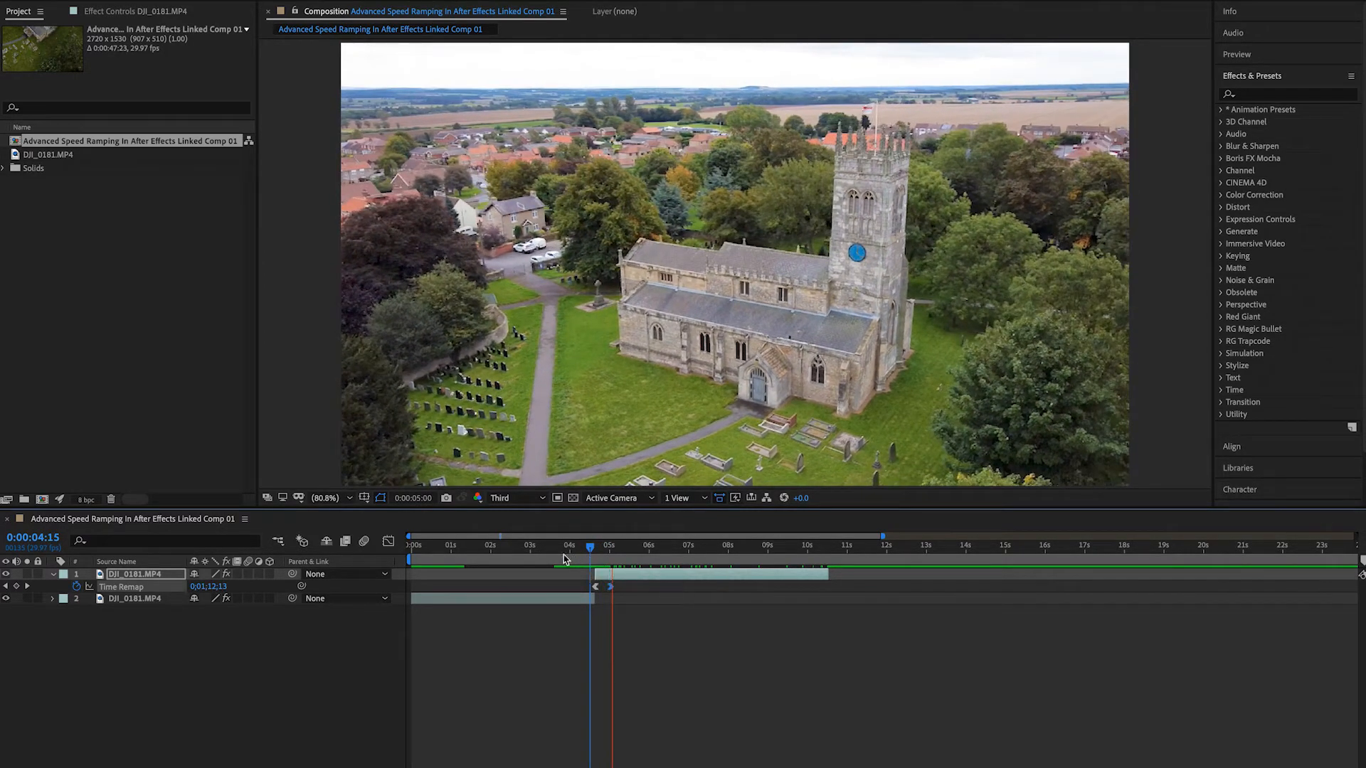
pyautogui.press('space')
pyautogui.click(524, 554)
pyautogui.press('space')
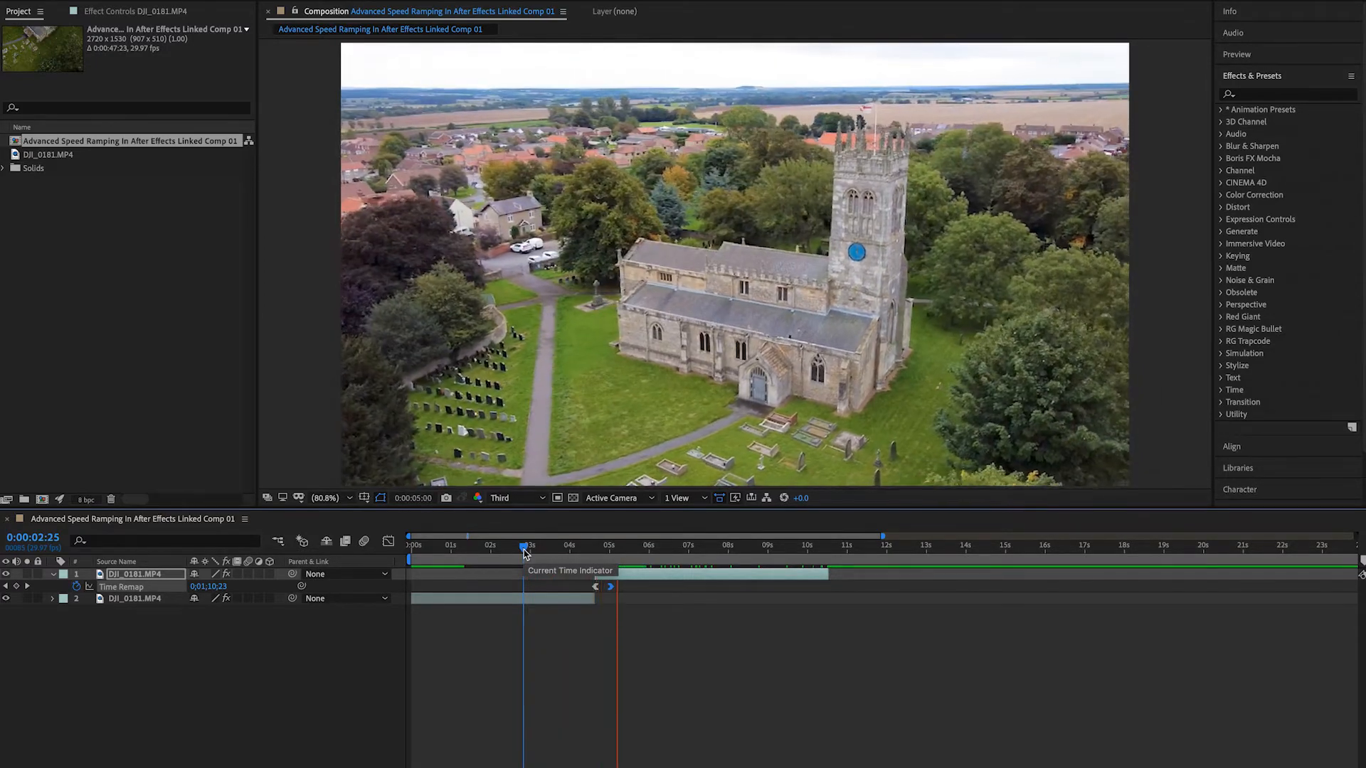
pyautogui.press('space')
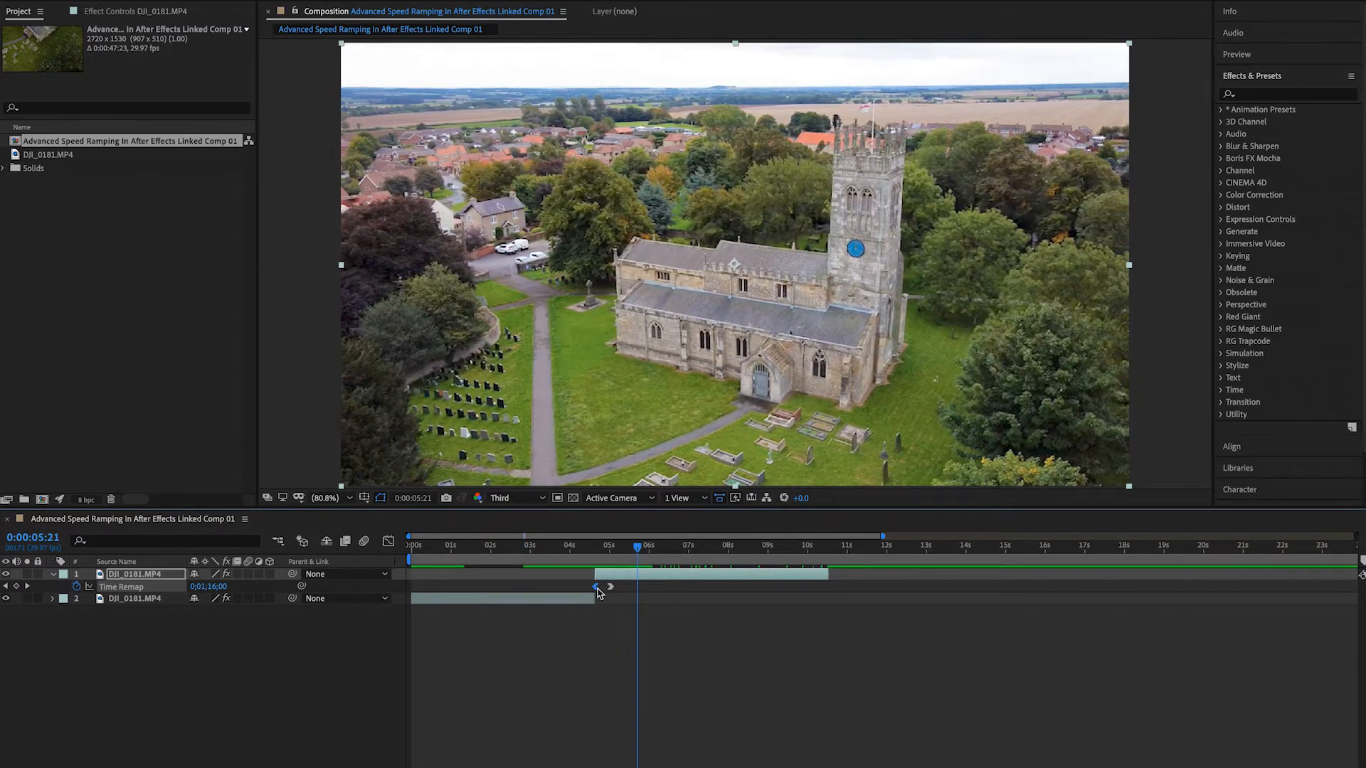
# Reshape layer 1's speed curve in the Graph Editor so it peaks sharply at the first keyframe and falls off gradually towards the second.
pyautogui.click(389, 541)
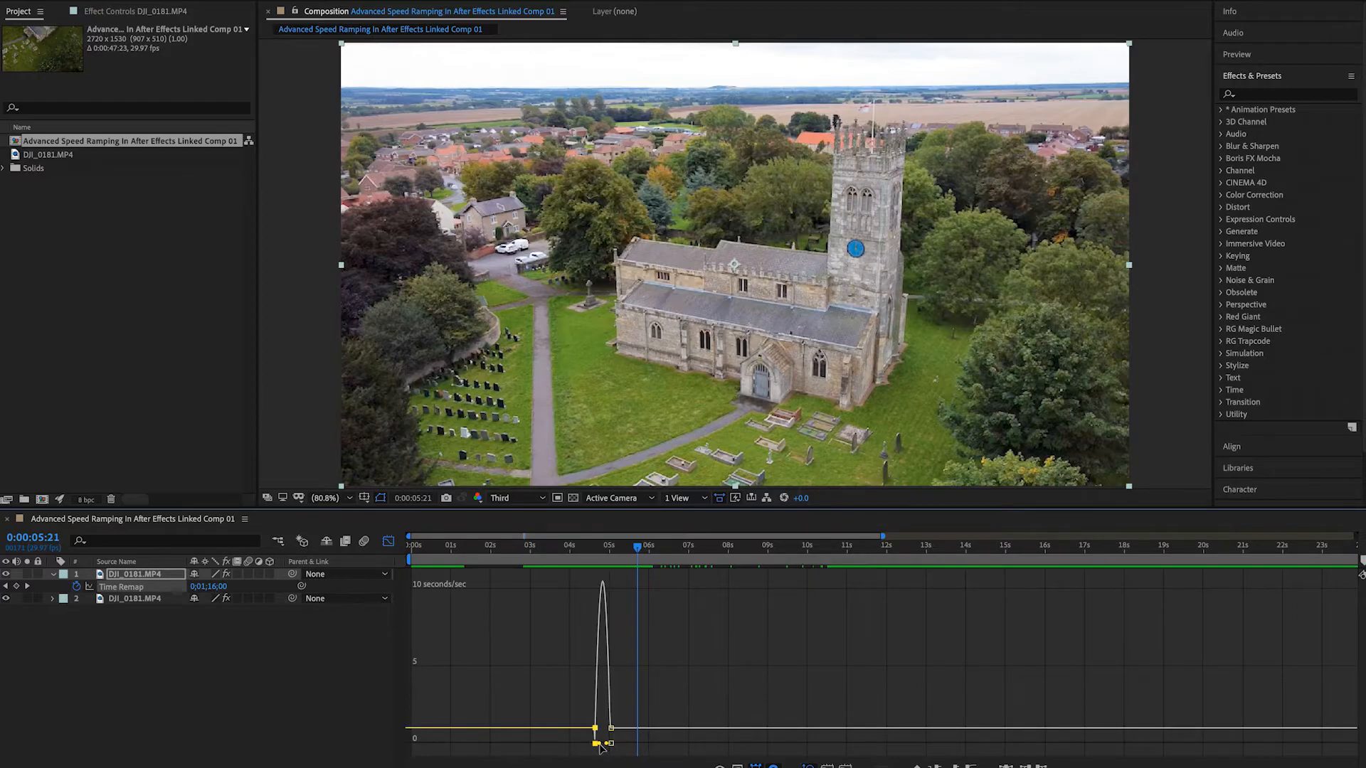
pyautogui.moveTo(598, 747); pyautogui.dragTo(603, 746)
pyautogui.press('=')
pyautogui.press('=')
pyautogui.press('=')
pyautogui.press('=')
pyautogui.press('-')
pyautogui.press('-')
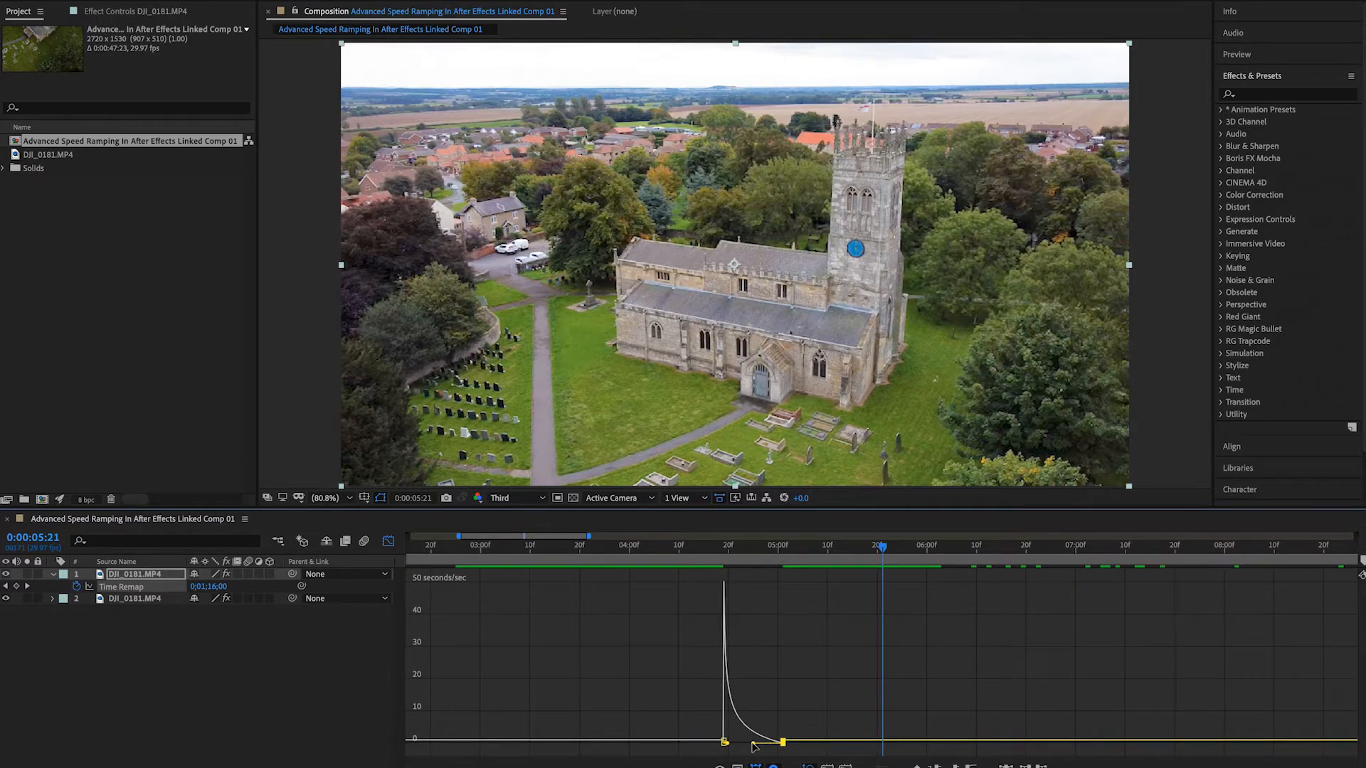
pyautogui.moveTo(752, 746); pyautogui.dragTo(754, 744)
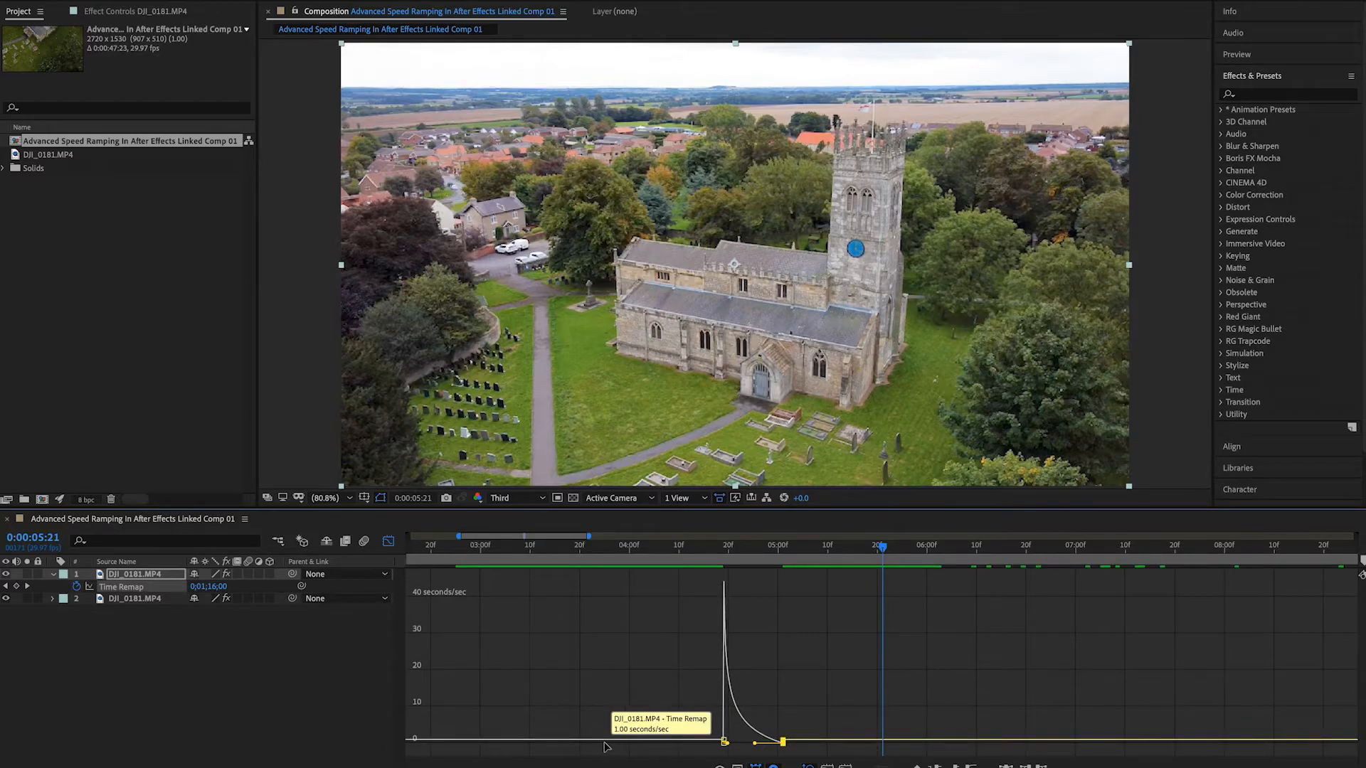
# Switch the Graph Editor to the value graph and adjust the second keyframe's incoming handle, keeping it extended back towards the first keyframe.
pyautogui.rightClick(570, 621)
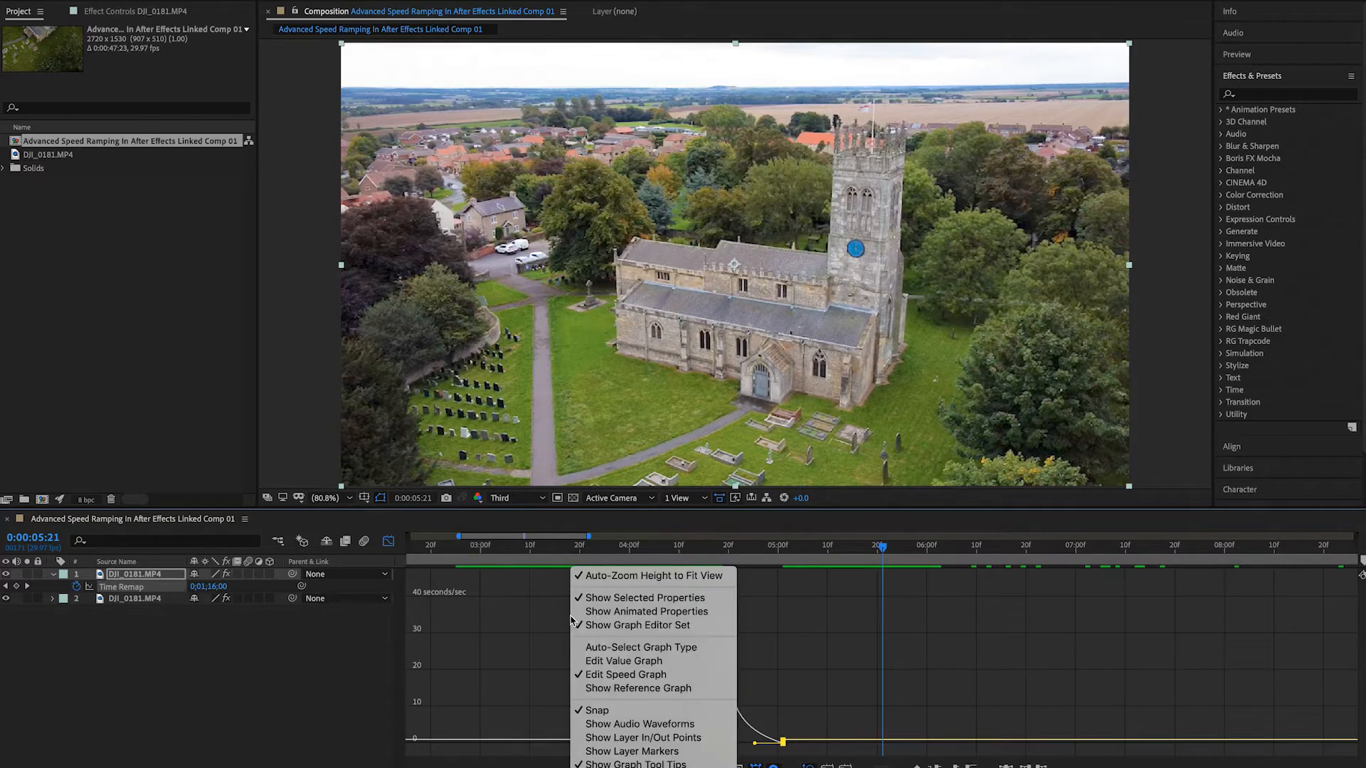
pyautogui.click(614, 663)
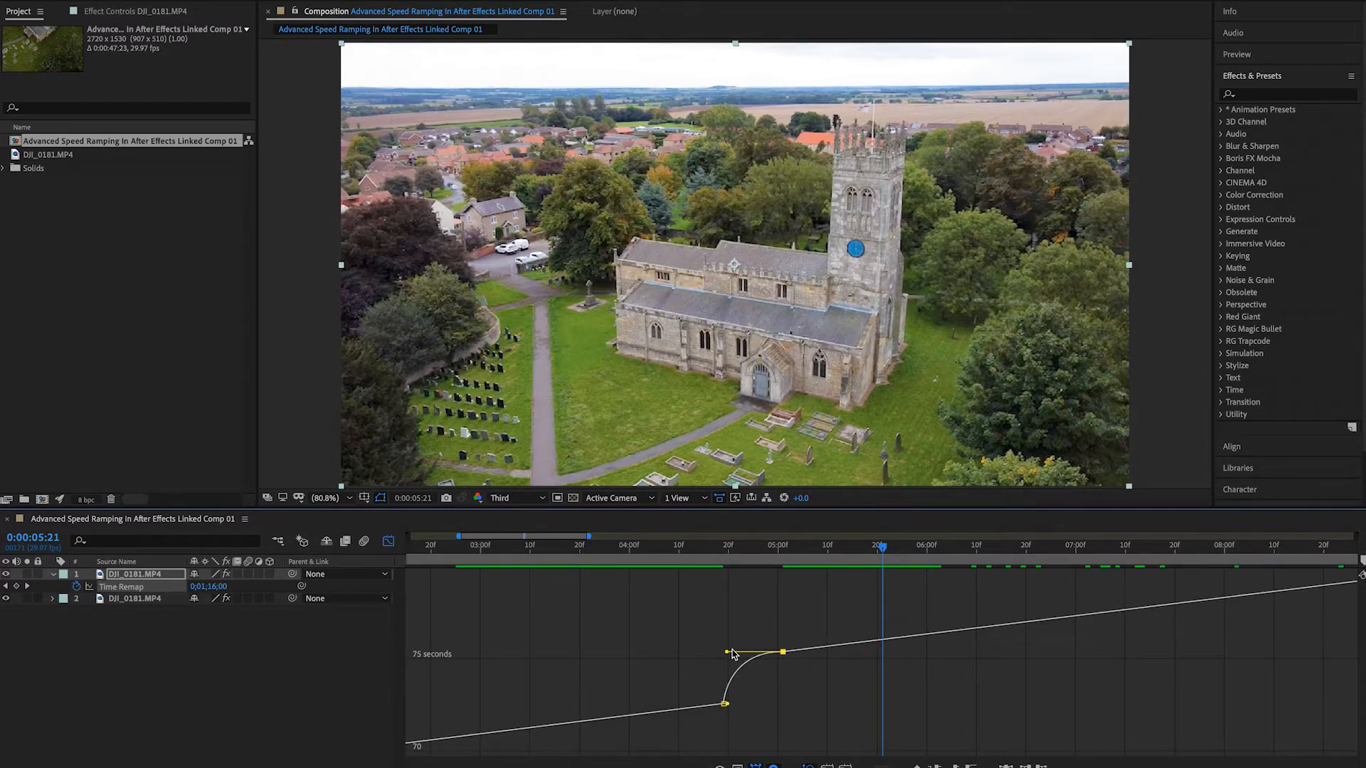
pyautogui.moveTo(721, 654); pyautogui.dragTo(720, 657)
# Leave the Graph Editor and preview the transition between the clips from 0:00:03:17 and 0:00:03:04.
pyautogui.click(389, 543)
pyautogui.click(566, 546)
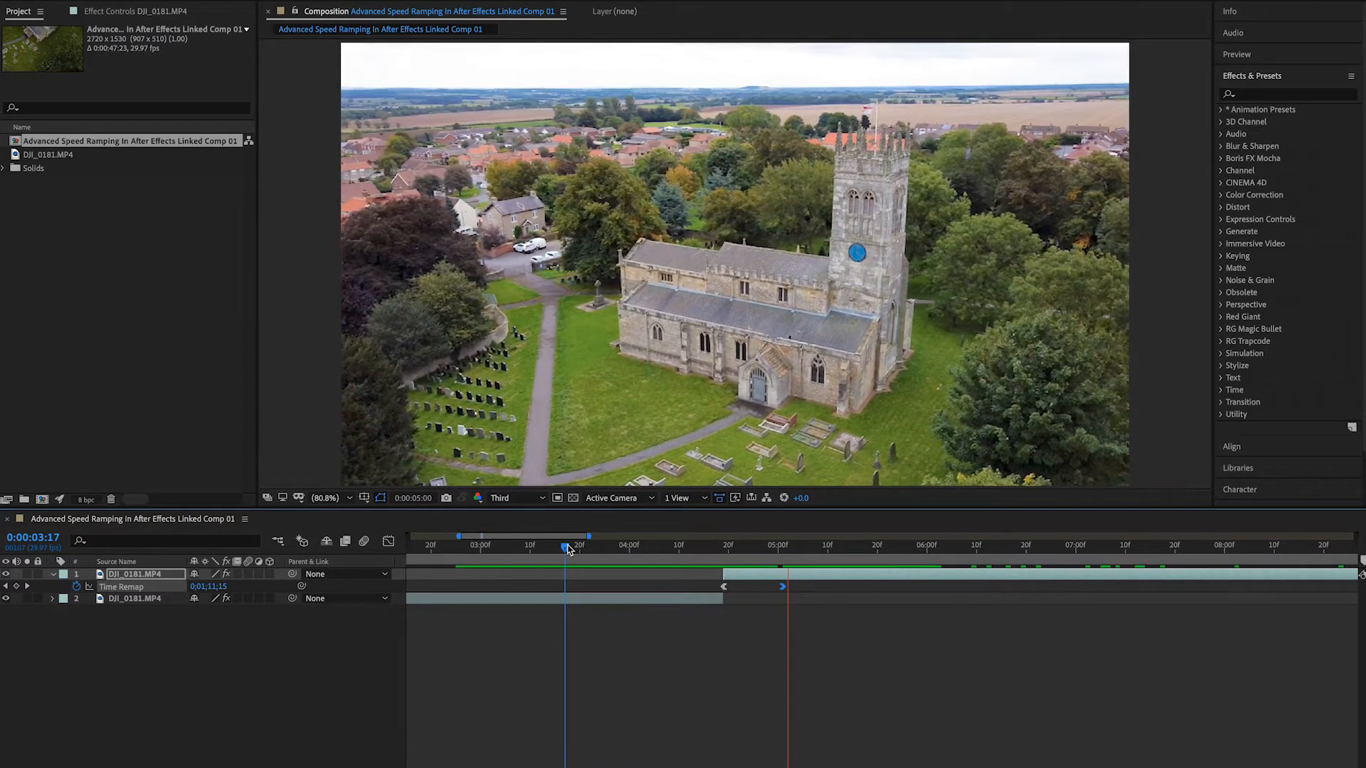
pyautogui.click(501, 548)
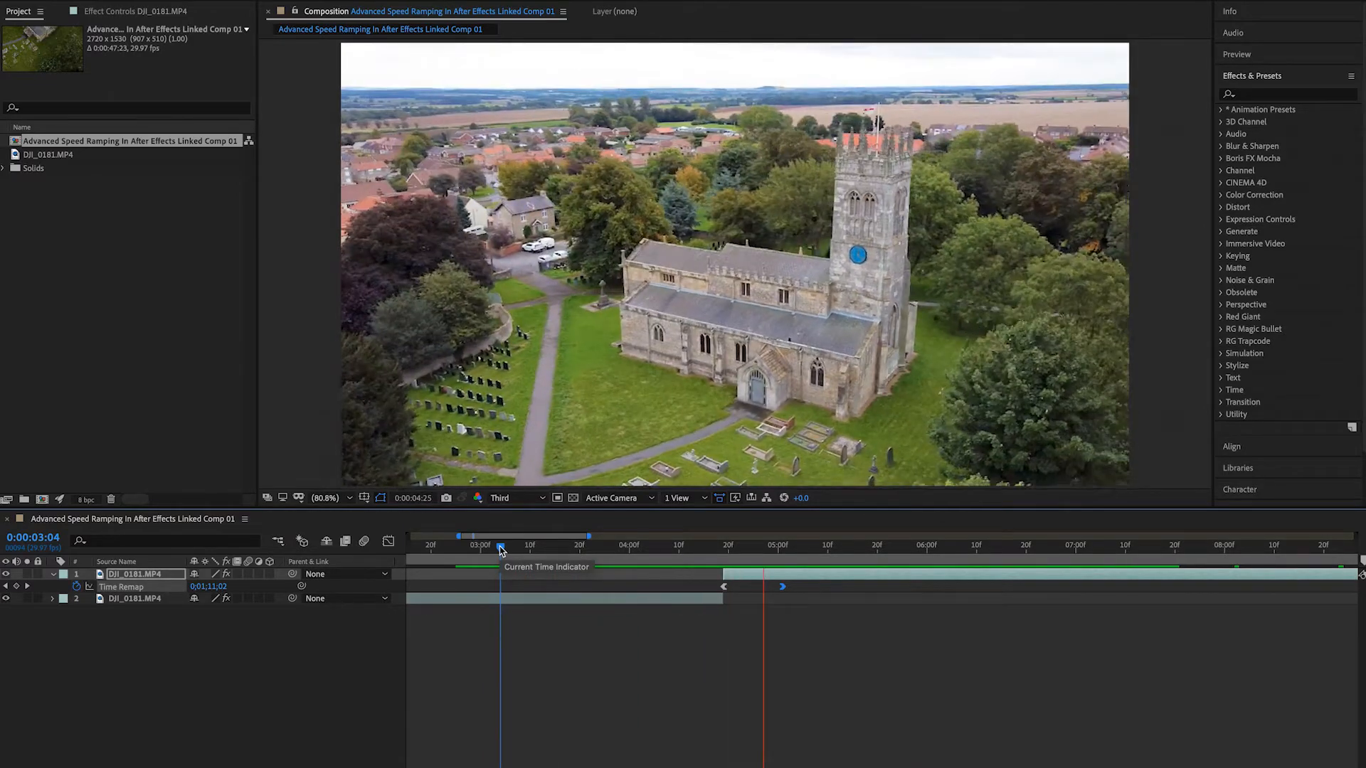
pyautogui.press('space')
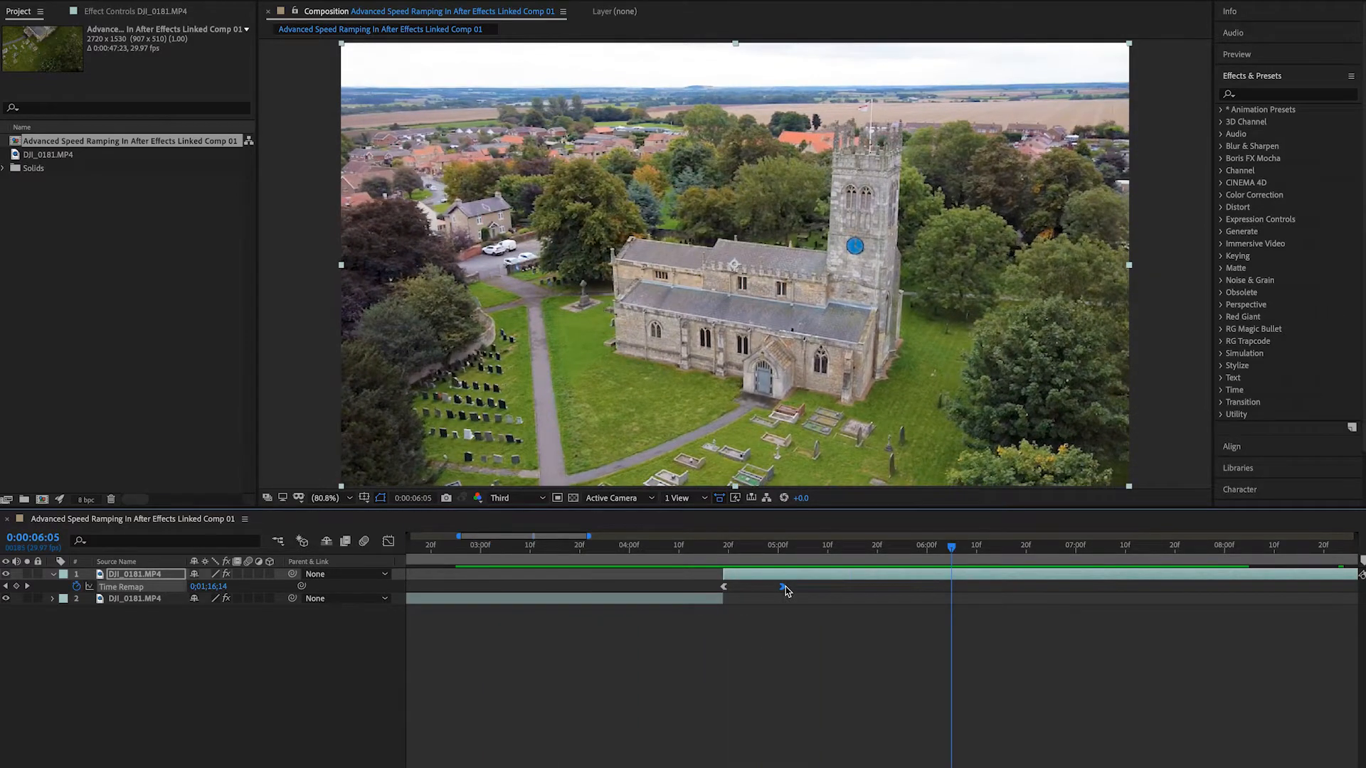
# Move layer 1's second Time Remap keyframe to about 0:00:05:21 and preview the slower ramp from 0:00:03:08 and 0:00:03:07.
pyautogui.moveTo(806, 590); pyautogui.dragTo(882, 594)
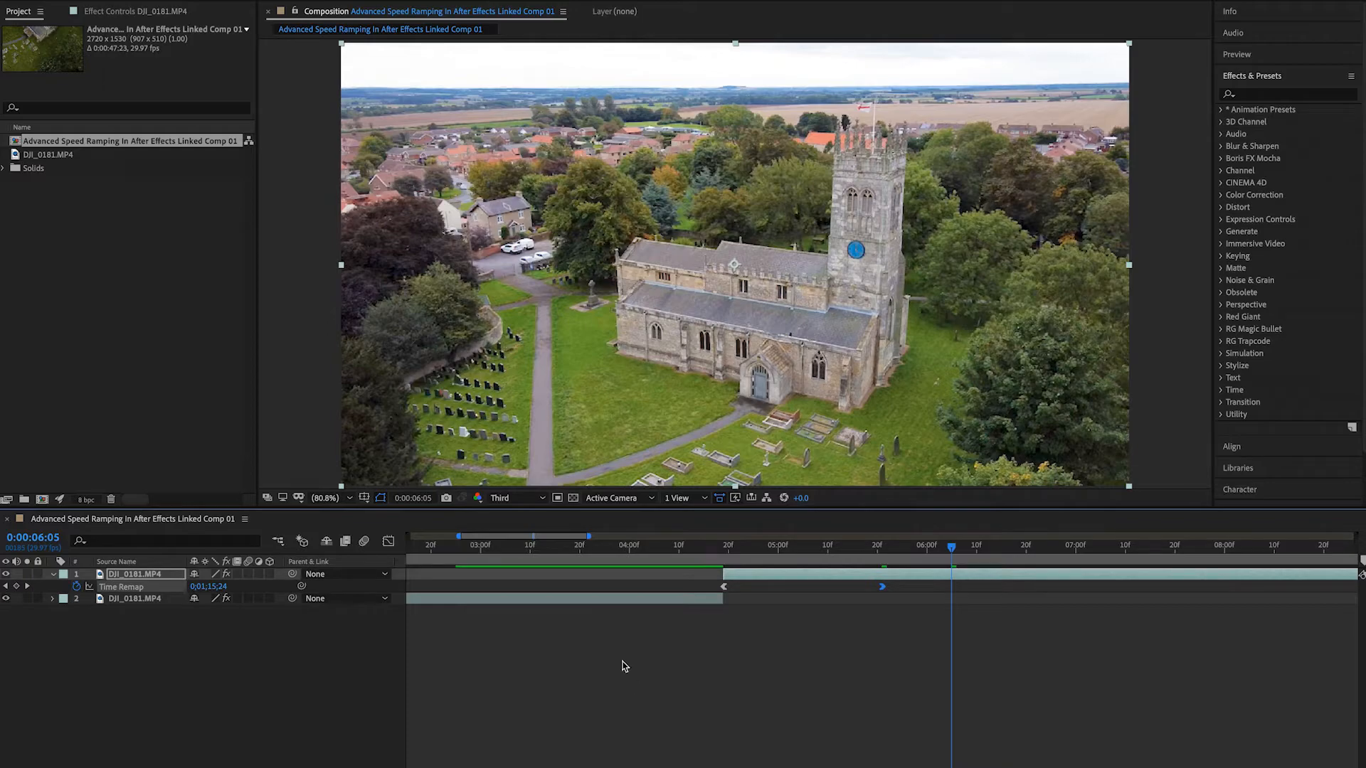
pyautogui.click(521, 546)
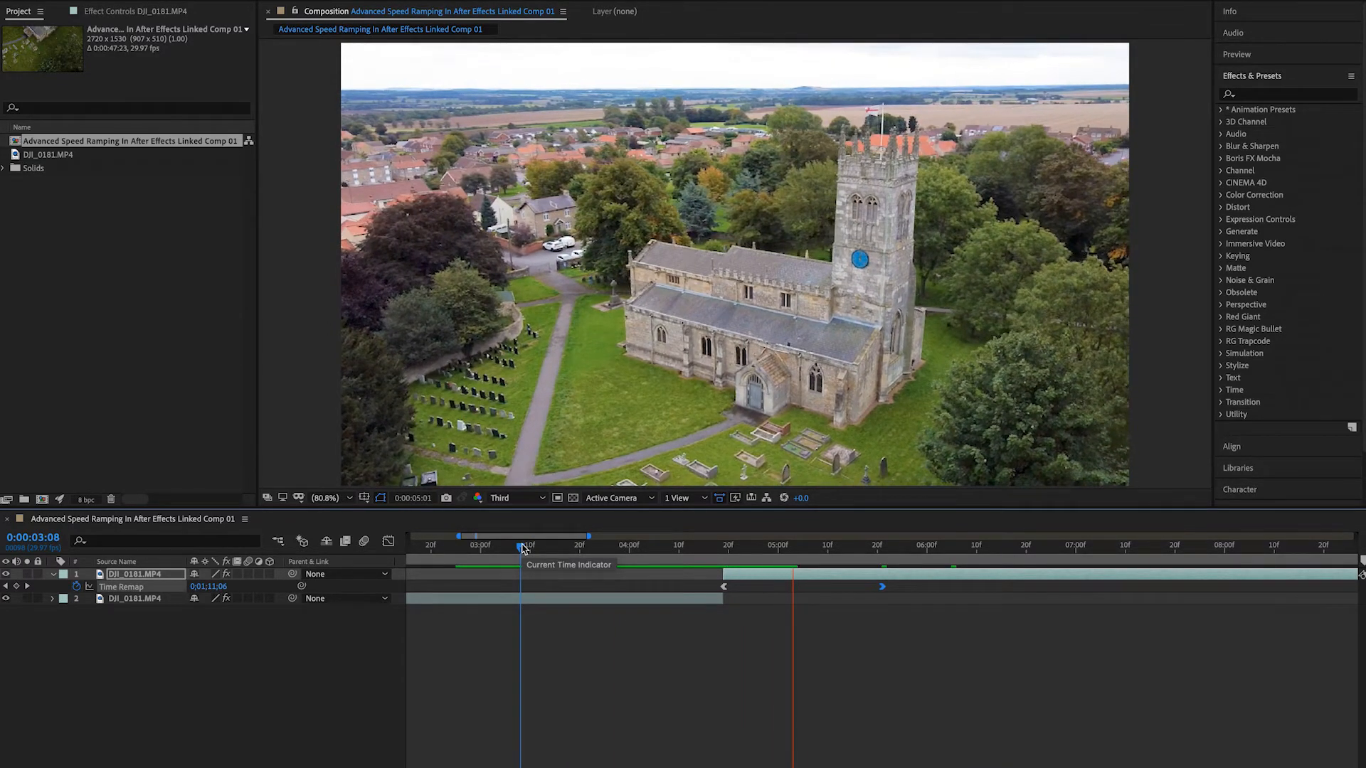
pyautogui.press('space')
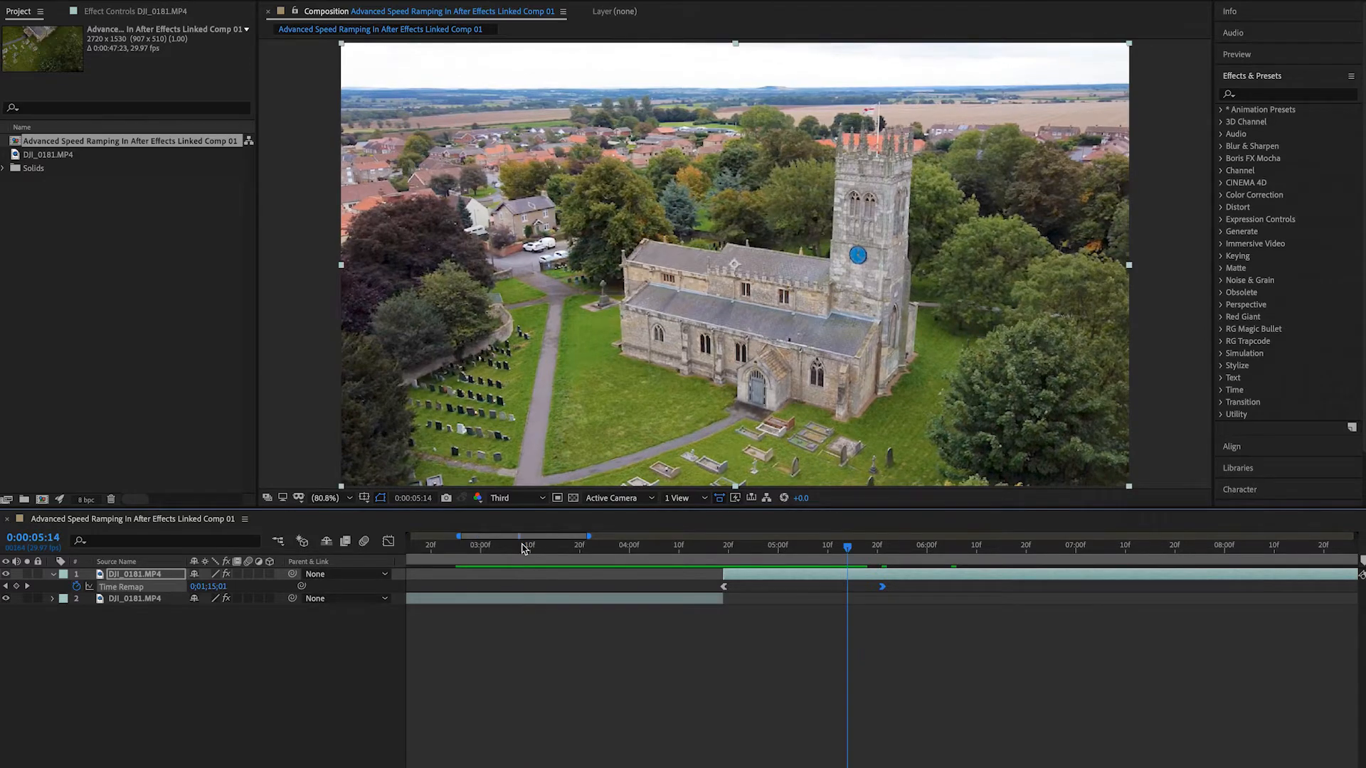
pyautogui.press('space')
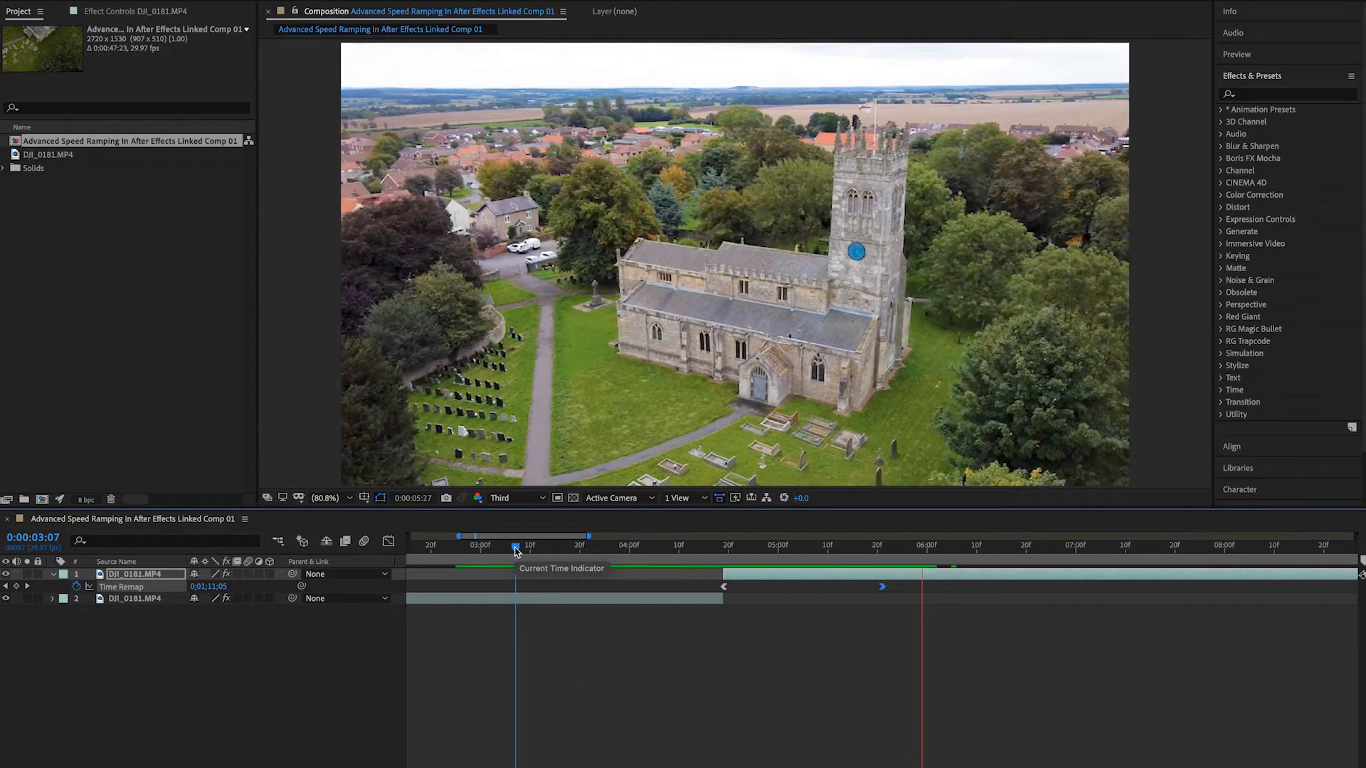
pyautogui.press('space')
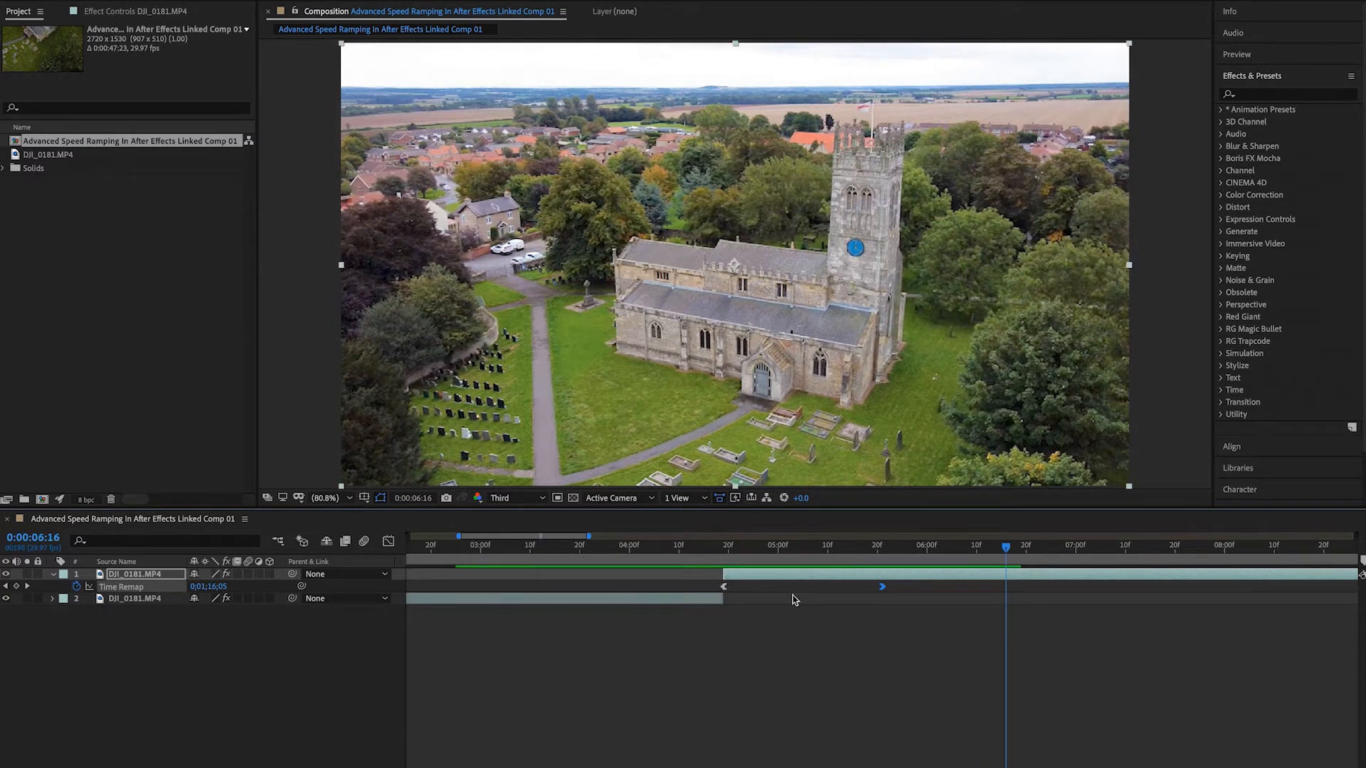
# Raise layer 1's second keyframe to about 77 seconds in the value graph and shorten its incoming handle for a smoother curve.
pyautogui.click(727, 595)
pyautogui.click(725, 588)
pyautogui.click(388, 542)
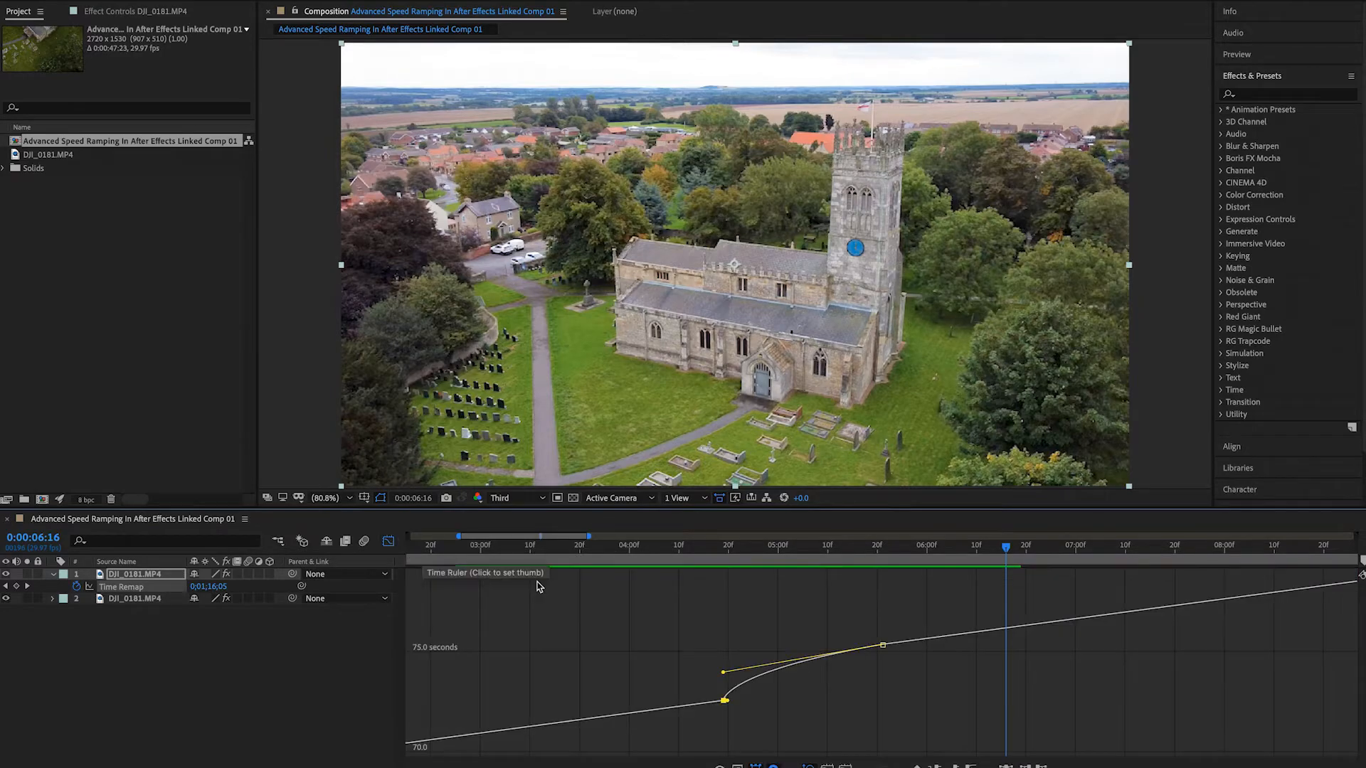
pyautogui.moveTo(724, 671); pyautogui.dragTo(729, 667)
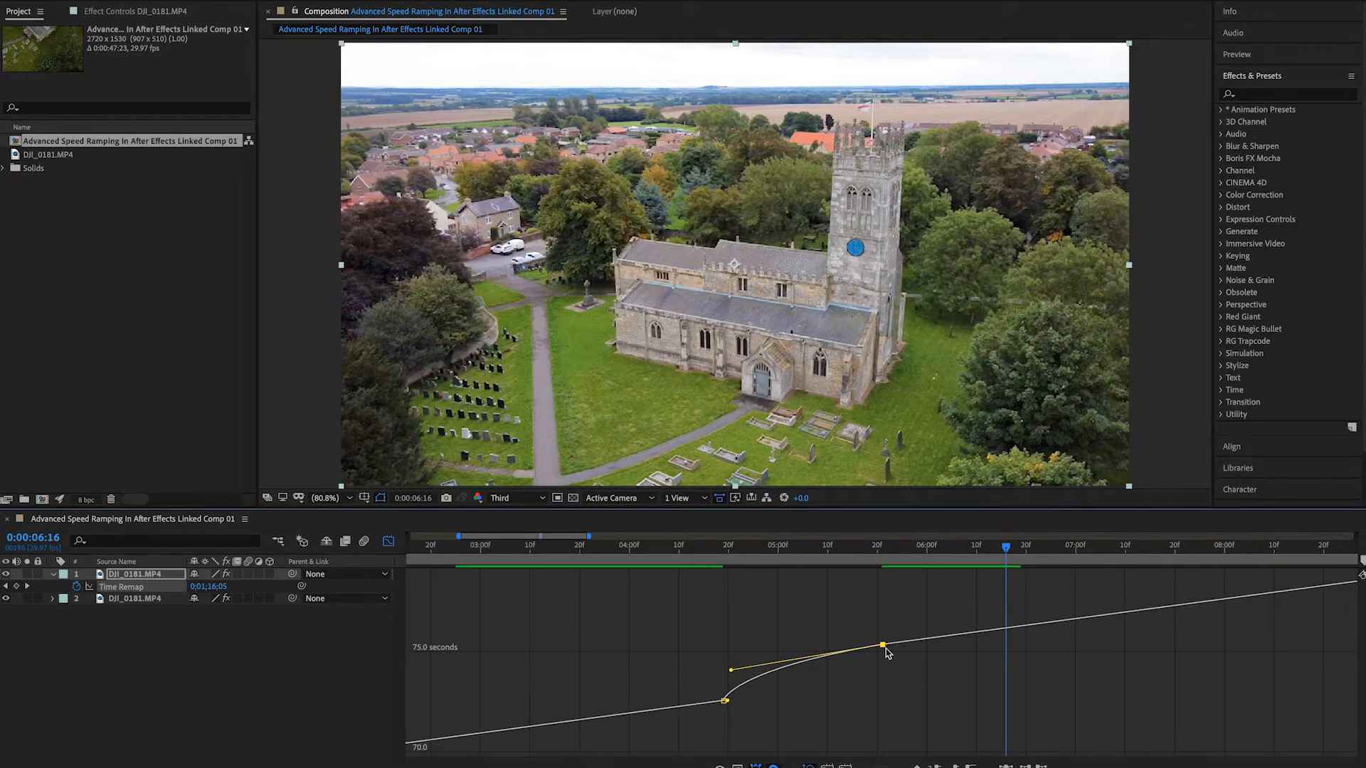
pyautogui.moveTo(885, 648)
pyautogui.moveTo(887, 648); pyautogui.dragTo(886, 624)
pyautogui.moveTo(740, 661)
pyautogui.mouseDown()
pyautogui.moveTo(727, 659)
pyautogui.moveTo(759, 658)
pyautogui.mouseUp()
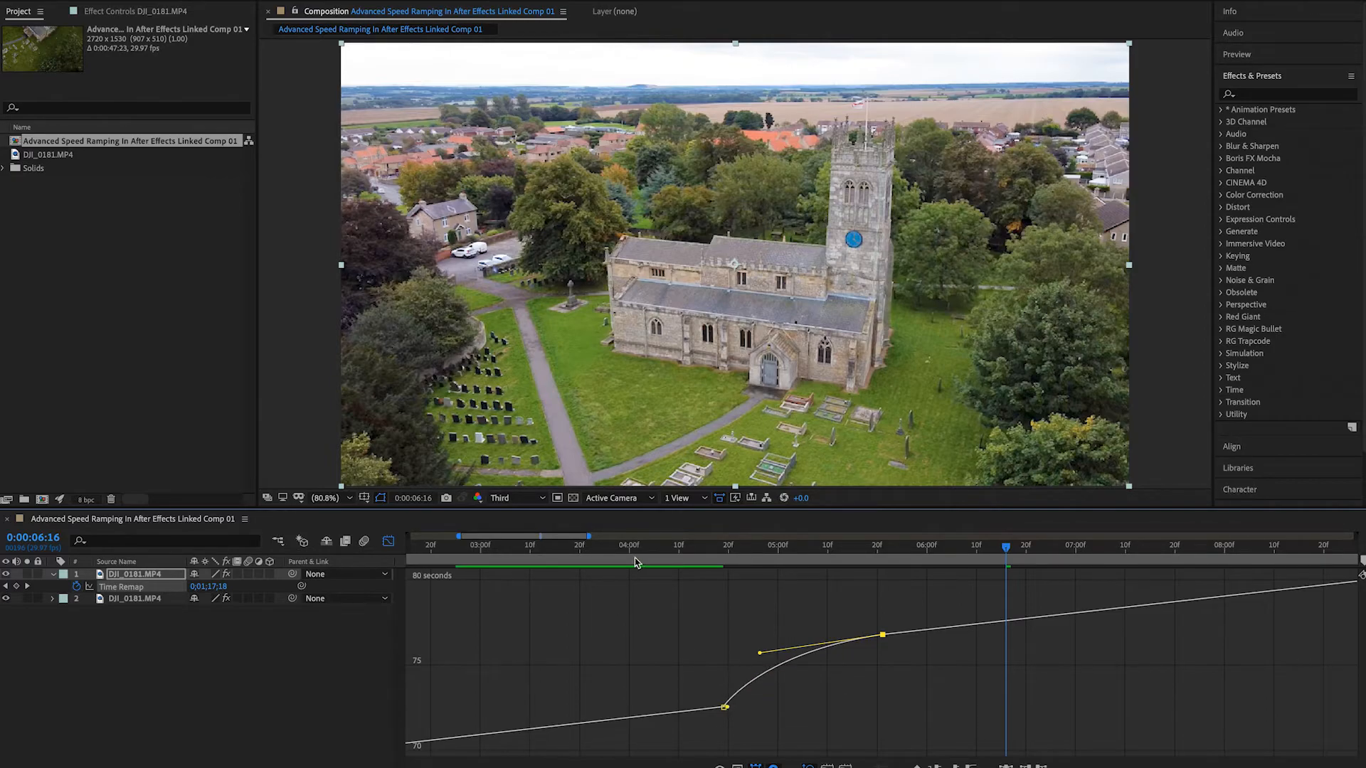
# Leave the Graph Editor and preview the adjusted ramp from 0:00:03:15 and 0:00:03:10.
pyautogui.click(388, 543)
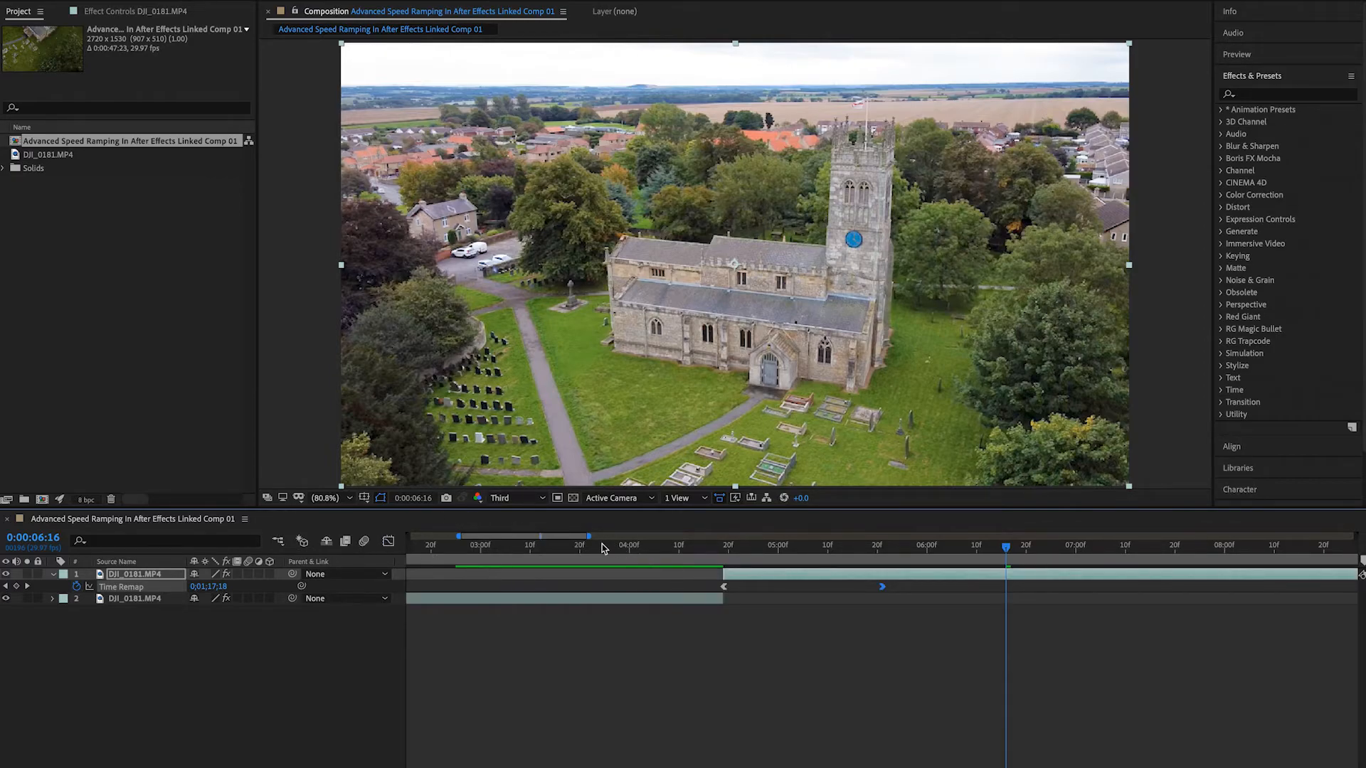
pyautogui.click(557, 548)
pyautogui.press('space')
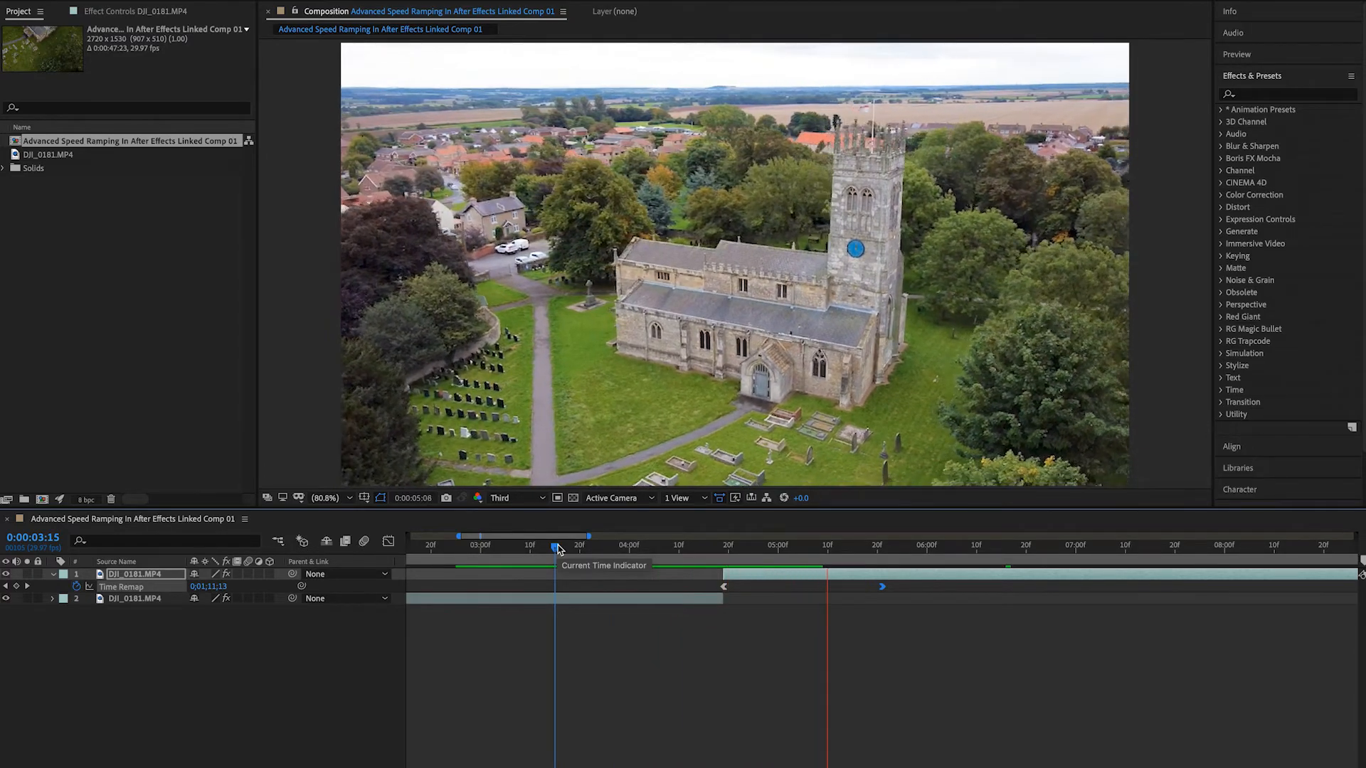
pyautogui.press('space')
pyautogui.press('space')
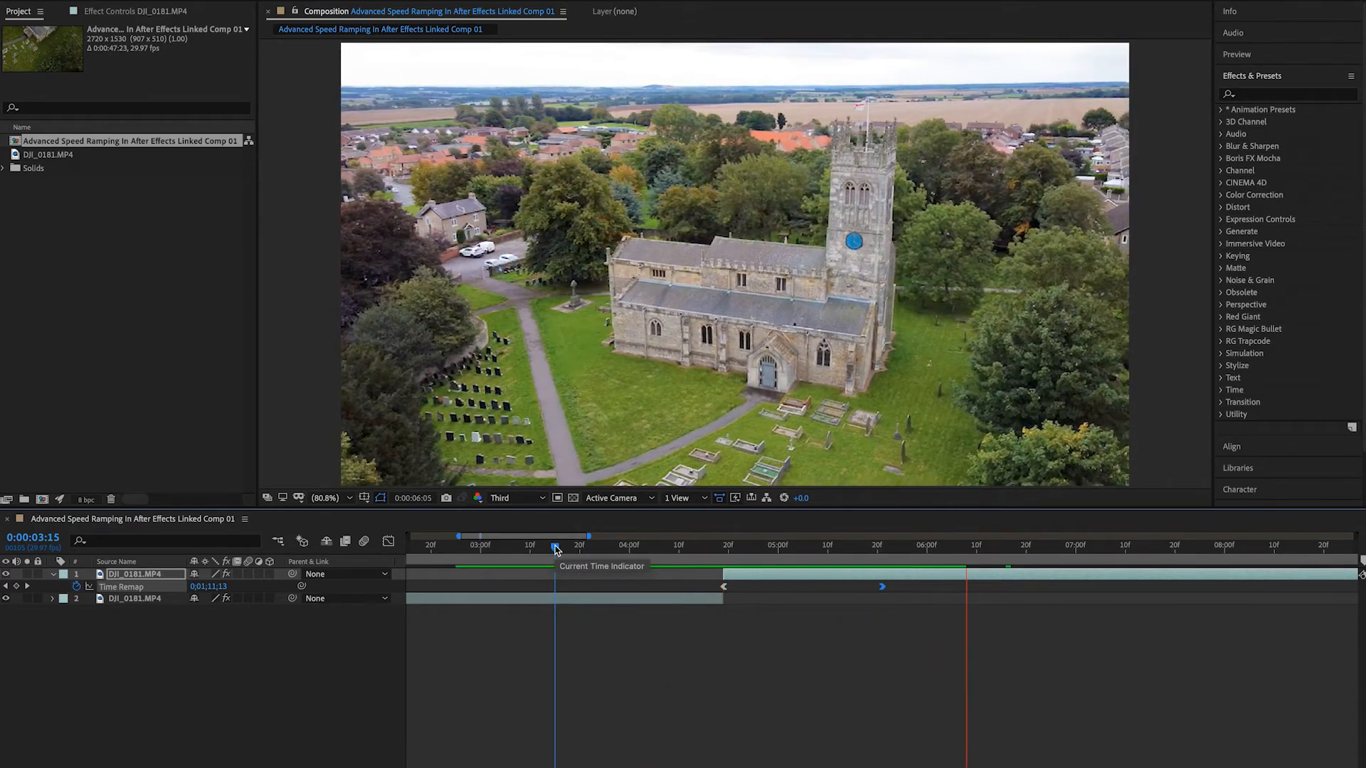
pyautogui.moveTo(556, 549); pyautogui.dragTo(529, 552)
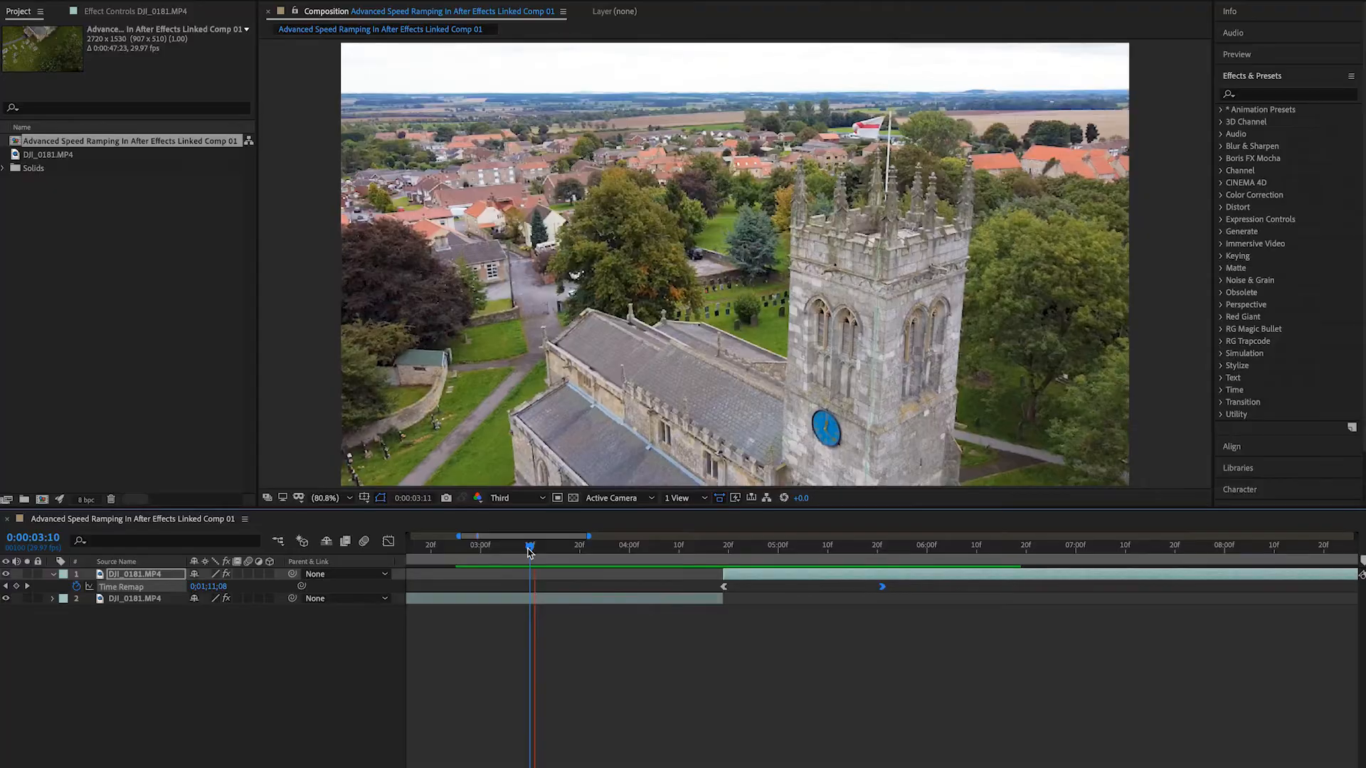